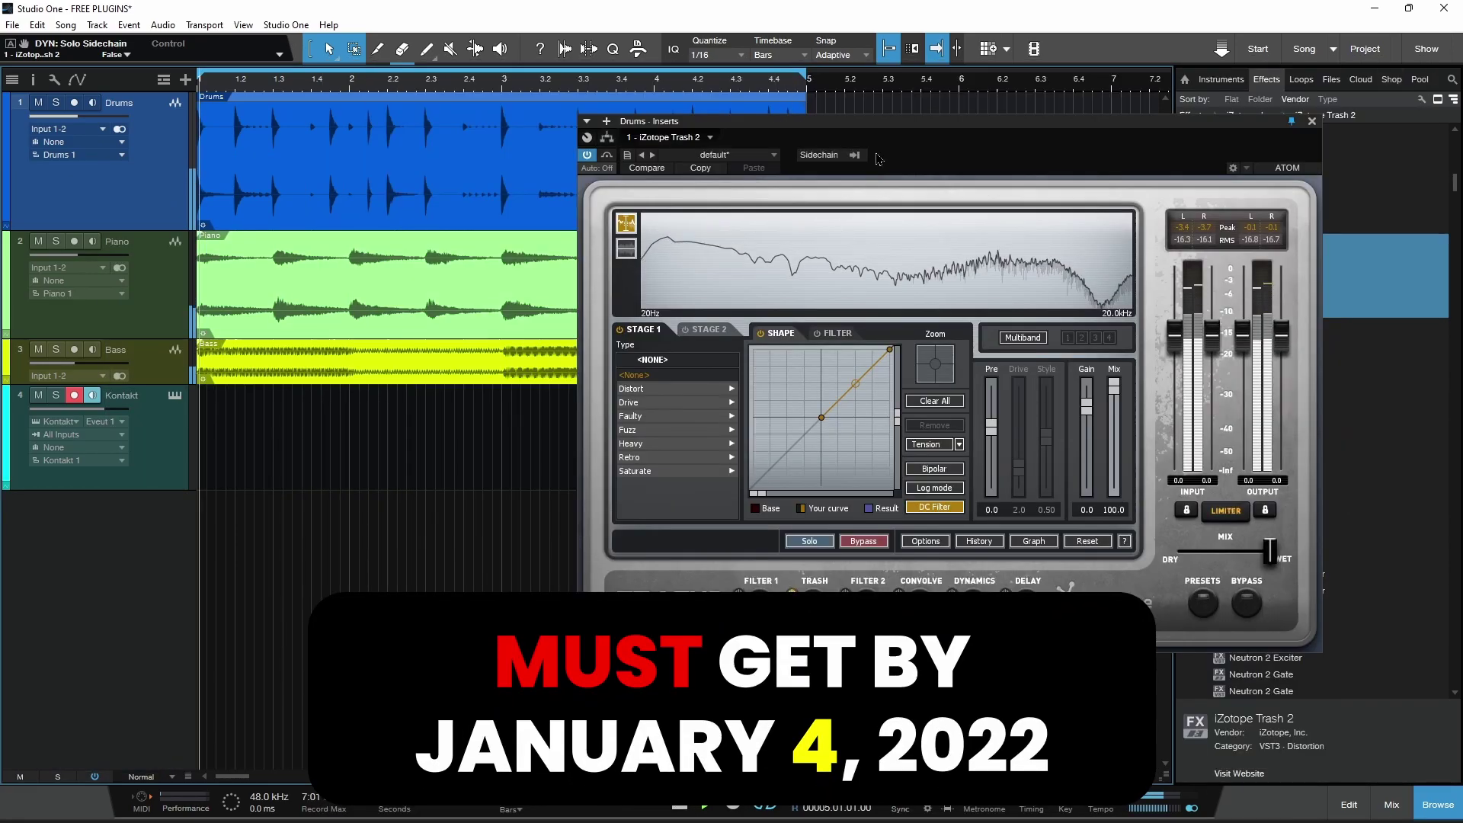
Audition Percussive presets 16th Trip Blaster and Arcade Bite in Trash 2 on the drums.
left_click_drag(841, 123, 723, 124)
left_click(674, 425)
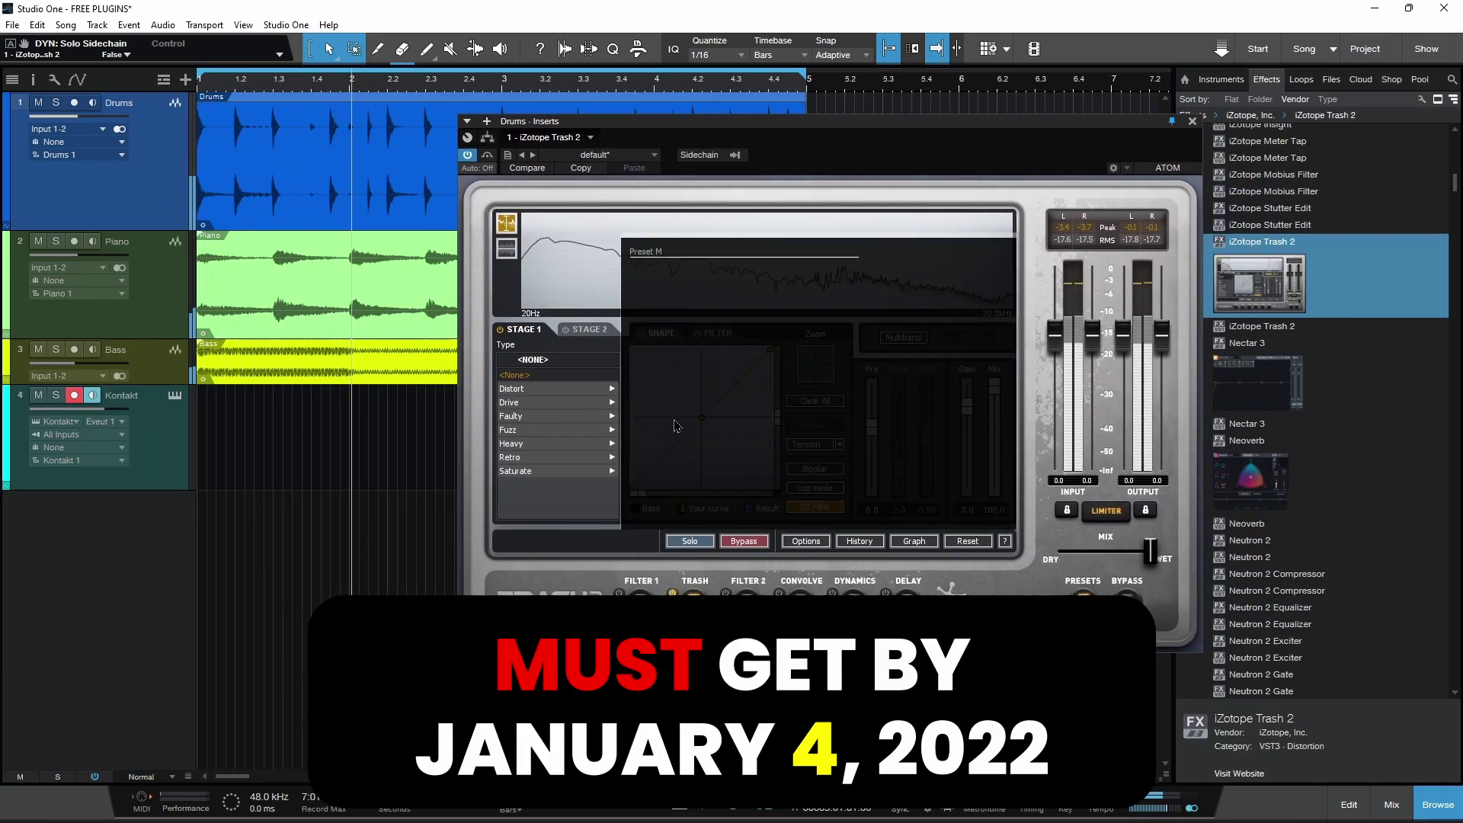
left_click(658, 378)
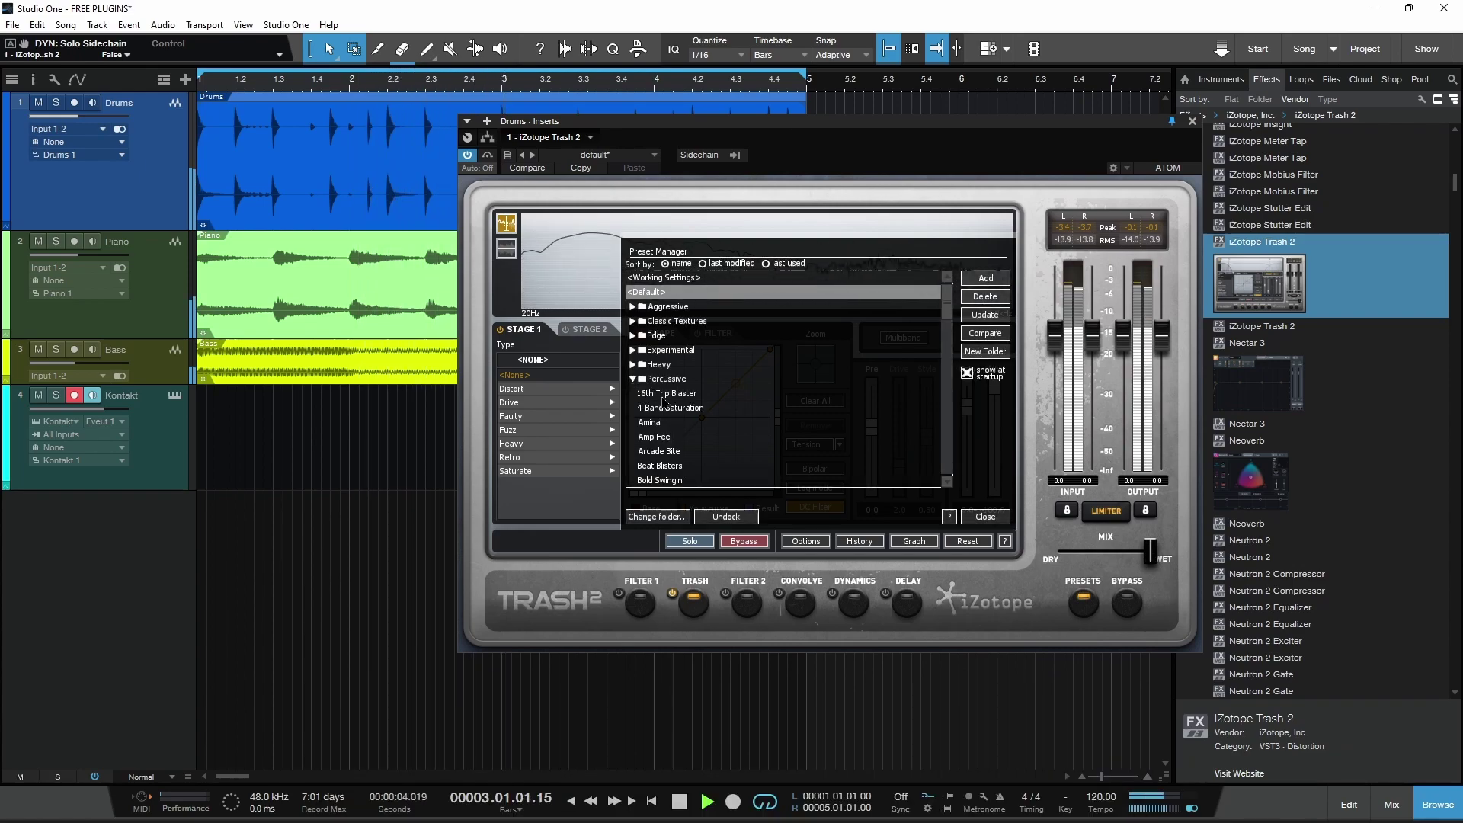
left_click(665, 393)
left_click_drag(698, 121, 638, 119)
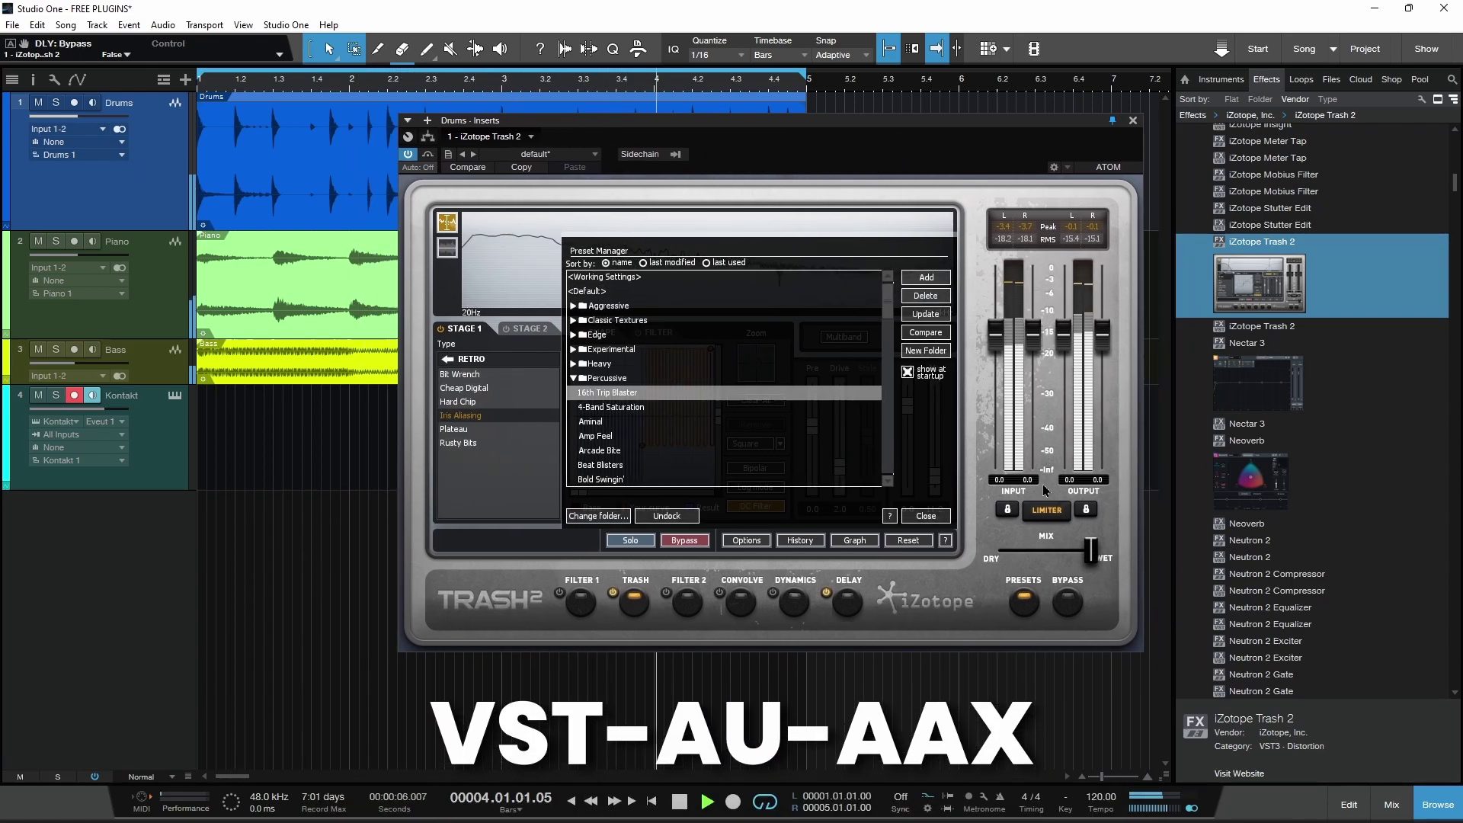
scroll(619, 388, "down", 2)
scroll(620, 389, "down", 2)
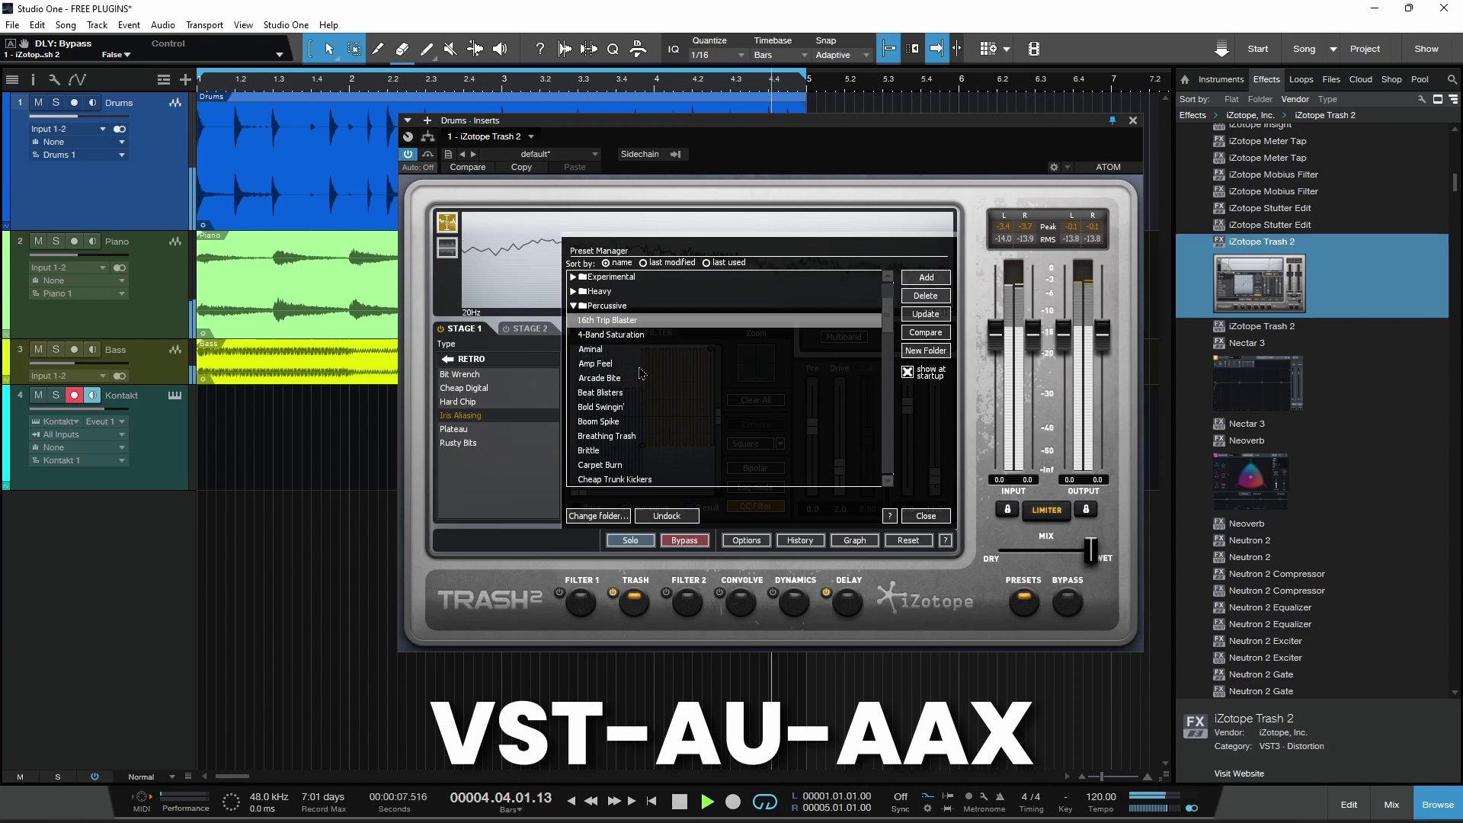
left_click(600, 378)
scroll(620, 388, "down", 2)
left_click(600, 334)
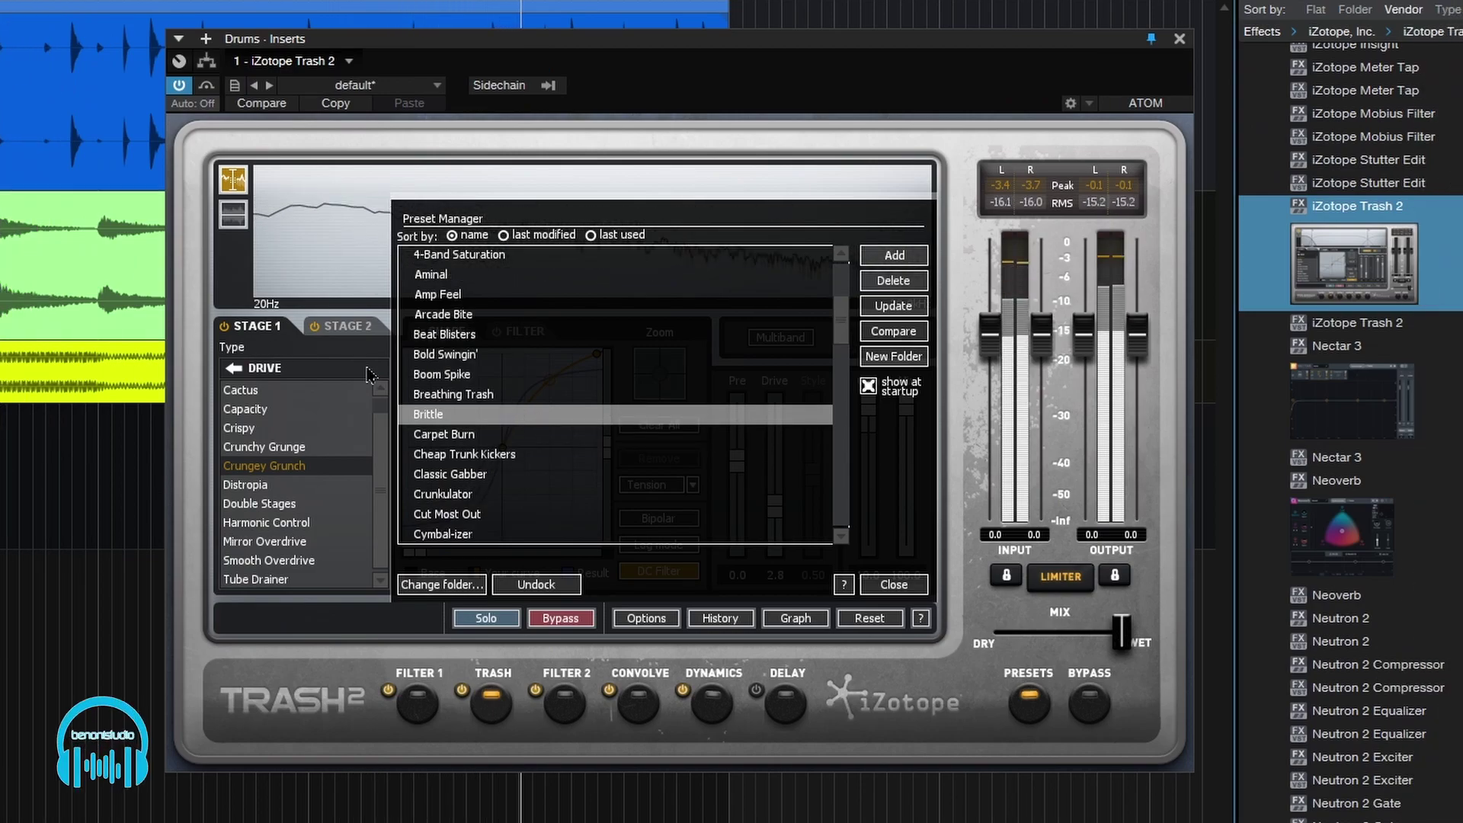
scroll(553, 407, "down", 2)
Continue through Crunkulator, Dirty Filter Funk, Hail Landing and settle on Hard Clubber.
left_click(553, 414)
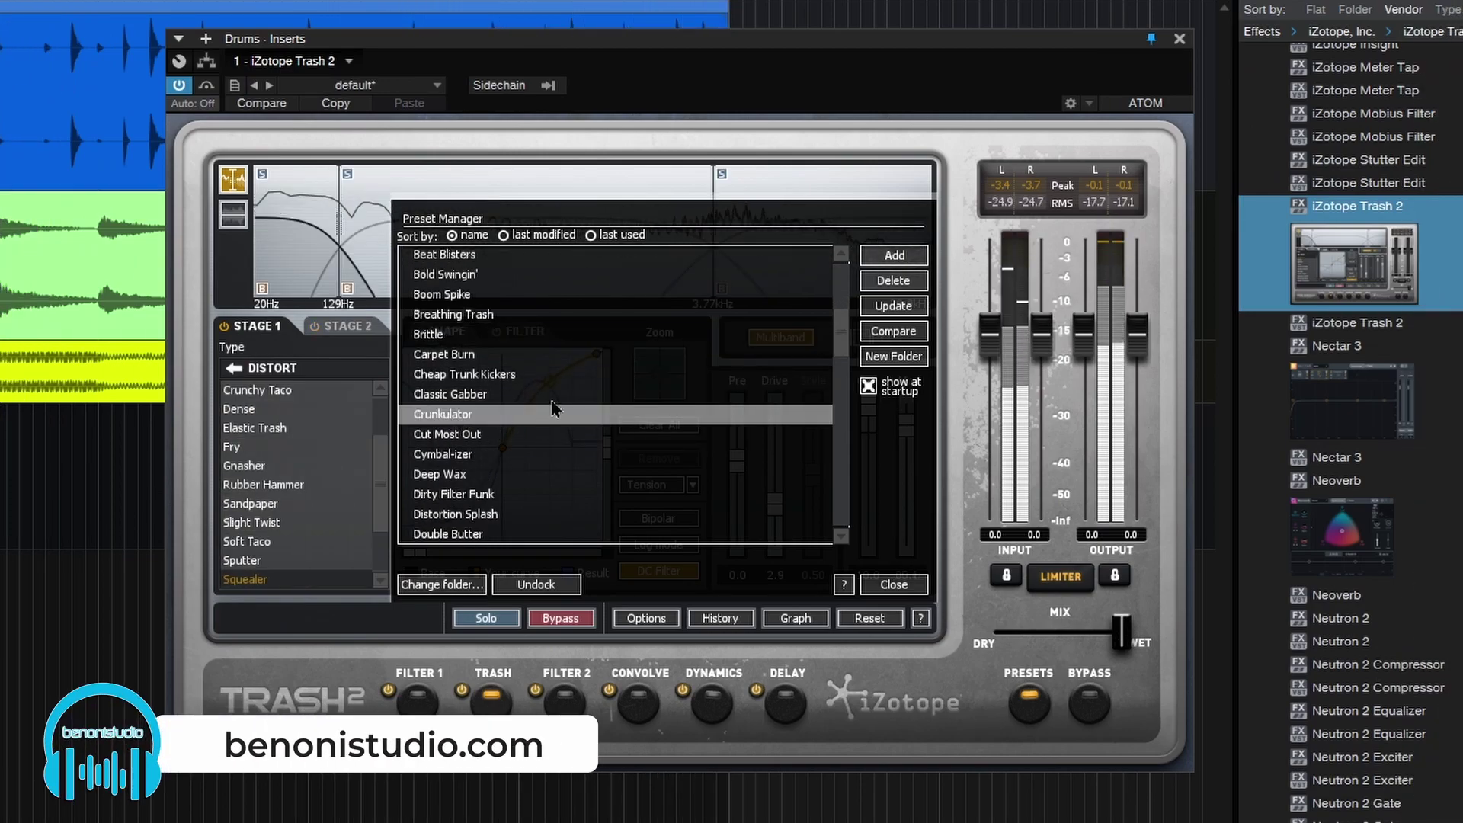
scroll(553, 407, "down", 3)
left_click(452, 432)
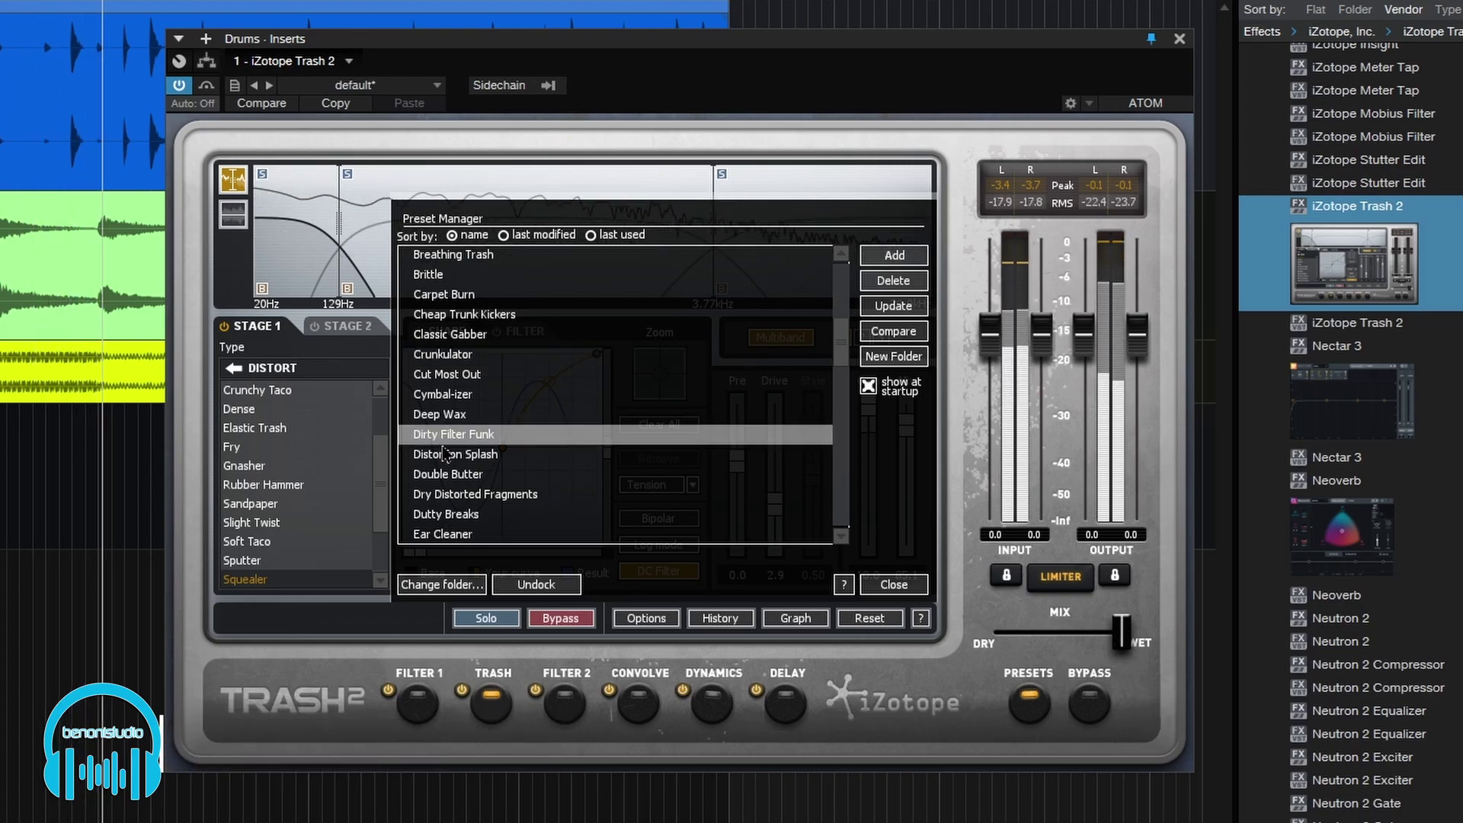
scroll(566, 438, "down", 3)
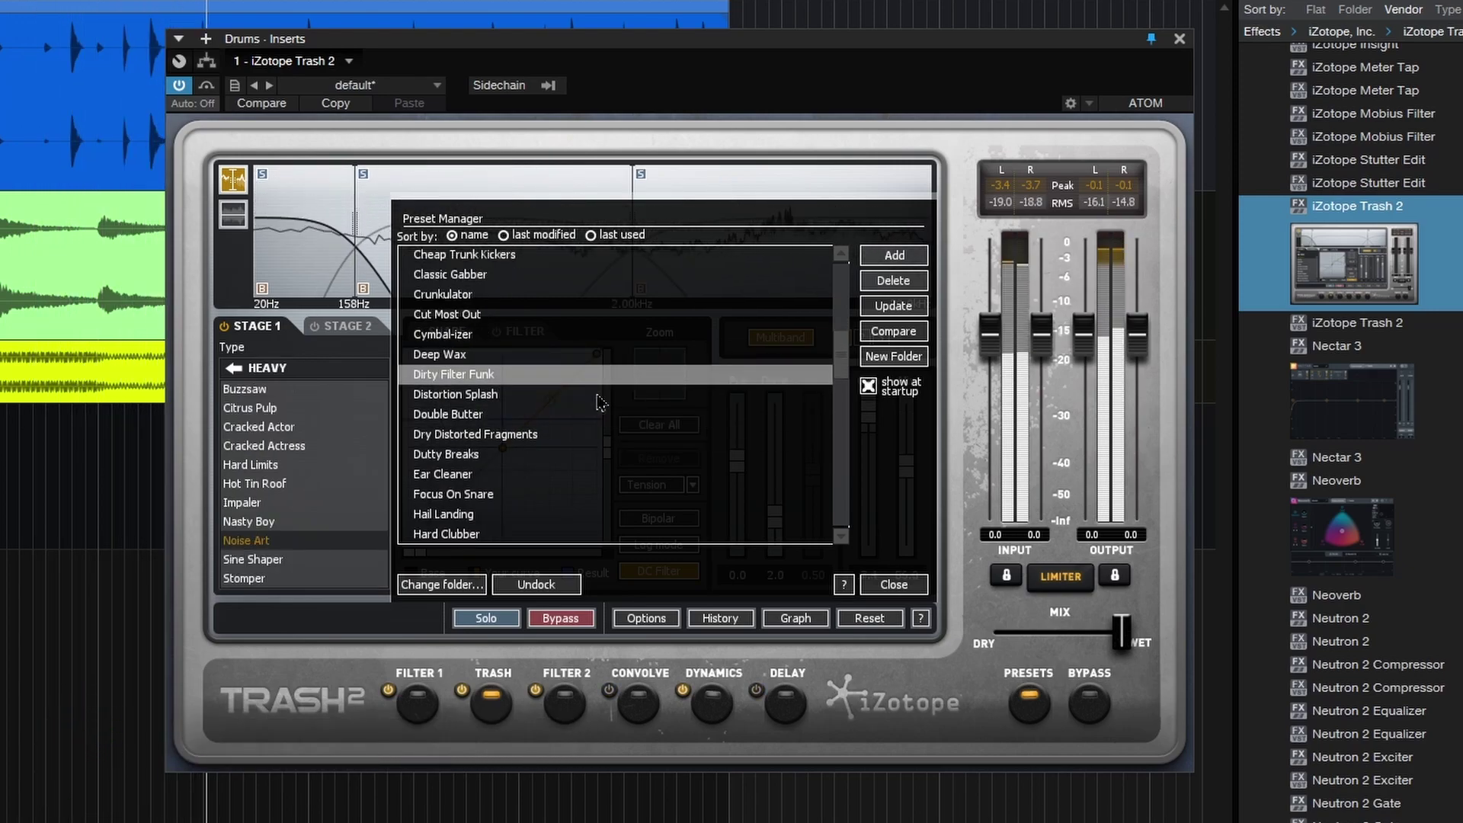
scroll(566, 438, "down", 3)
left_click(565, 446)
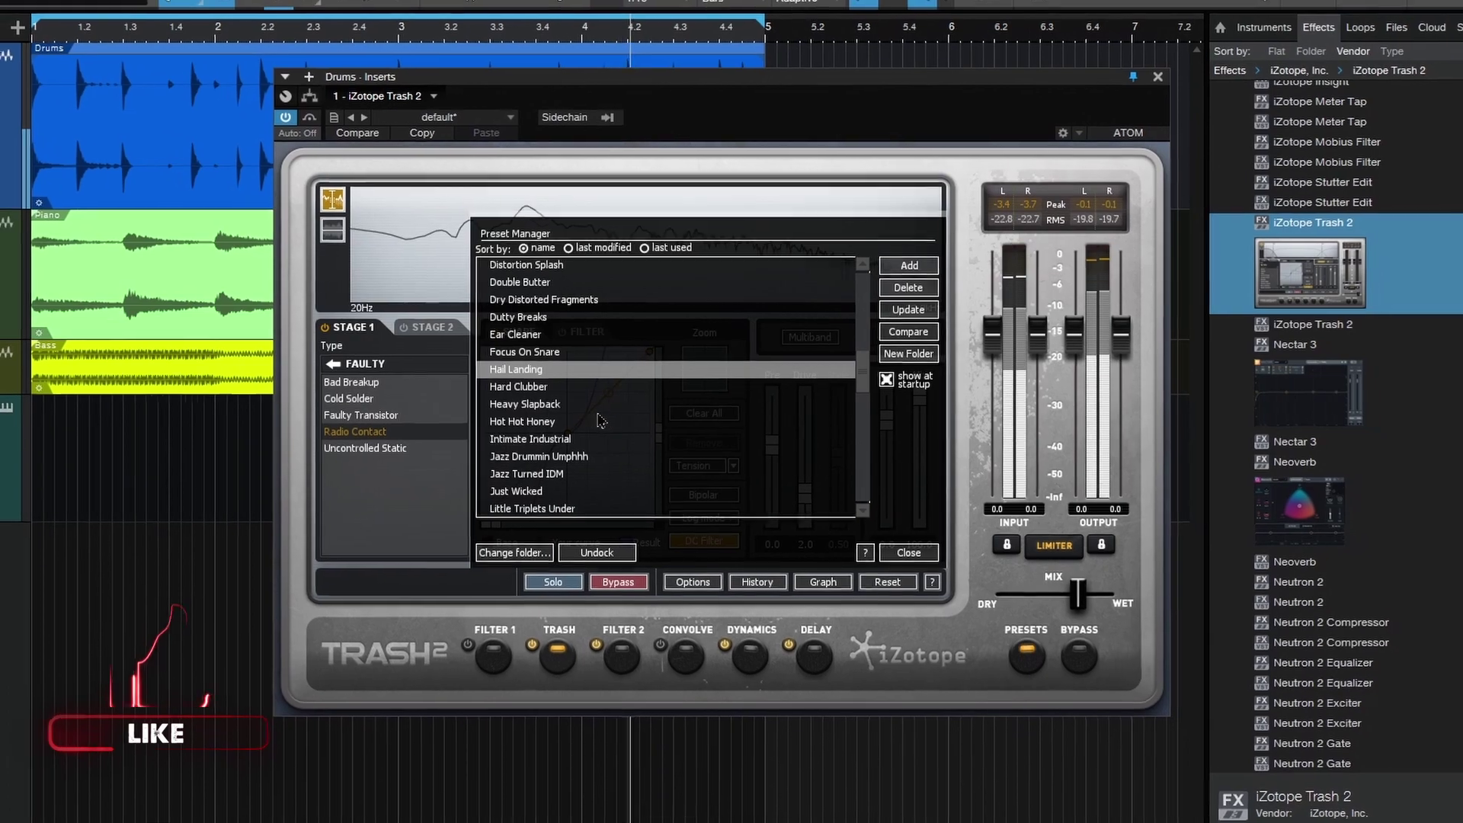
left_click(597, 428)
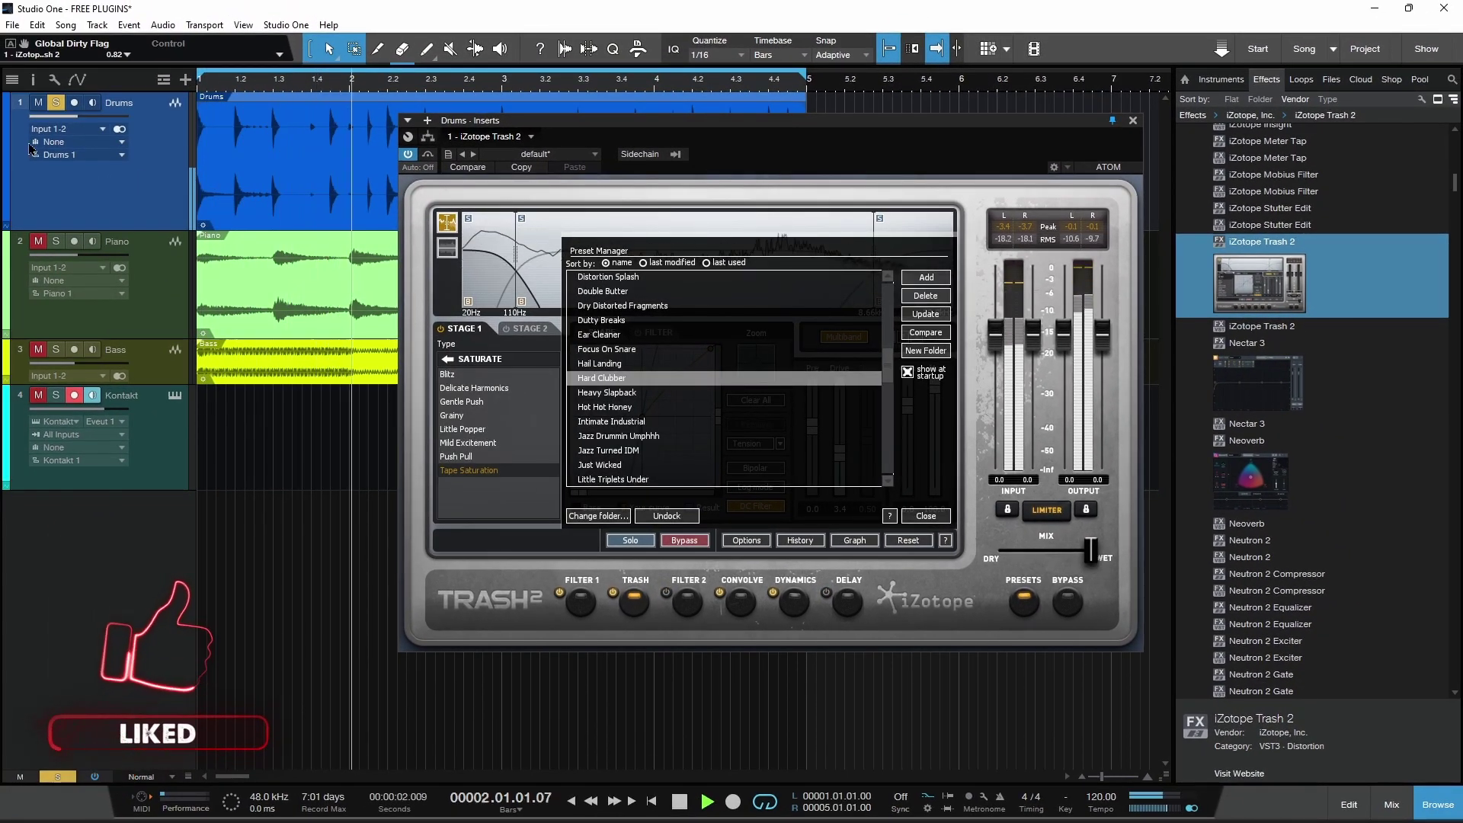
left_click_drag(735, 120, 713, 125)
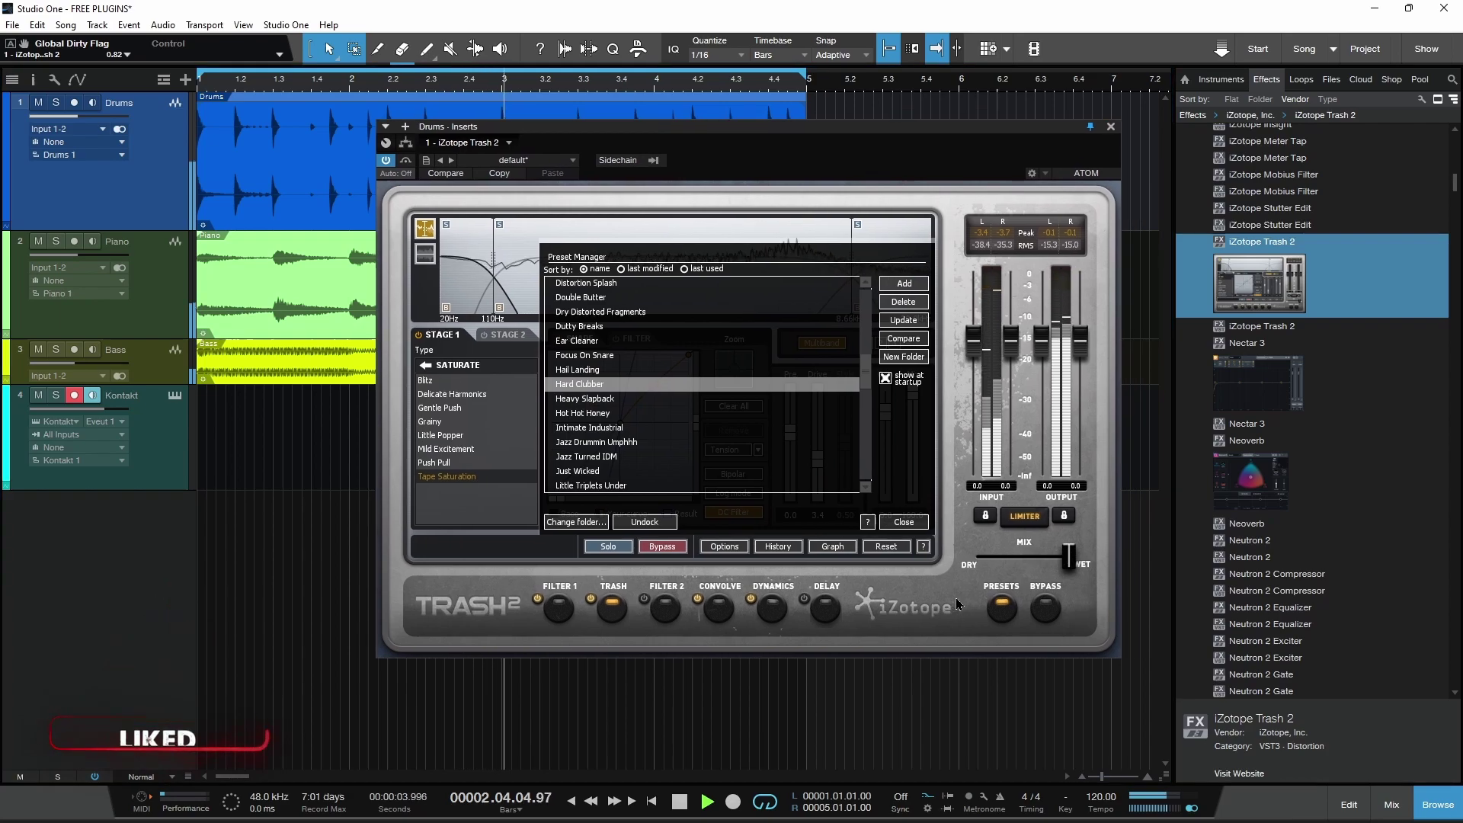
left_click(903, 521)
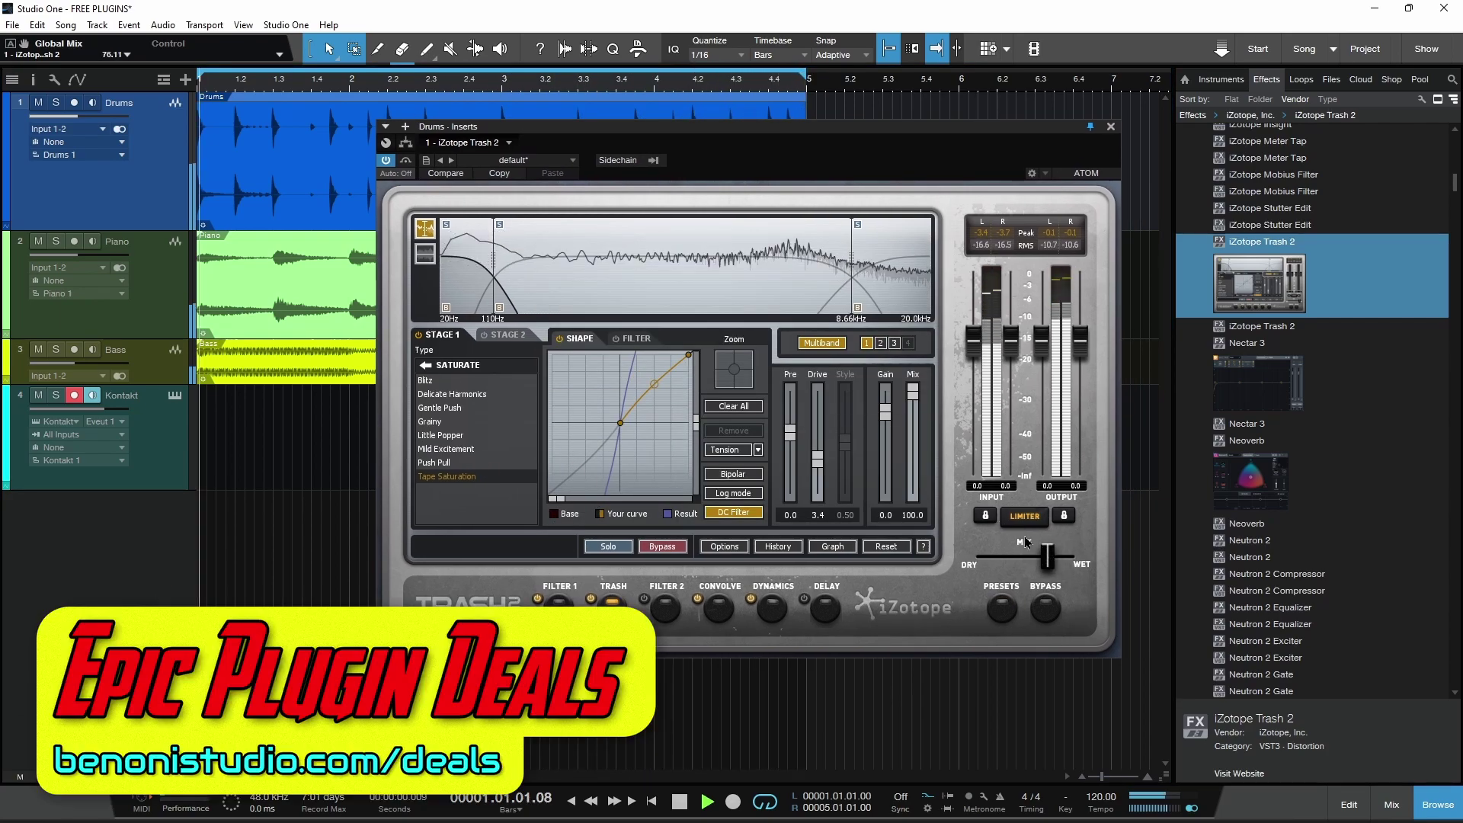
Review the Convolve, Dynamics and Delay modules, then return to the Trash stage.
left_click(720, 606)
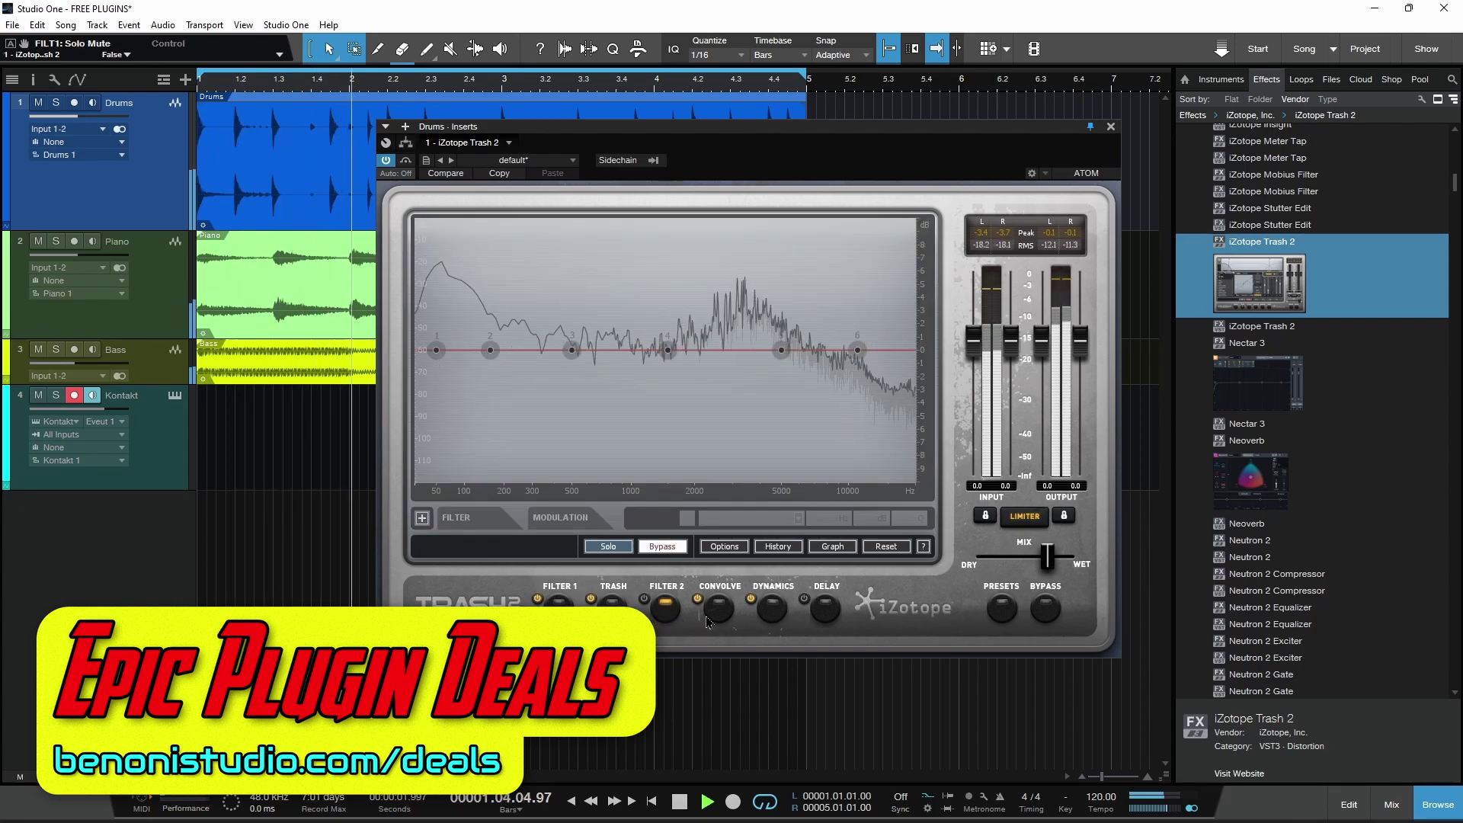
left_click(775, 618)
left_click(829, 619)
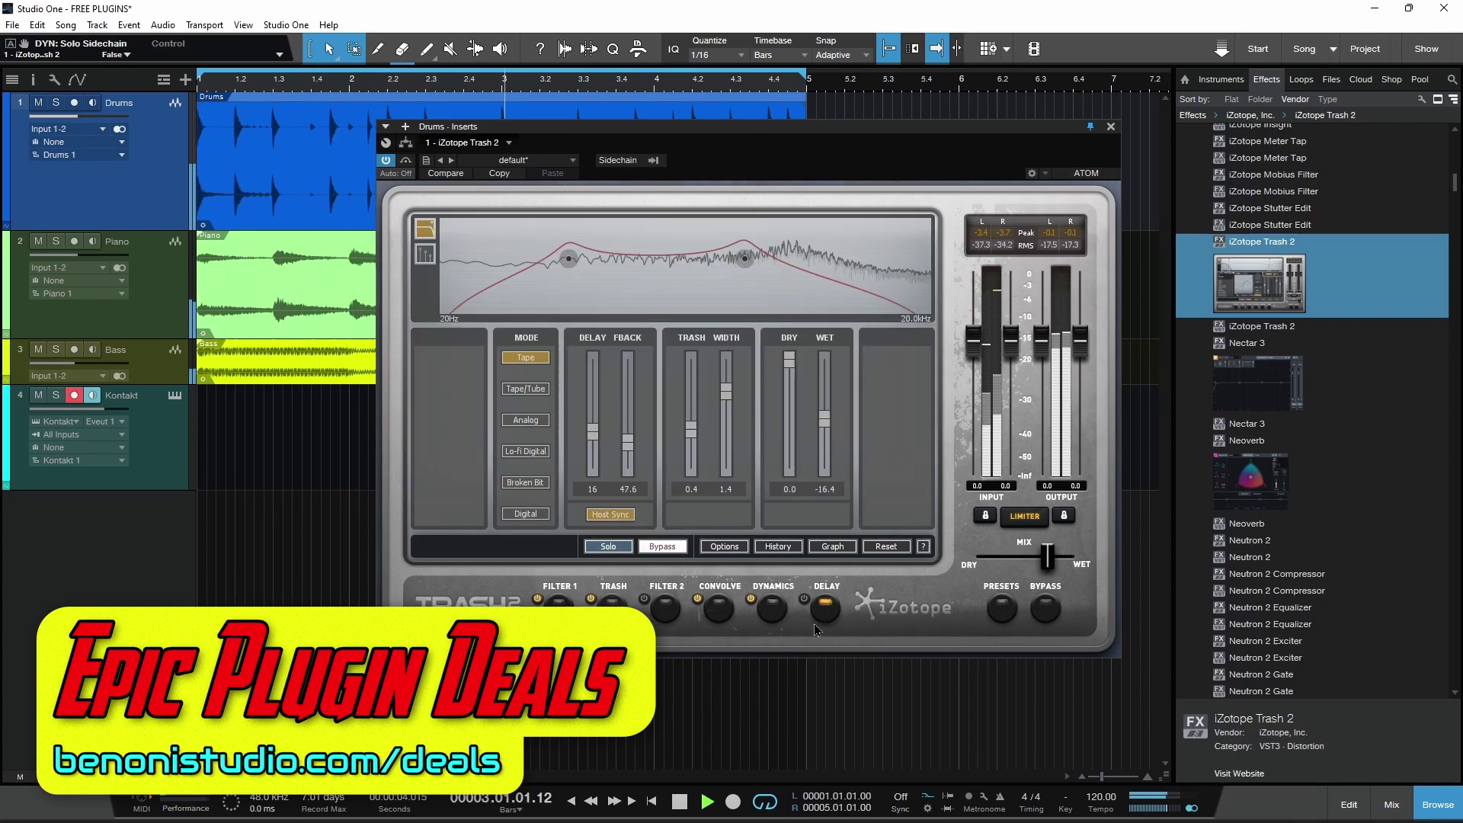
left_click(613, 595)
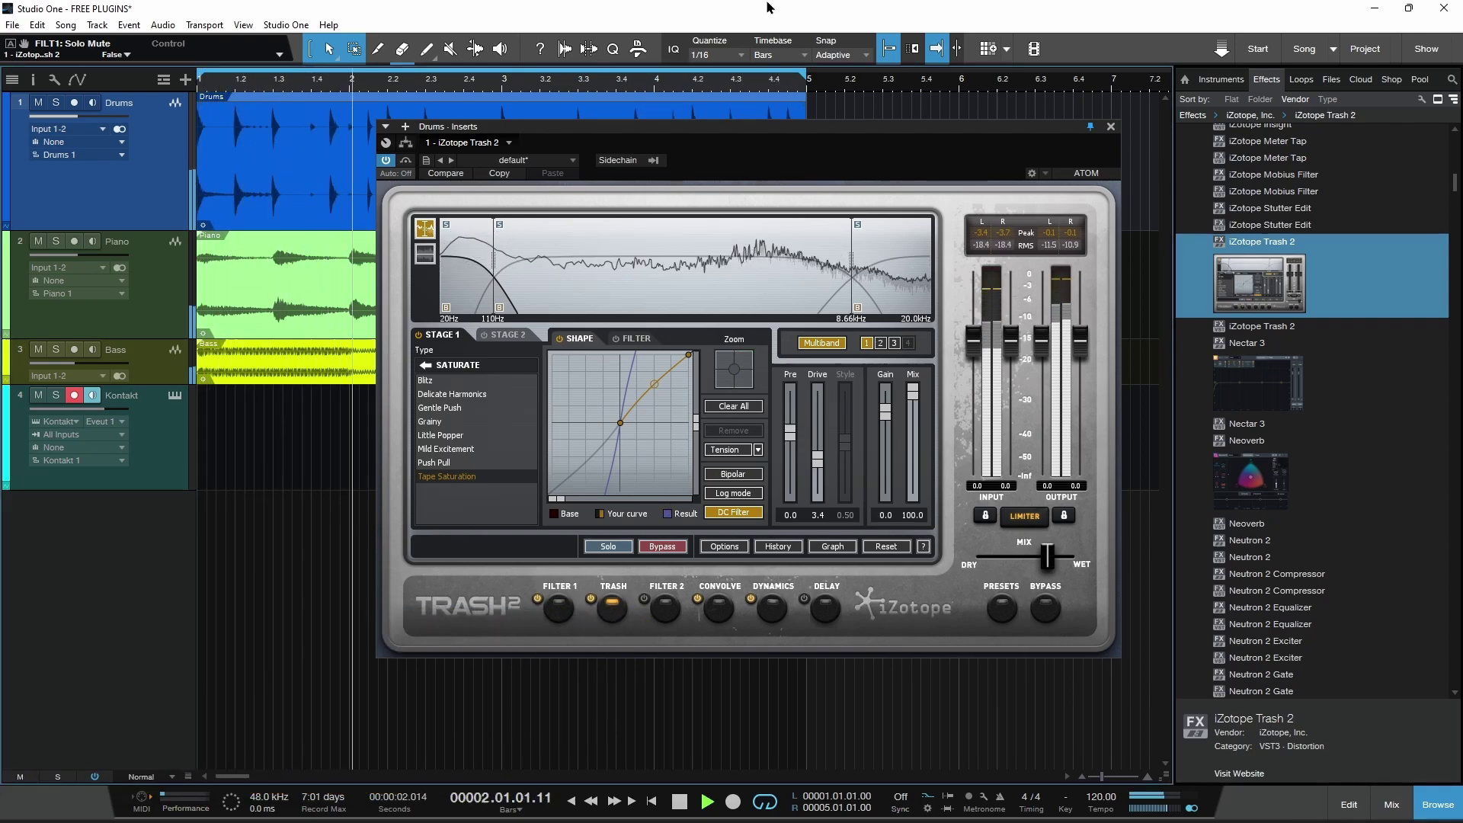
Stop playback of the song.
key("space")
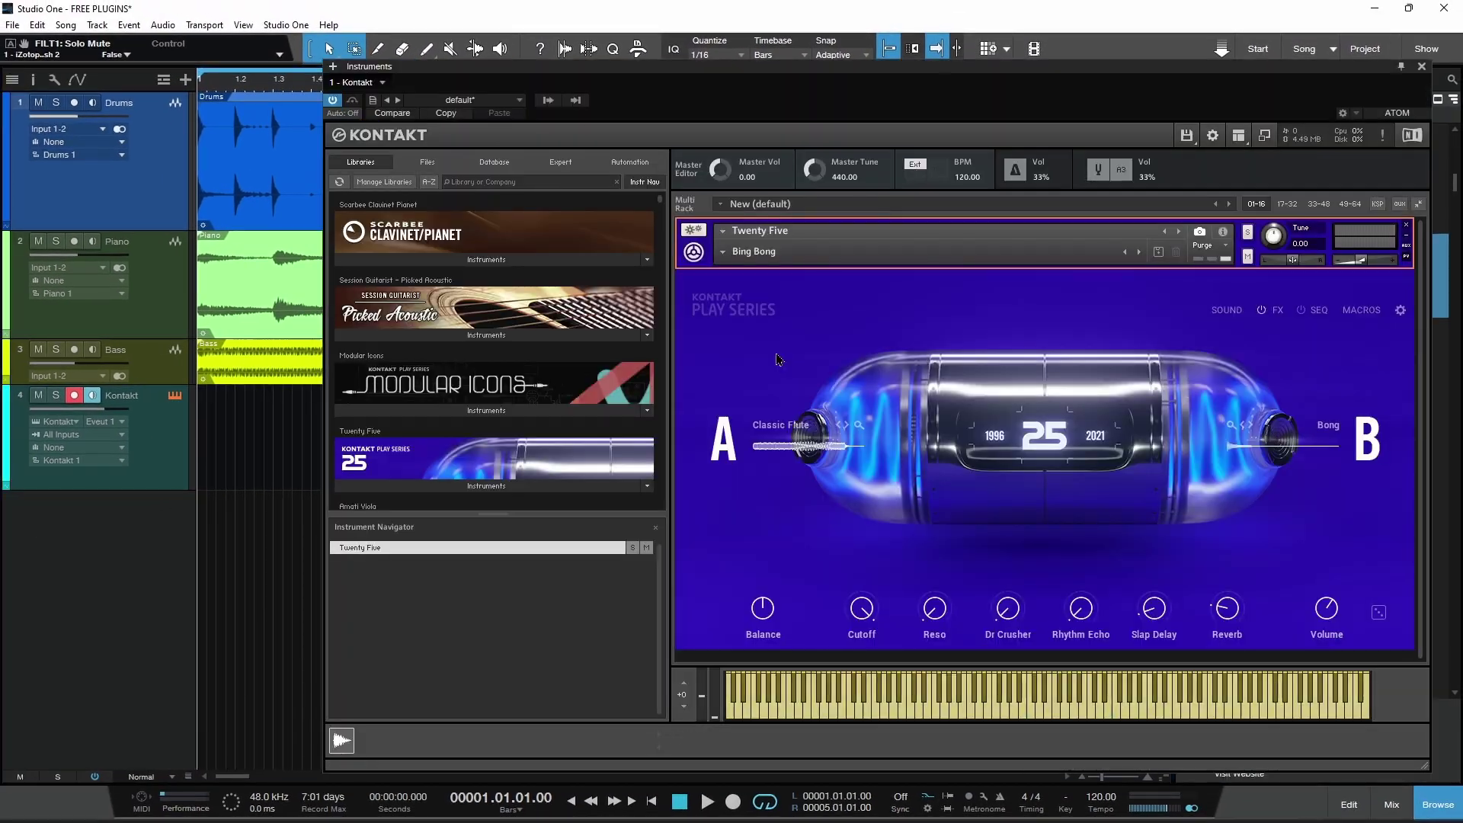
left_click_drag(1021, 77, 936, 81)
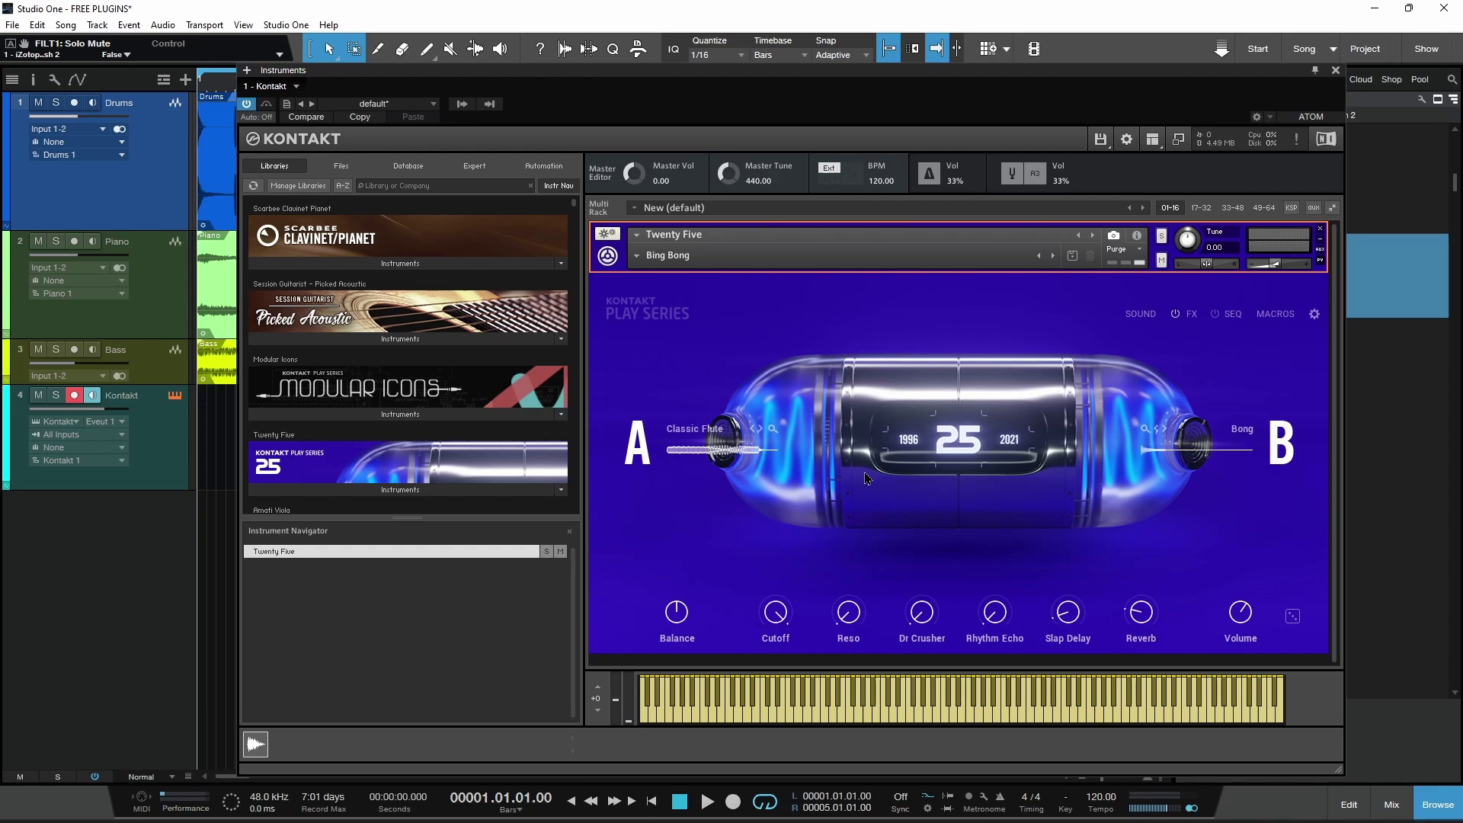
Close Kontakt, solo the Drums track and select its clip.
left_click(1335, 71)
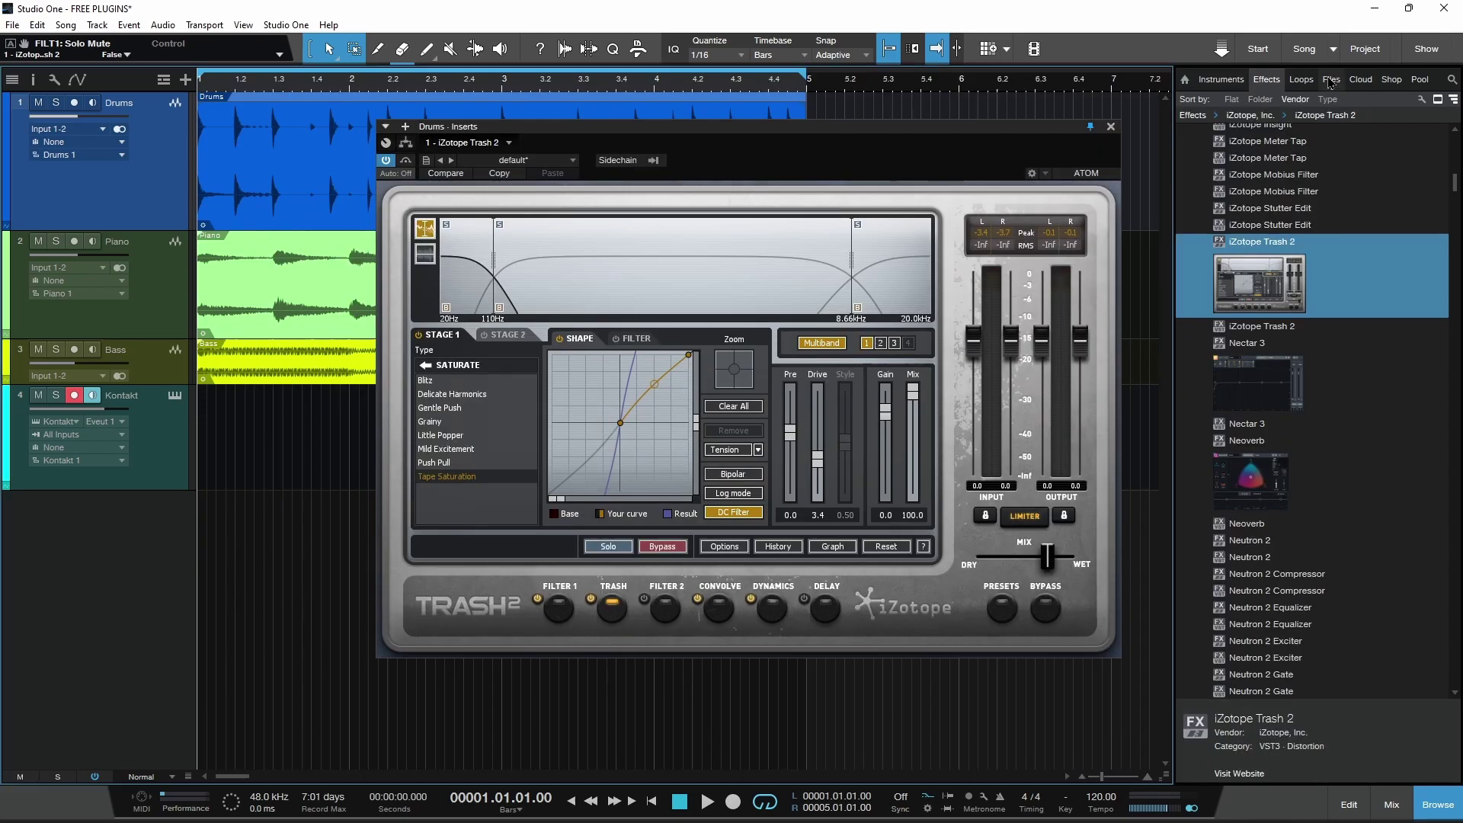
left_click_drag(687, 134, 704, 141)
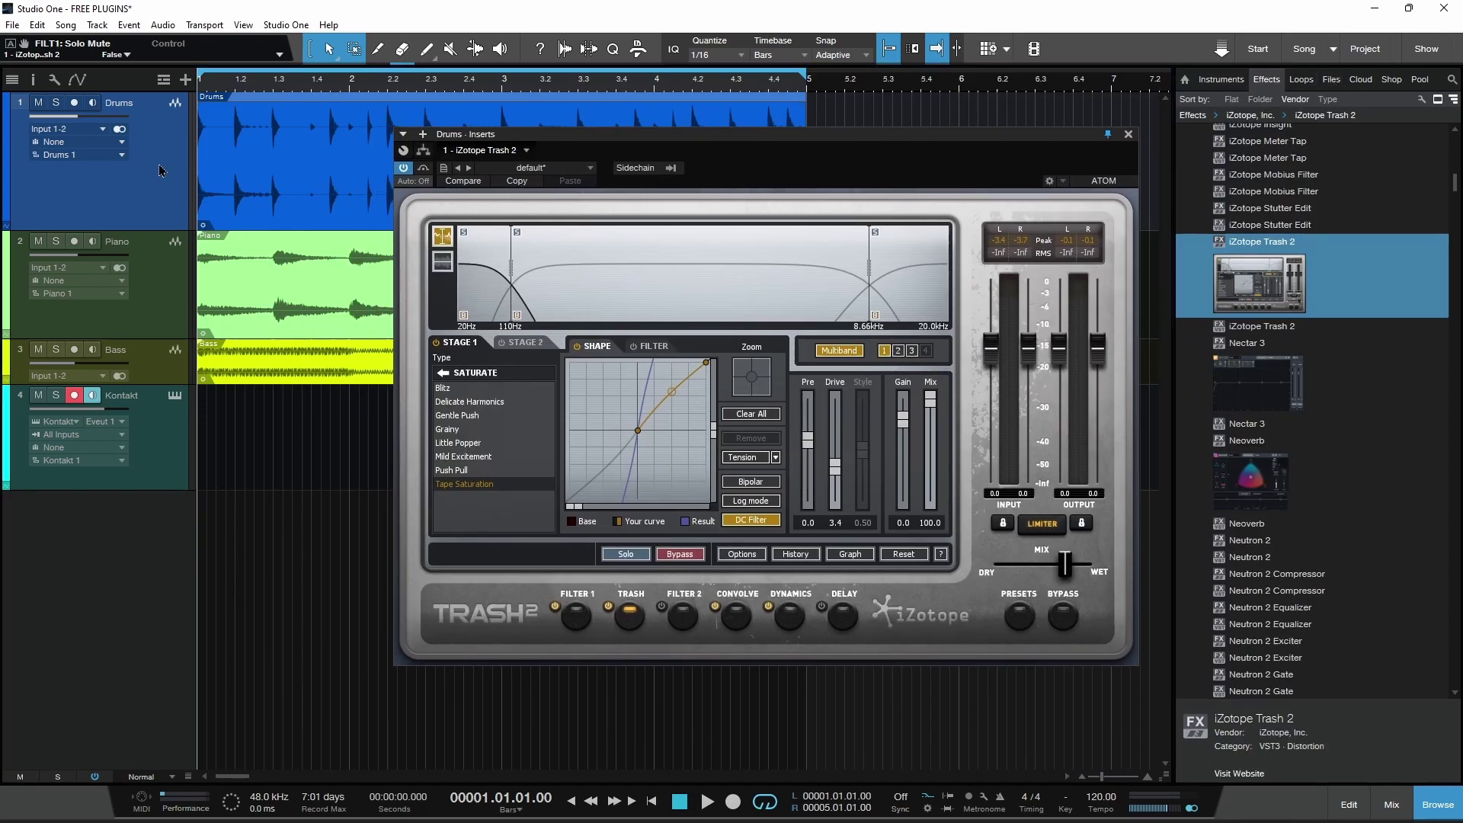
left_click(56, 101)
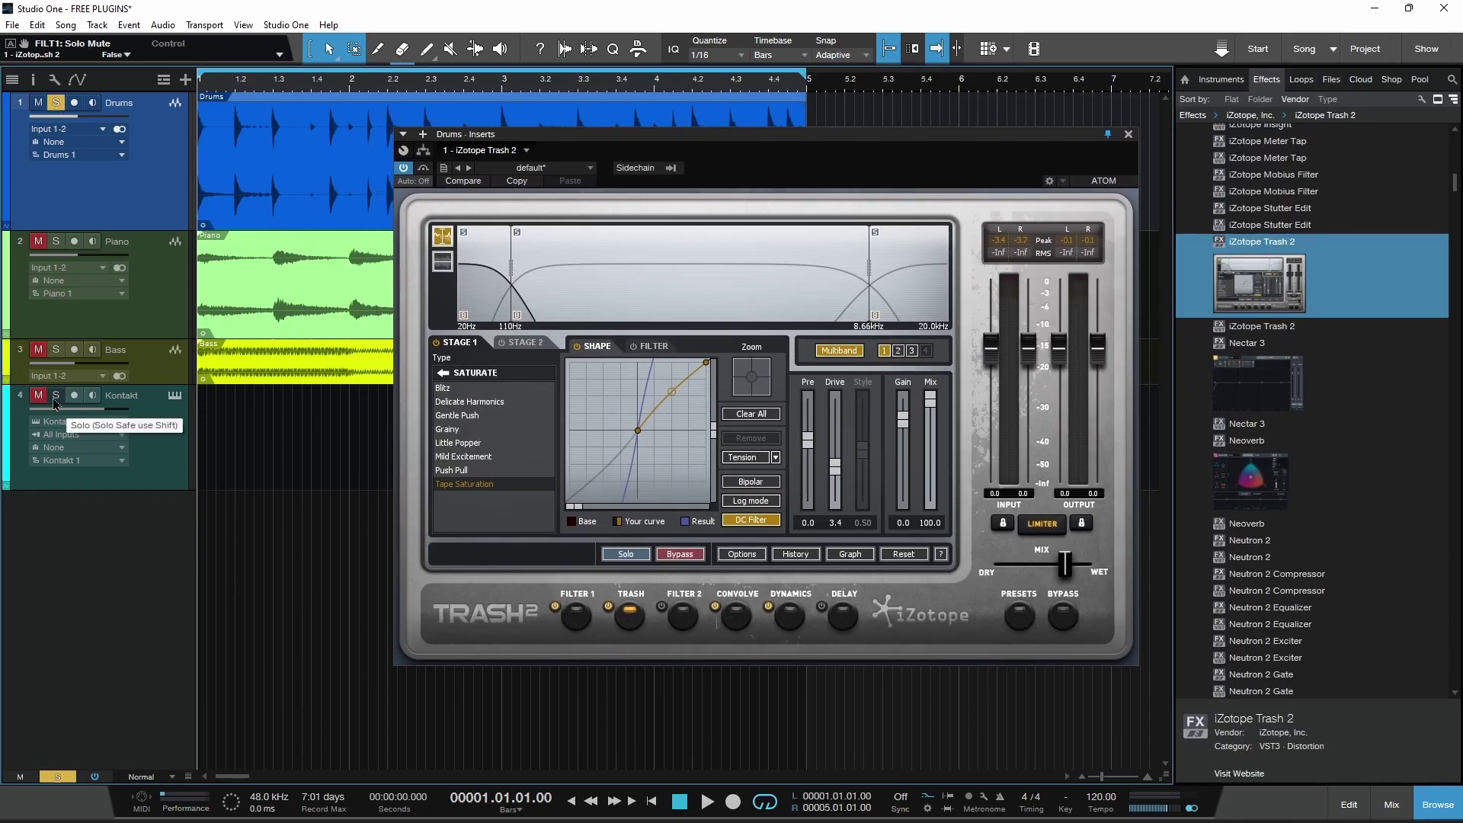
left_click(289, 191)
Bring up Trash 2's preset manager on the drums.
left_click_drag(766, 142, 749, 138)
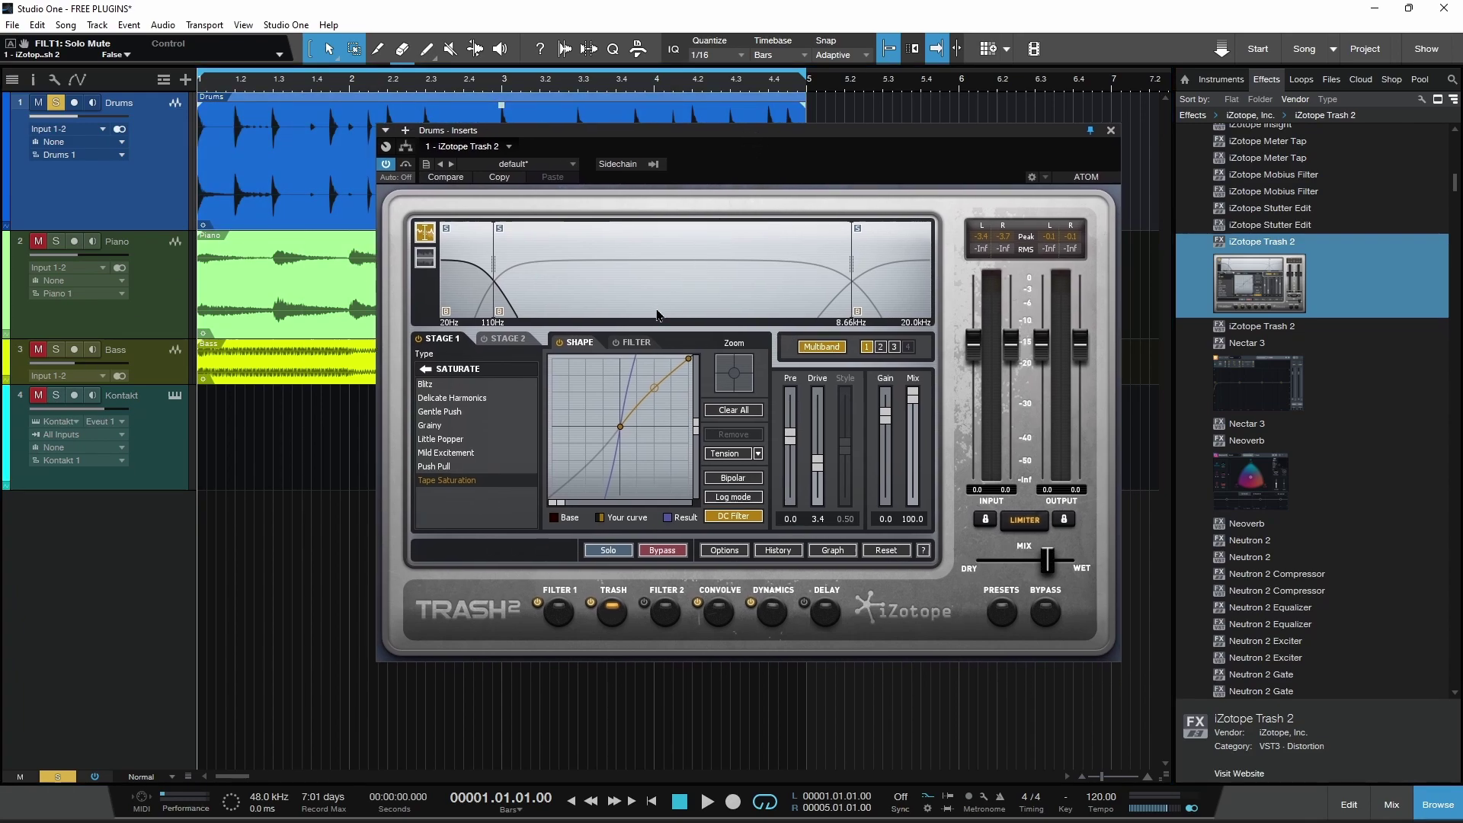
left_click(1006, 621)
left_click(1007, 621)
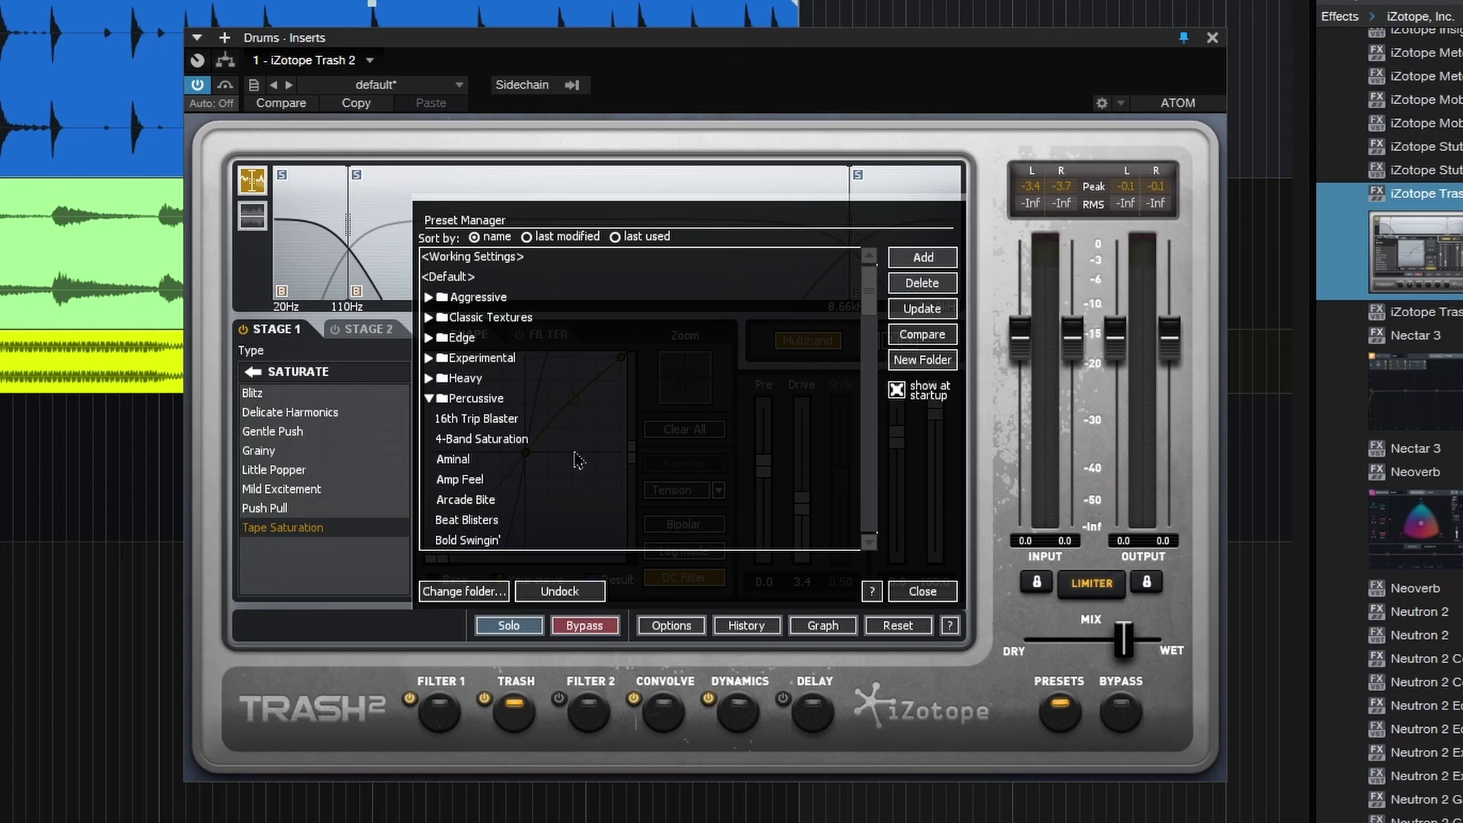
During playback, audition Bold Swingin', Crunkulator, Locked Behind The Door and Mid-Range Cough.
key("space")
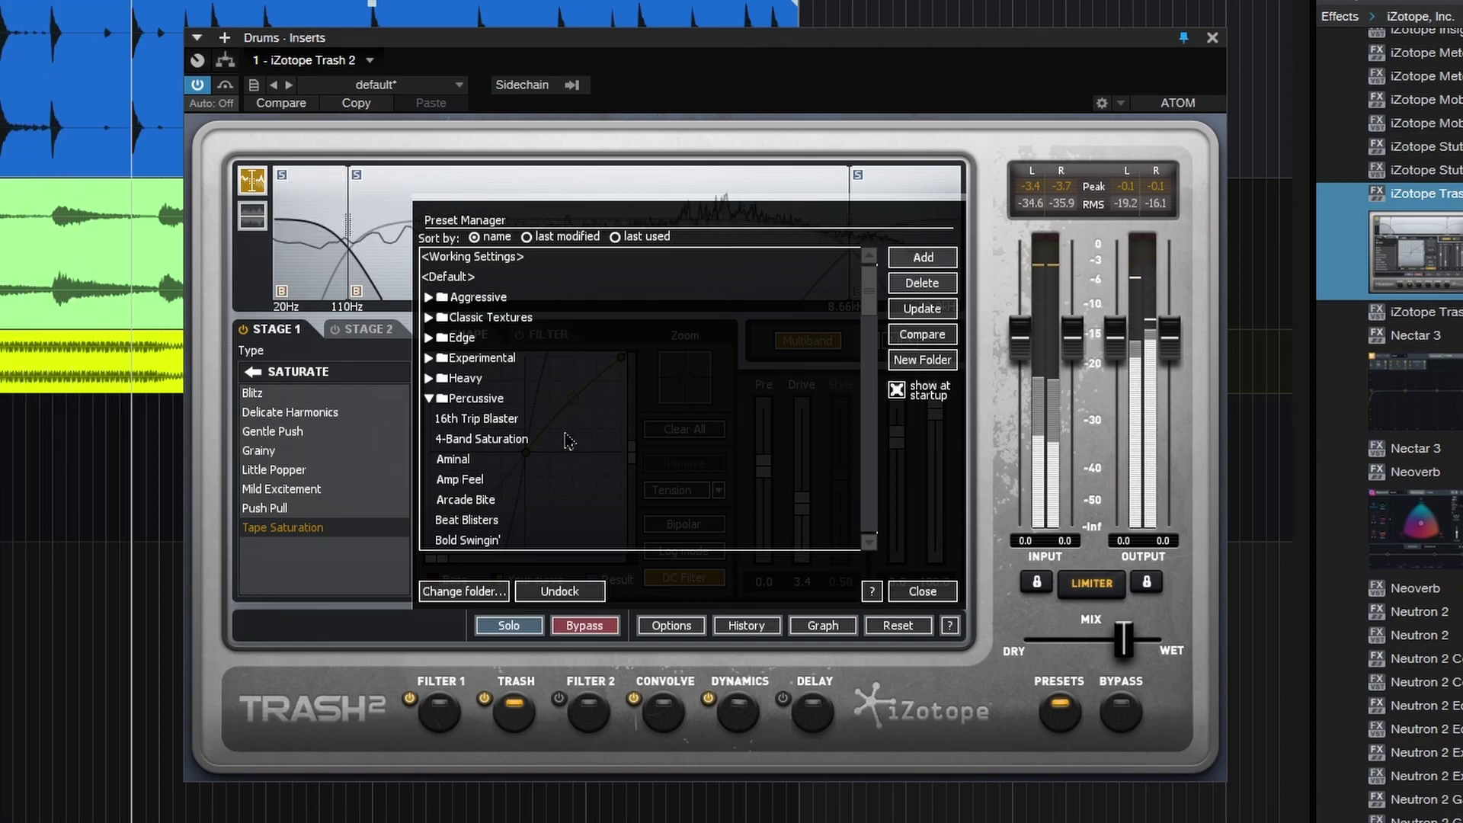
scroll(568, 441, "down", 3)
scroll(515, 423, "down", 2)
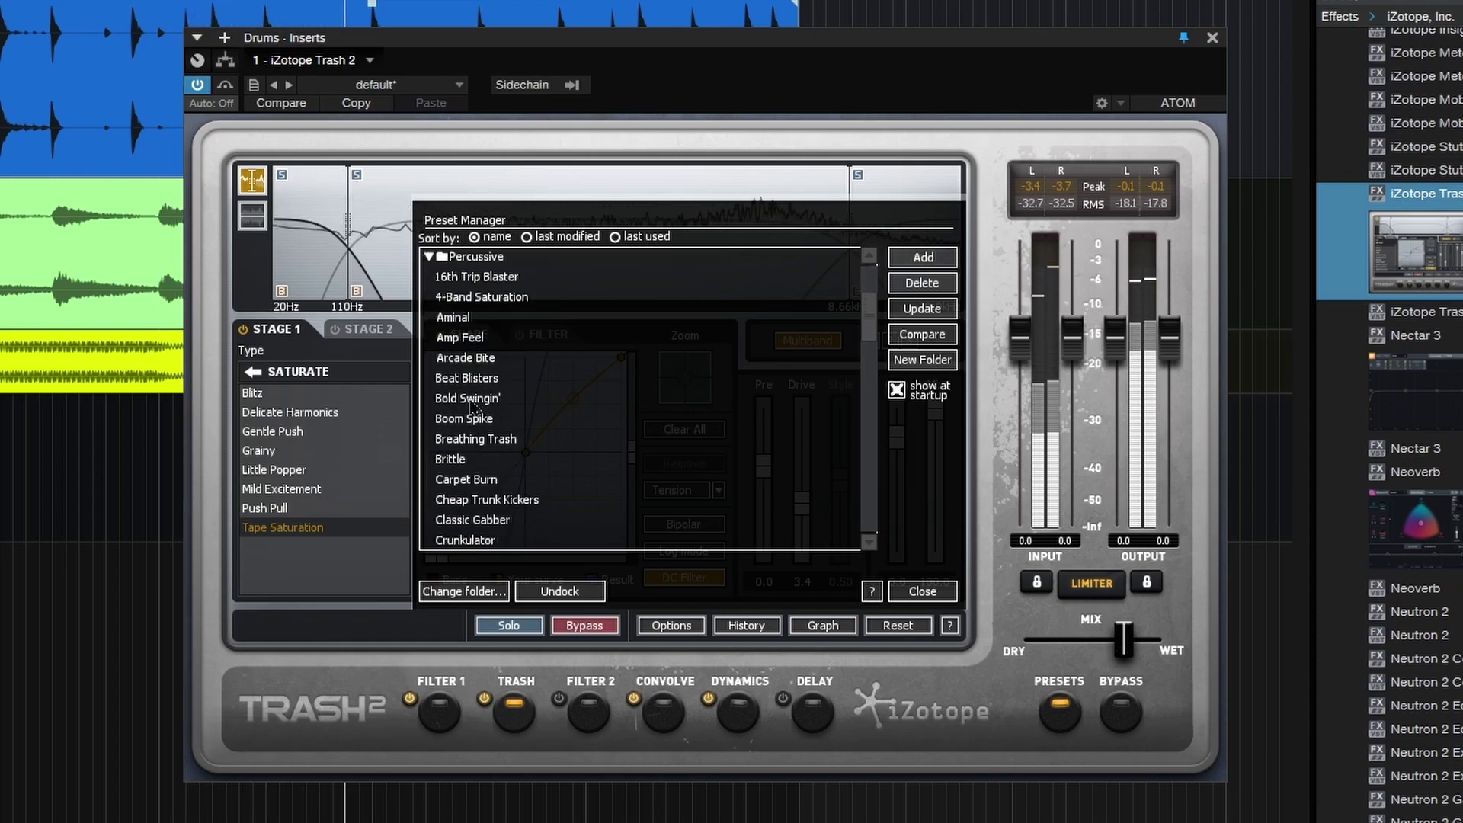
left_click(473, 400)
scroll(474, 408, "down", 2)
left_click(503, 441)
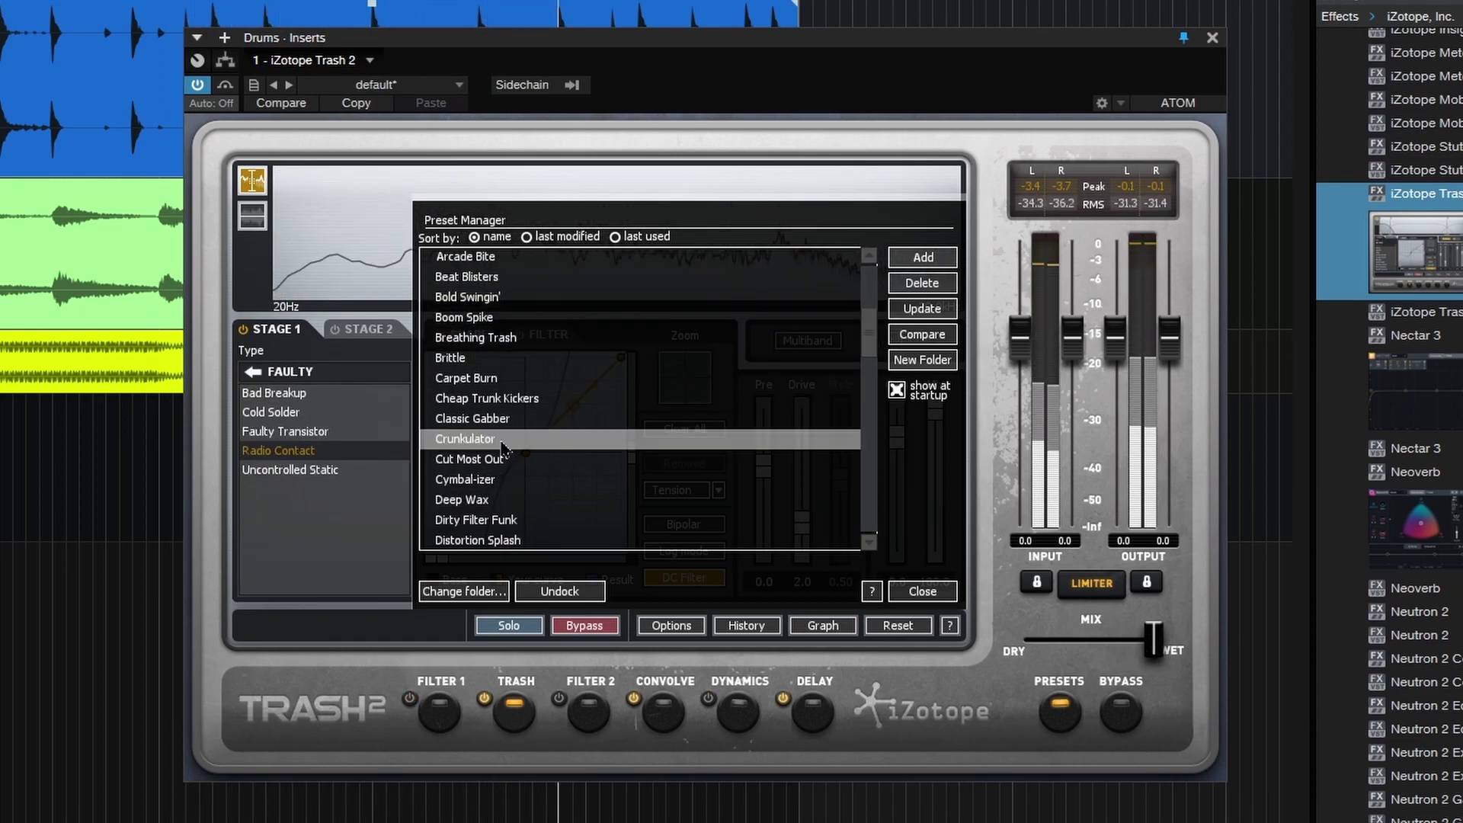
scroll(504, 447, "down", 3)
scroll(504, 447, "down", 3)
scroll(503, 457, "down", 1)
left_click(503, 479)
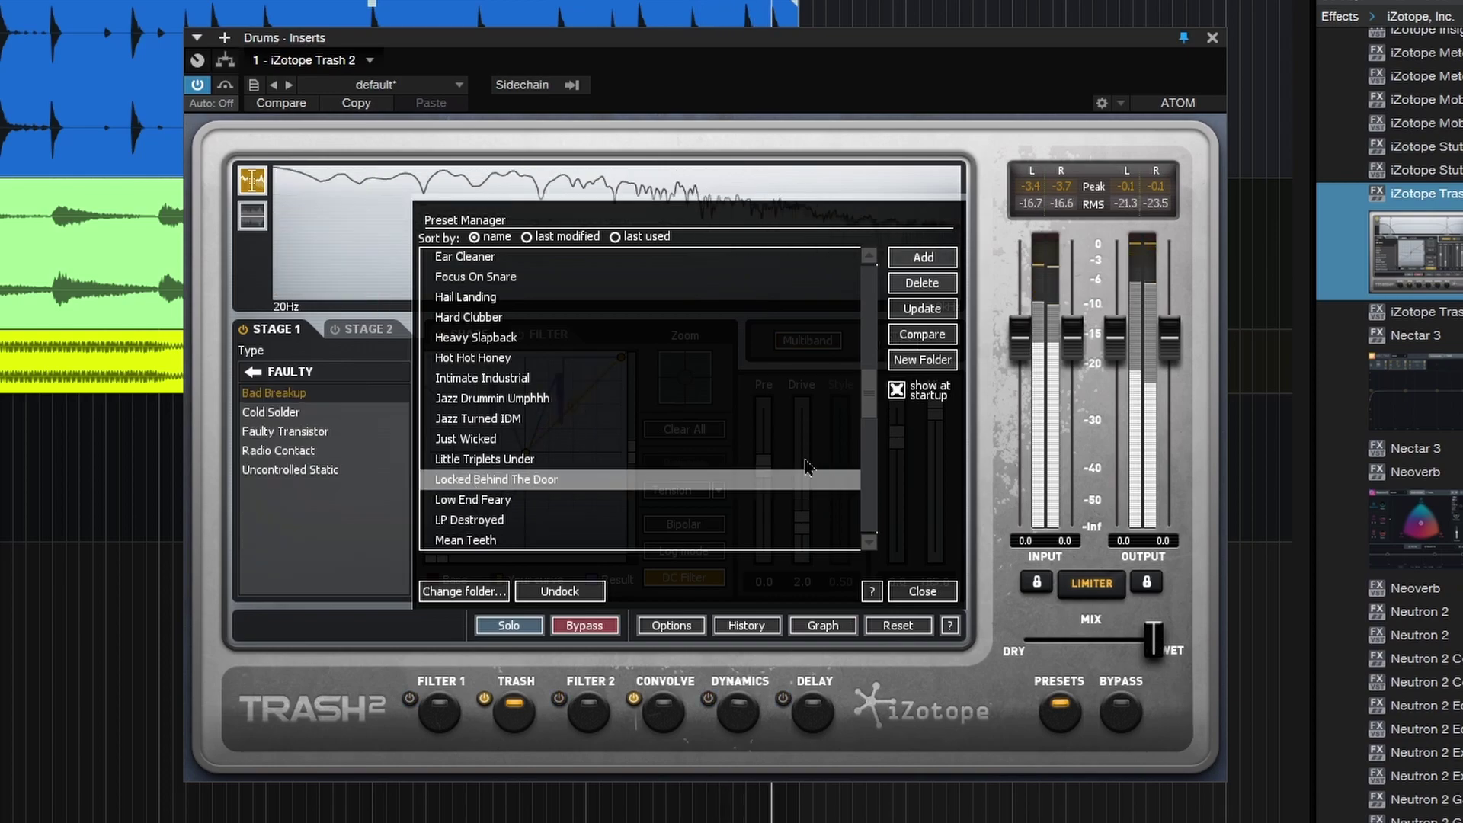
scroll(595, 434, "down", 3)
scroll(595, 412, "down", 3)
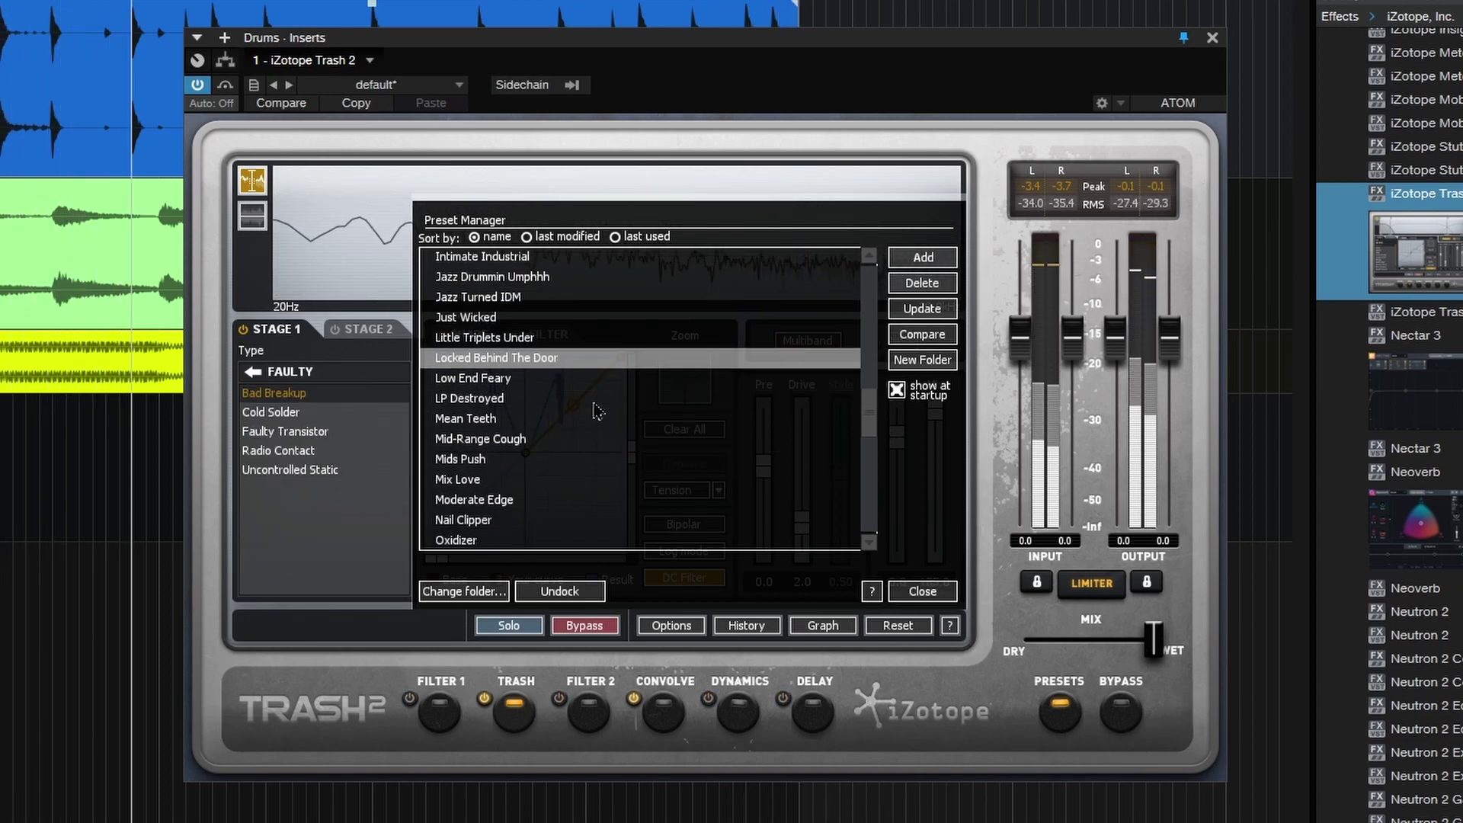
left_click(480, 439)
scroll(578, 438, "down", 2)
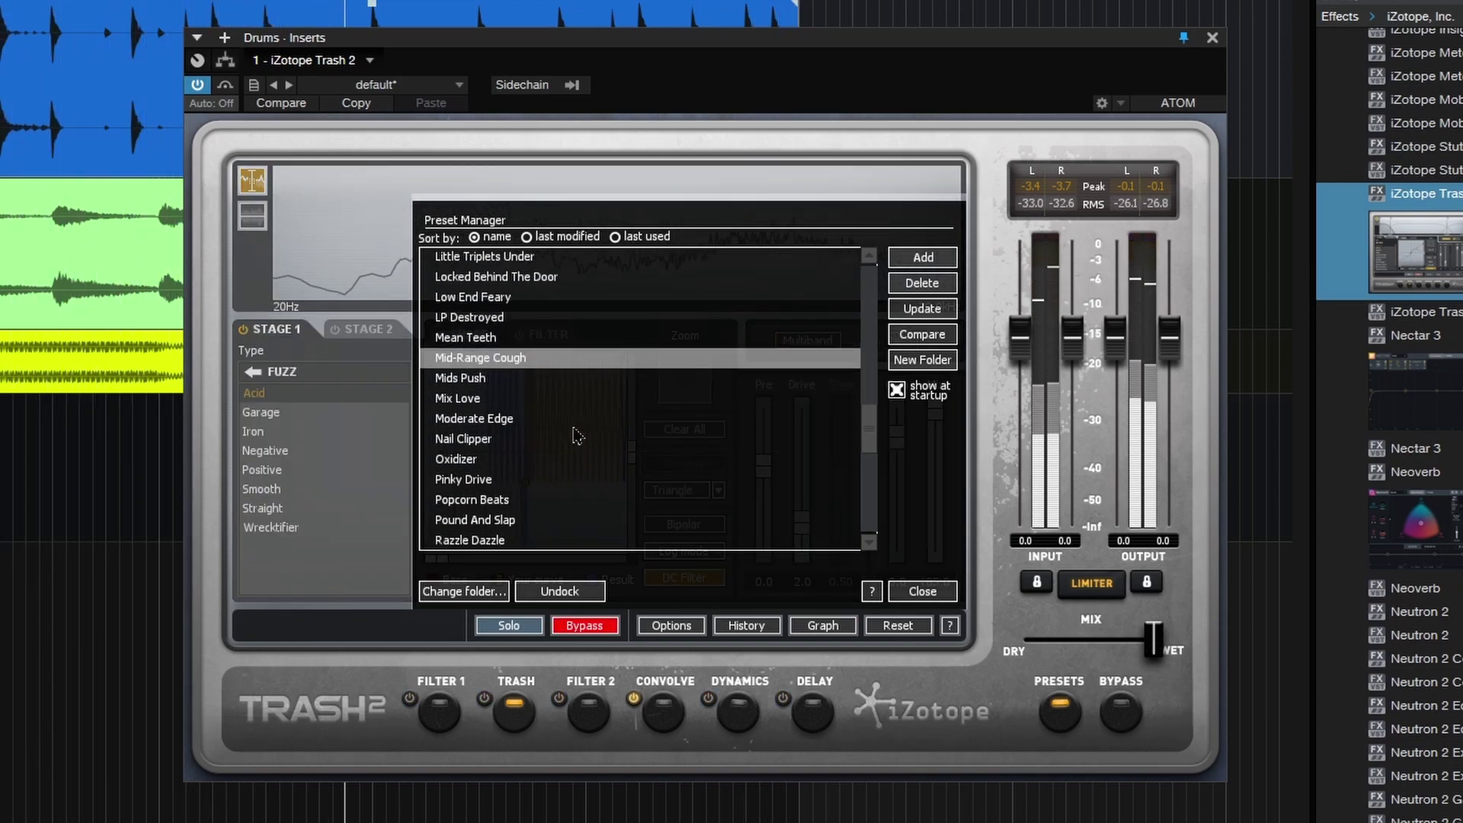
scroll(577, 437, "down", 2)
Try Oxidizer, Pinky Drive and Popcorn Beats, settle on Hard Clubber with a drier mix.
left_click(589, 423)
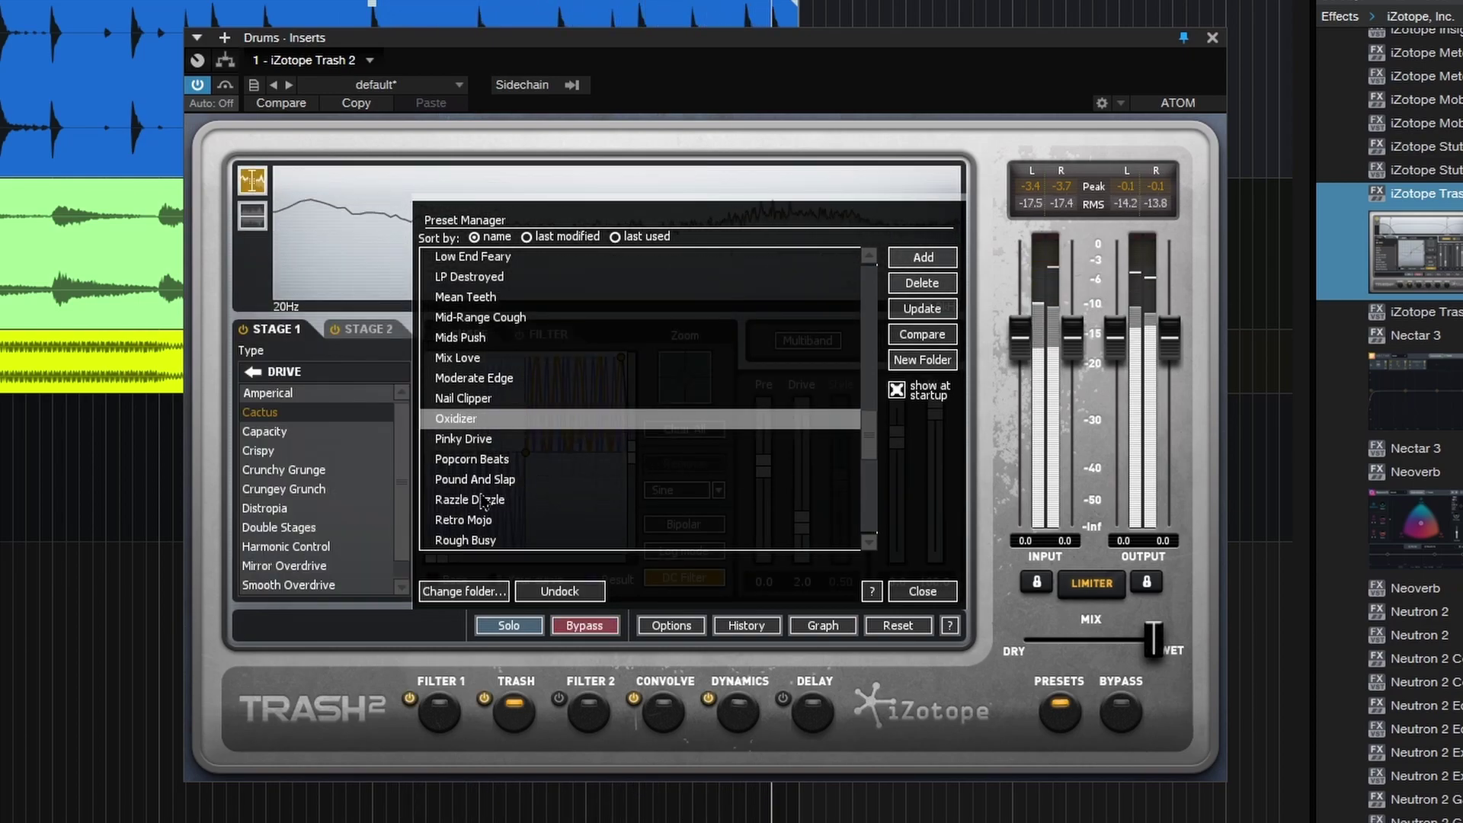
left_click(477, 439)
left_click(477, 458)
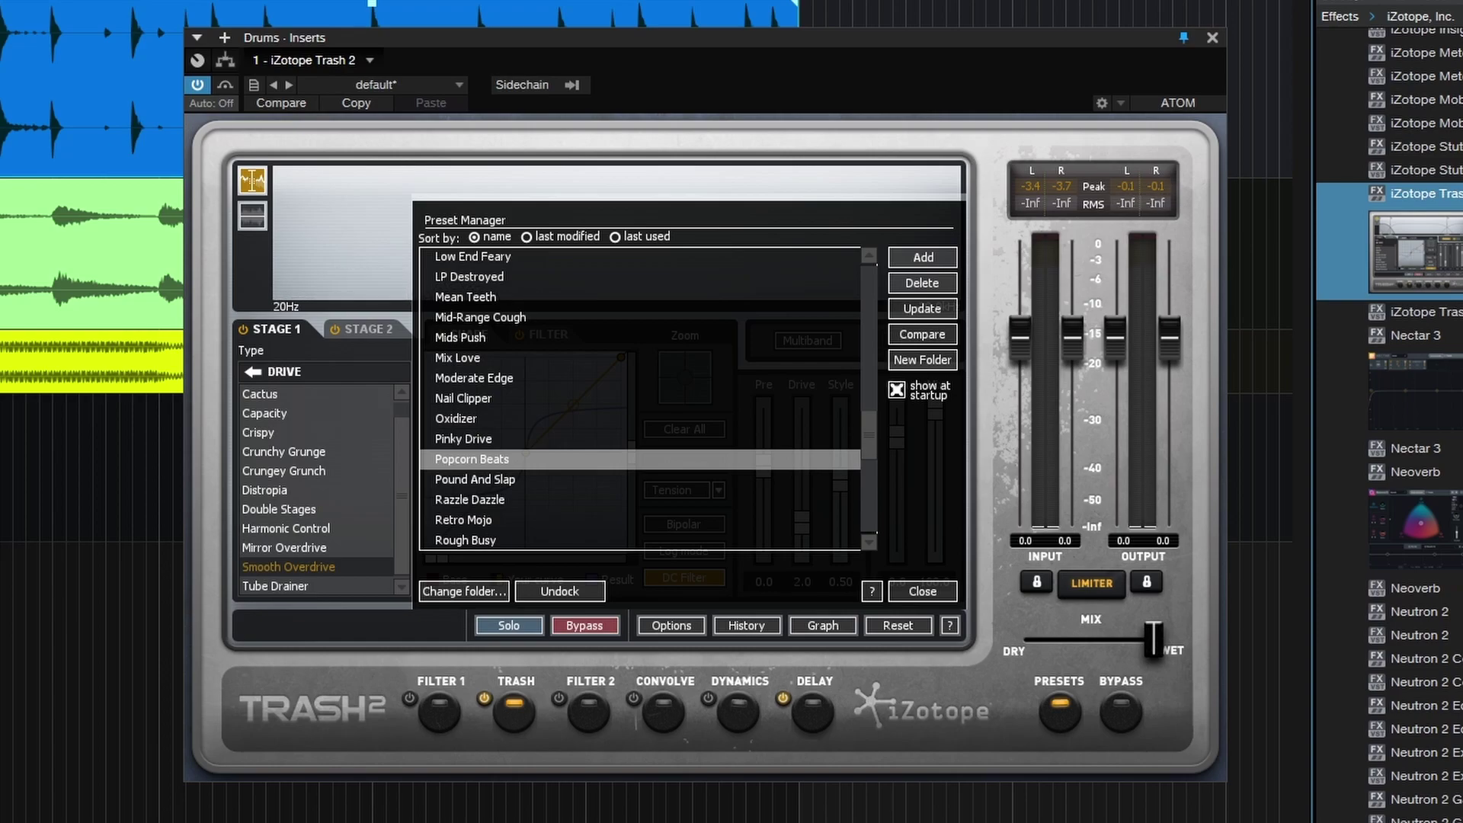
scroll(628, 400, "up", 5)
scroll(617, 435, "up", 5)
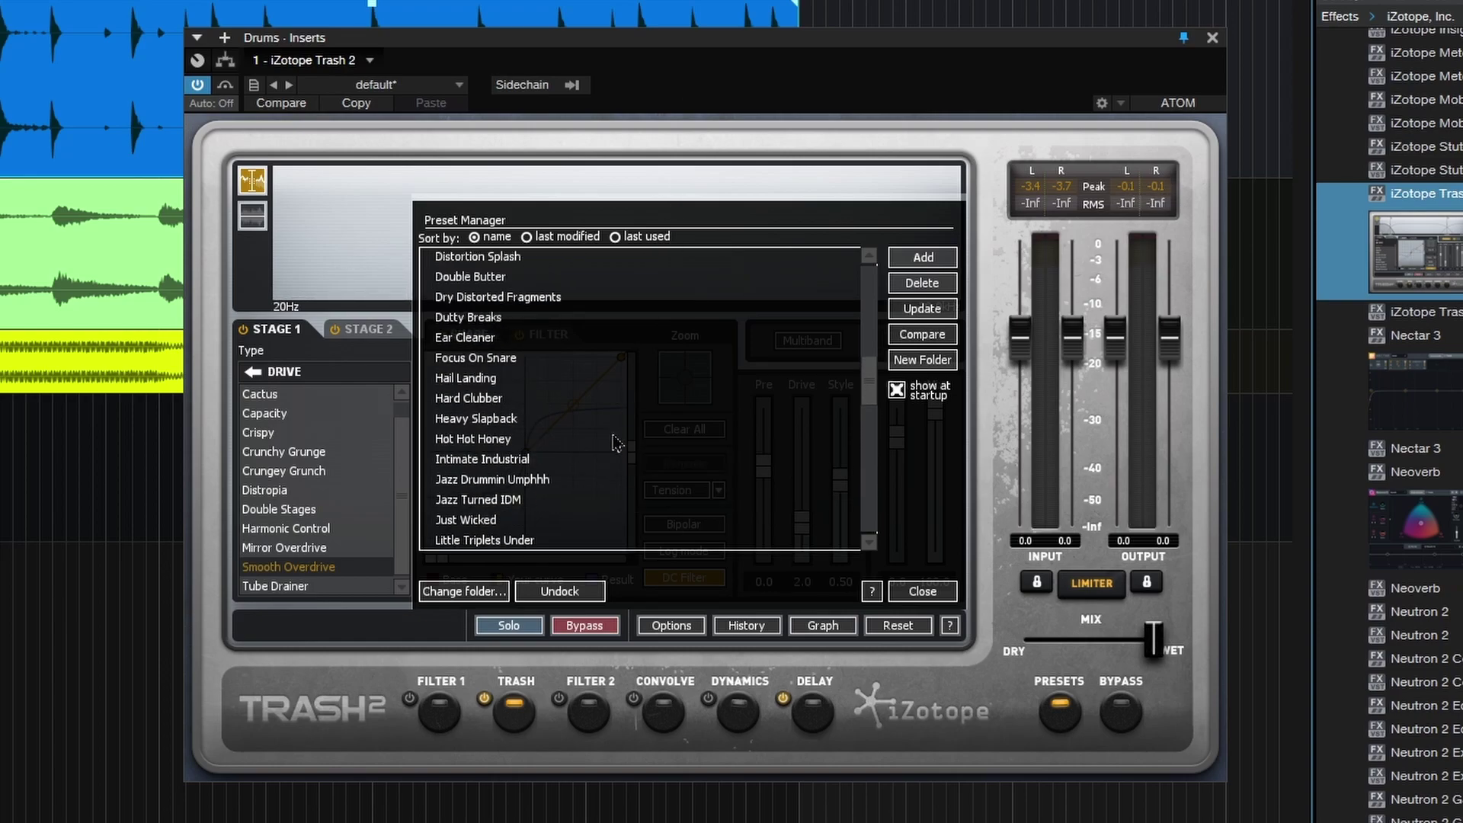
left_click(491, 420)
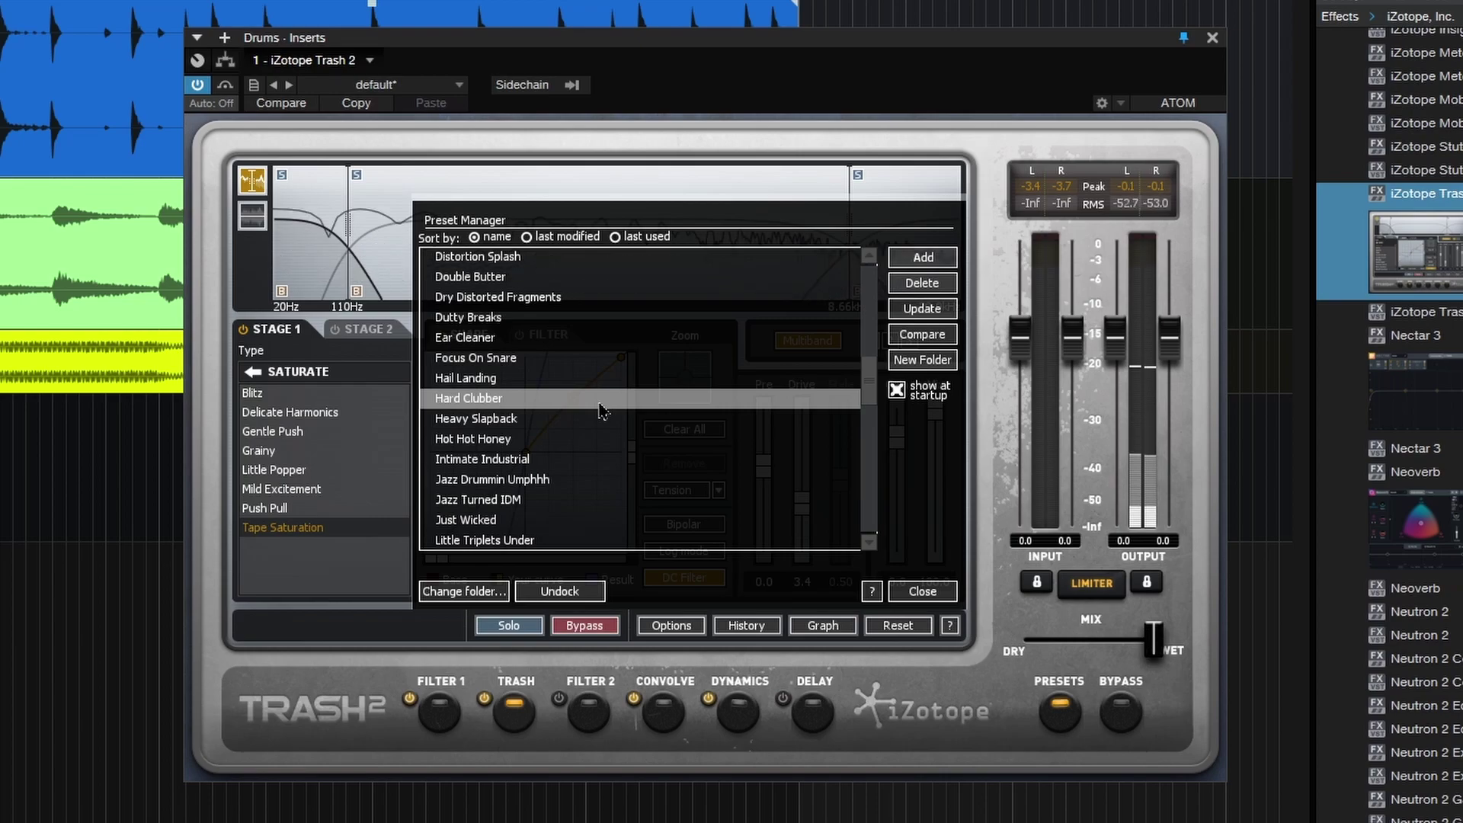
mouse_move(1153, 643)
left_mouse_down()
mouse_move(1028, 647)
mouse_move(1115, 650)
mouse_move(1102, 642)
left_mouse_up()
Lower Trash 2's output to about -4.6 dB and fine-tune the wet/dry mix.
left_click(1067, 720)
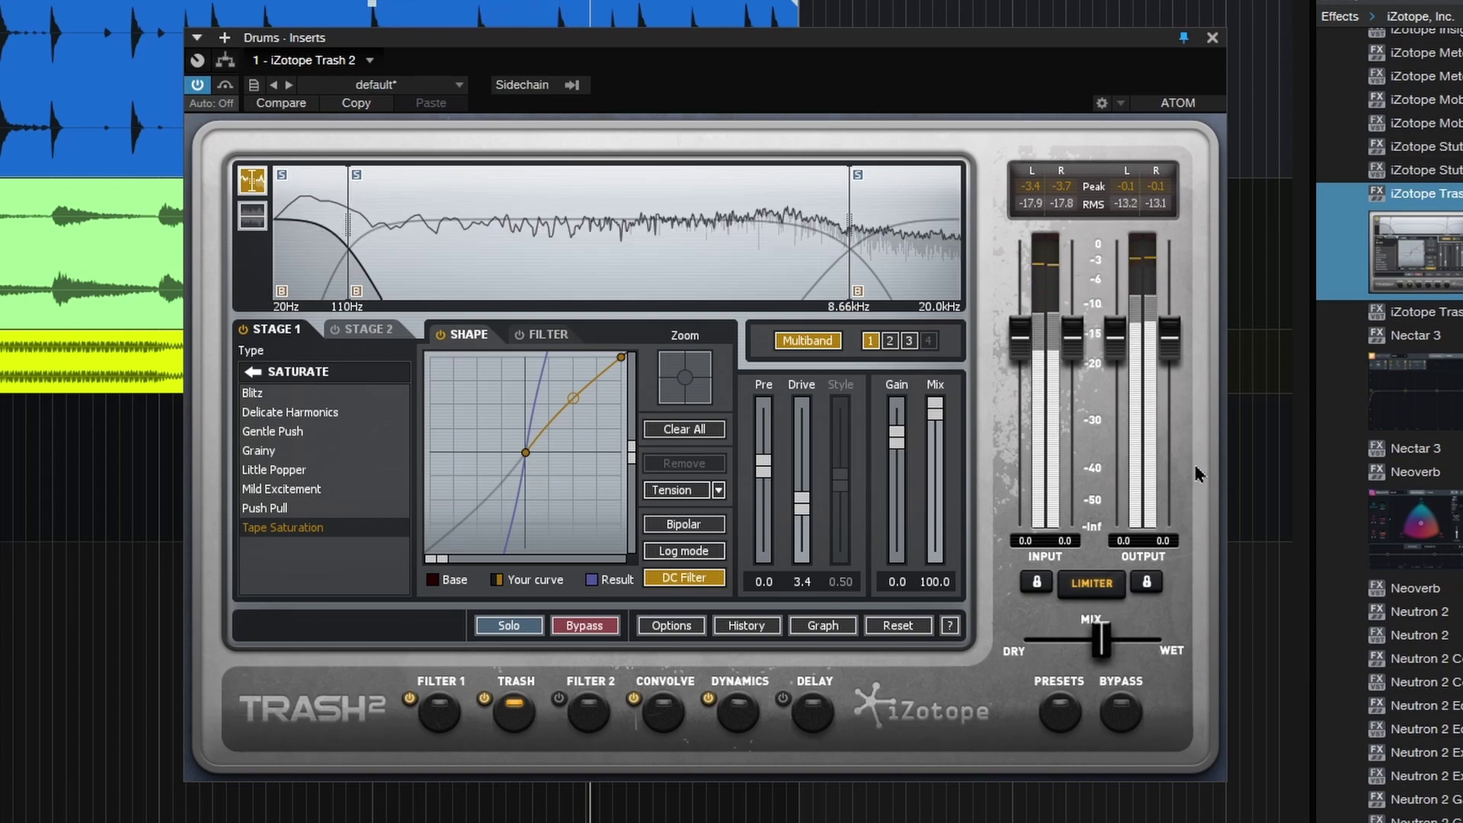
left_click_drag(1169, 335, 1170, 384)
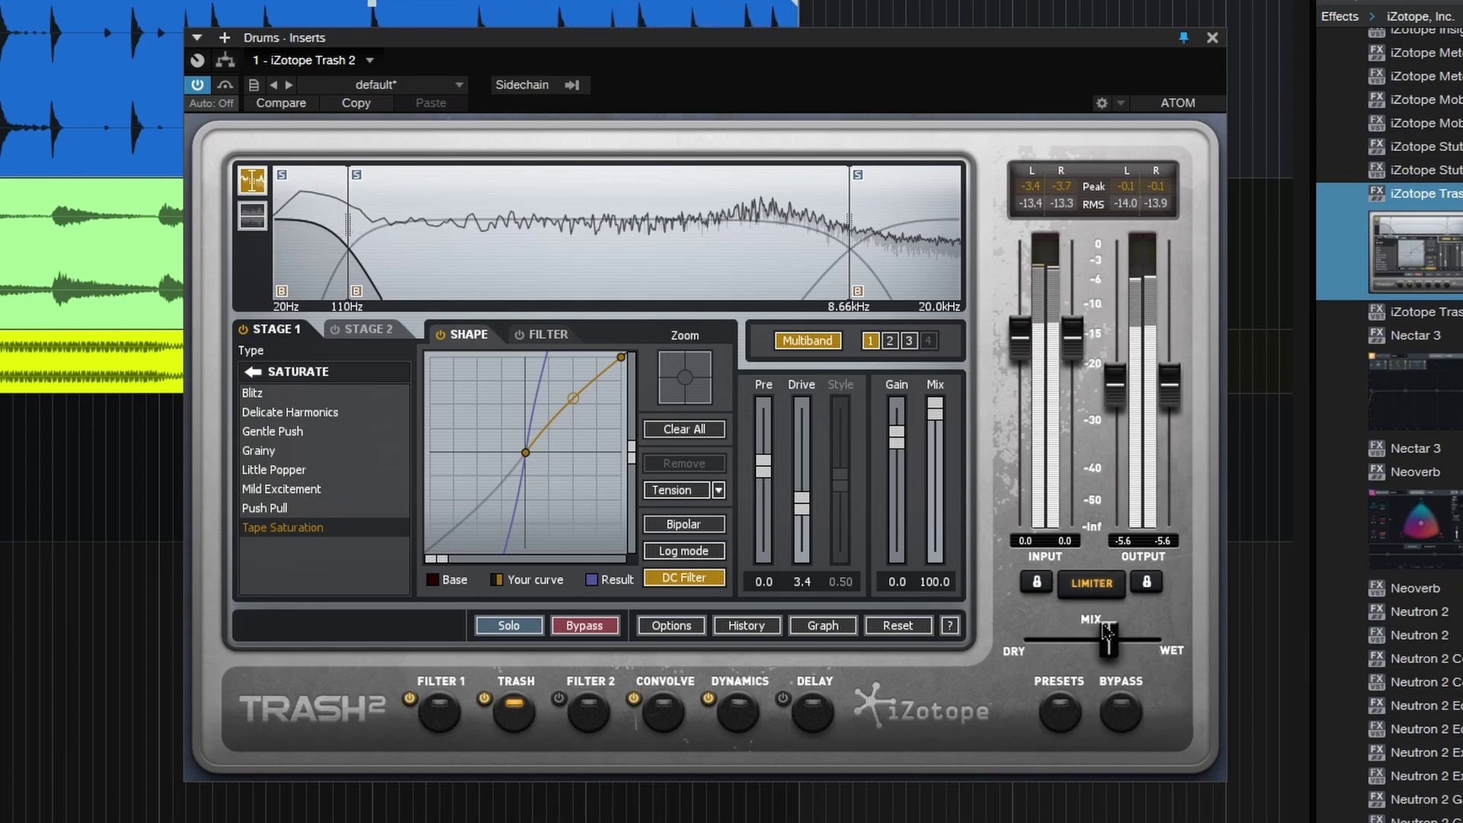
left_click_drag(1107, 643, 1117, 643)
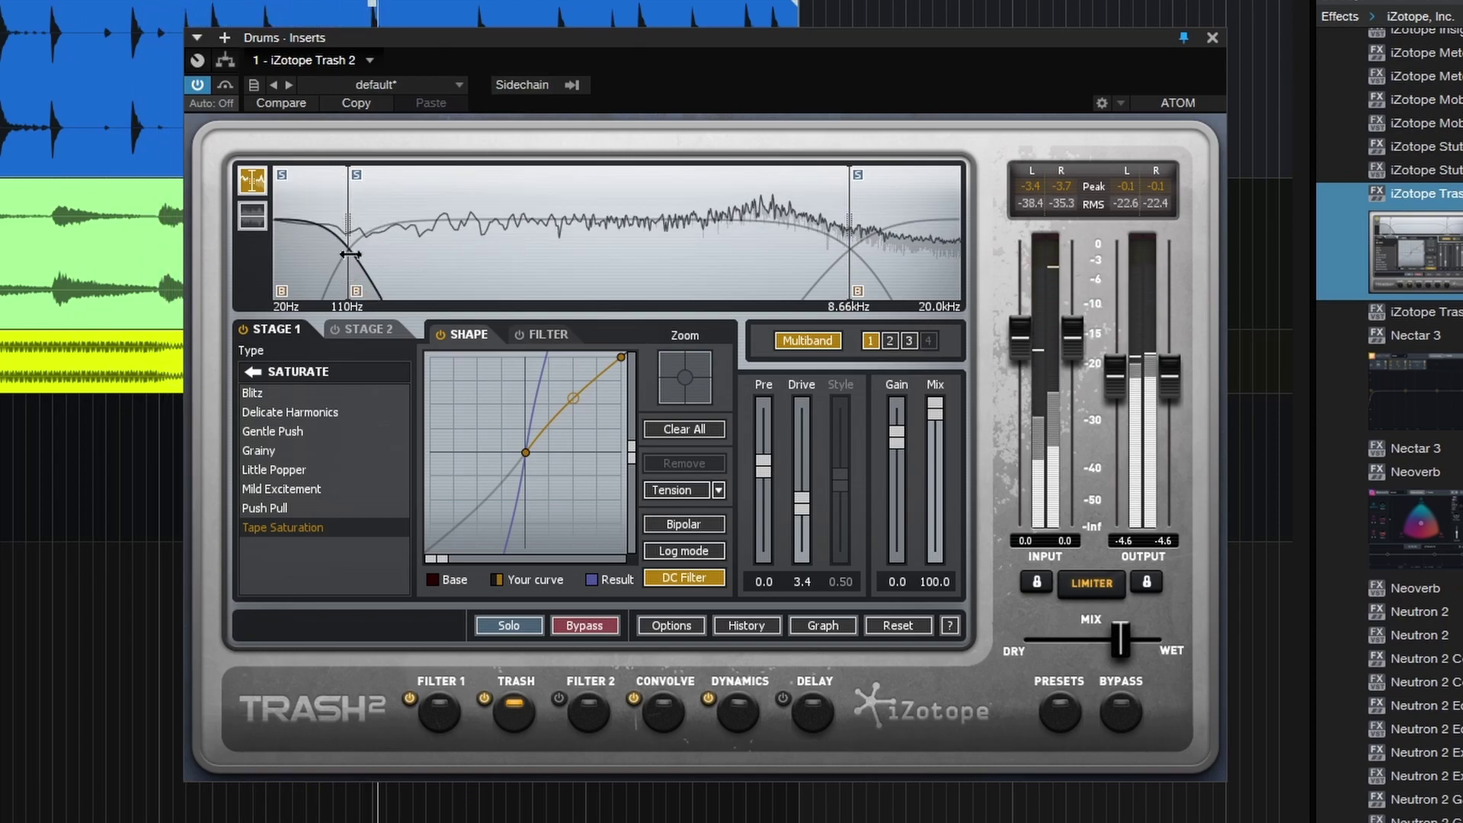
Move the multiband crossovers to 222 Hz and 6.64 kHz.
left_click_drag(351, 253, 403, 183)
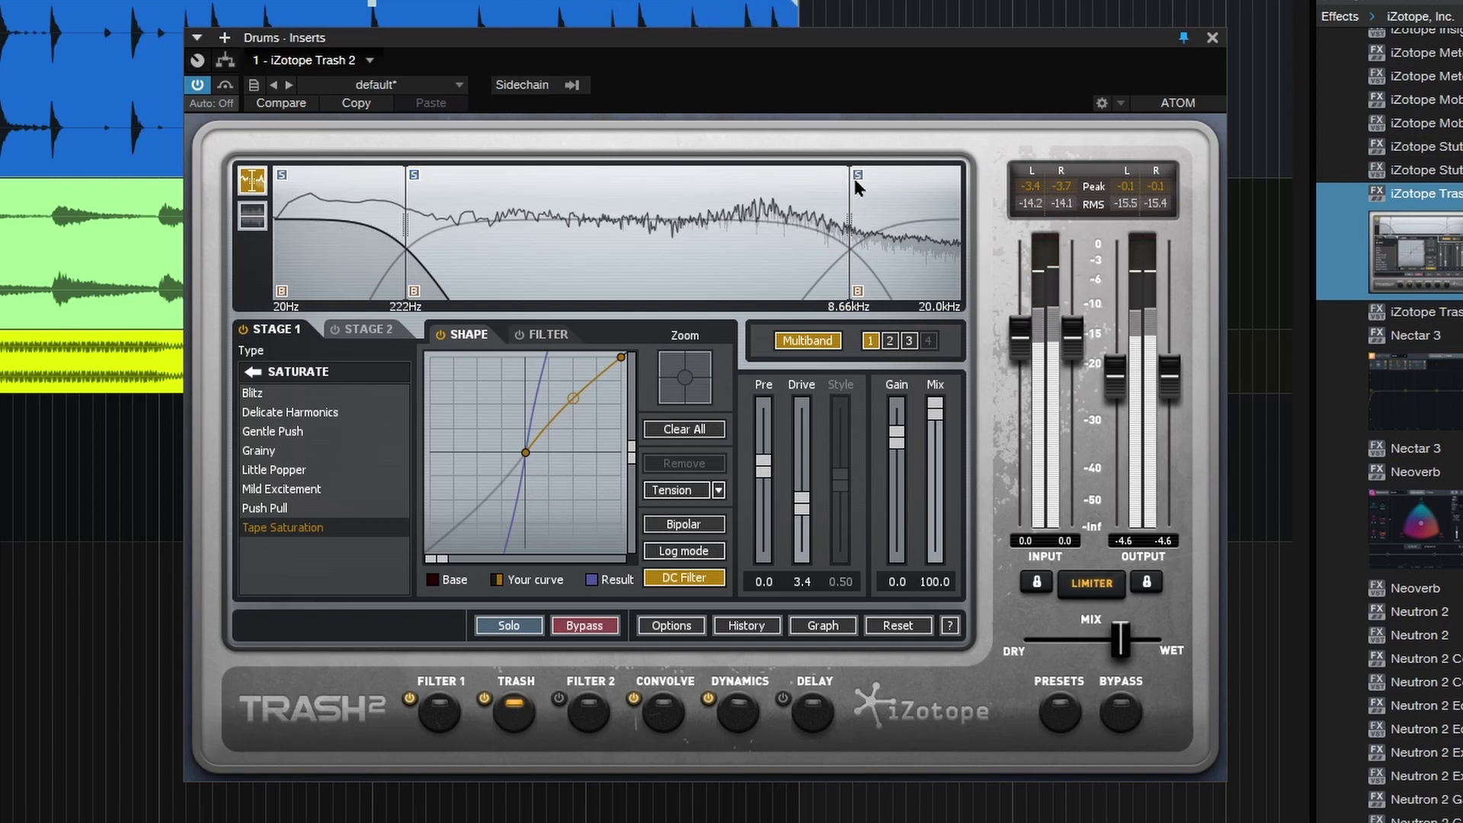
left_click_drag(857, 178, 834, 214)
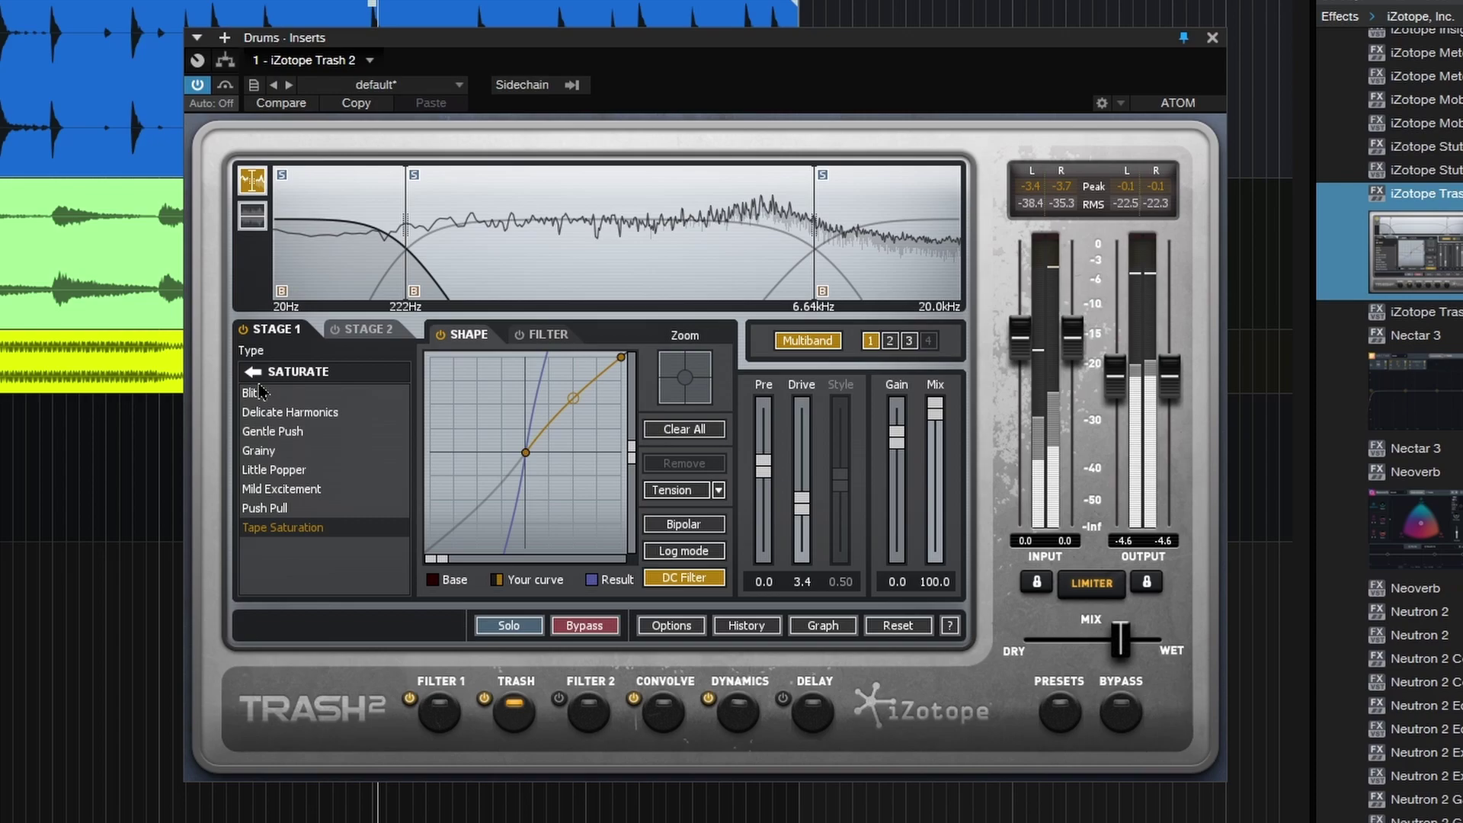
Give Stage 2 the Faulty Transistor distortion type and start playback.
left_click(341, 338)
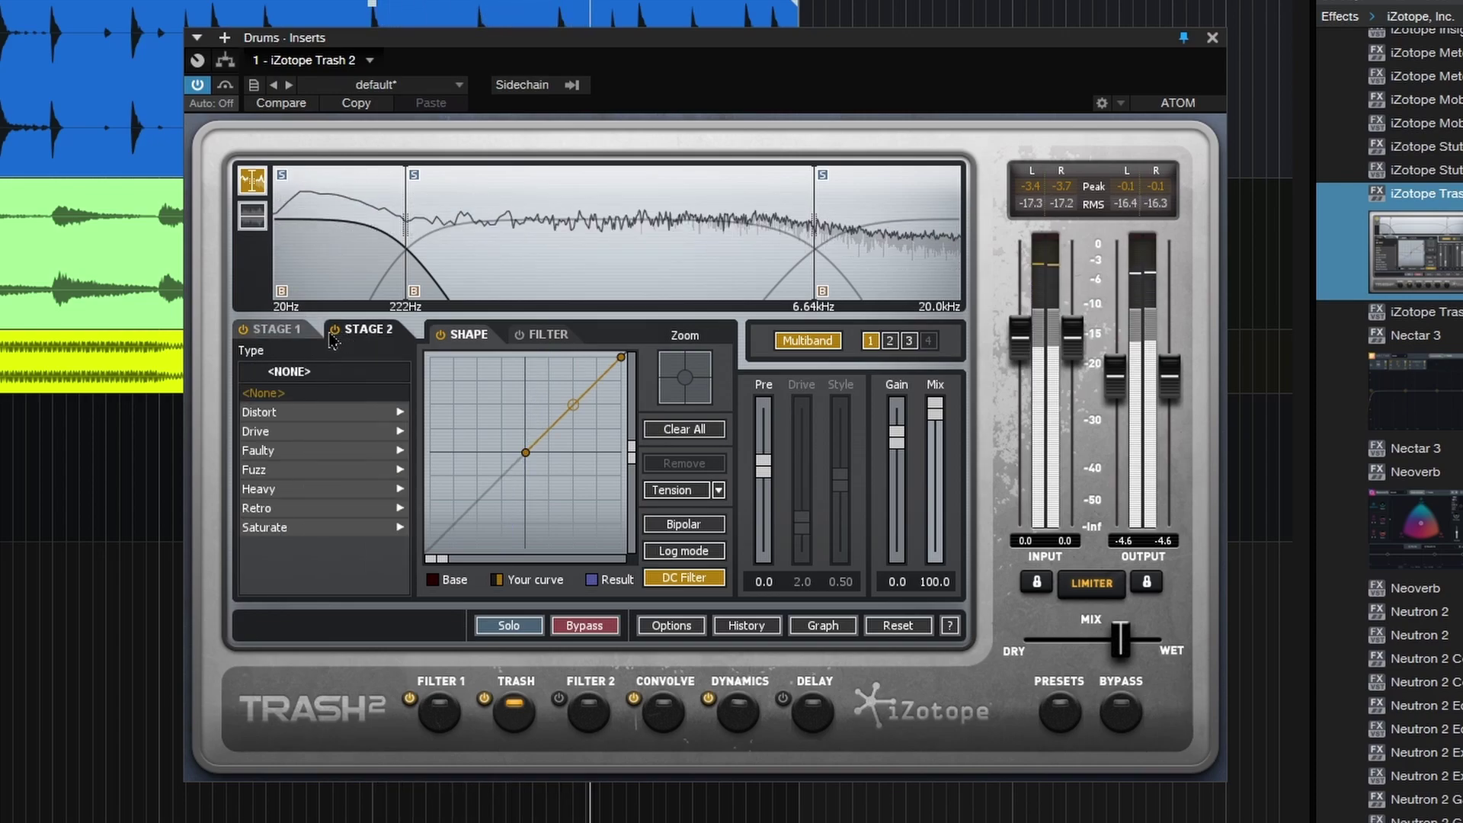
left_click(286, 450)
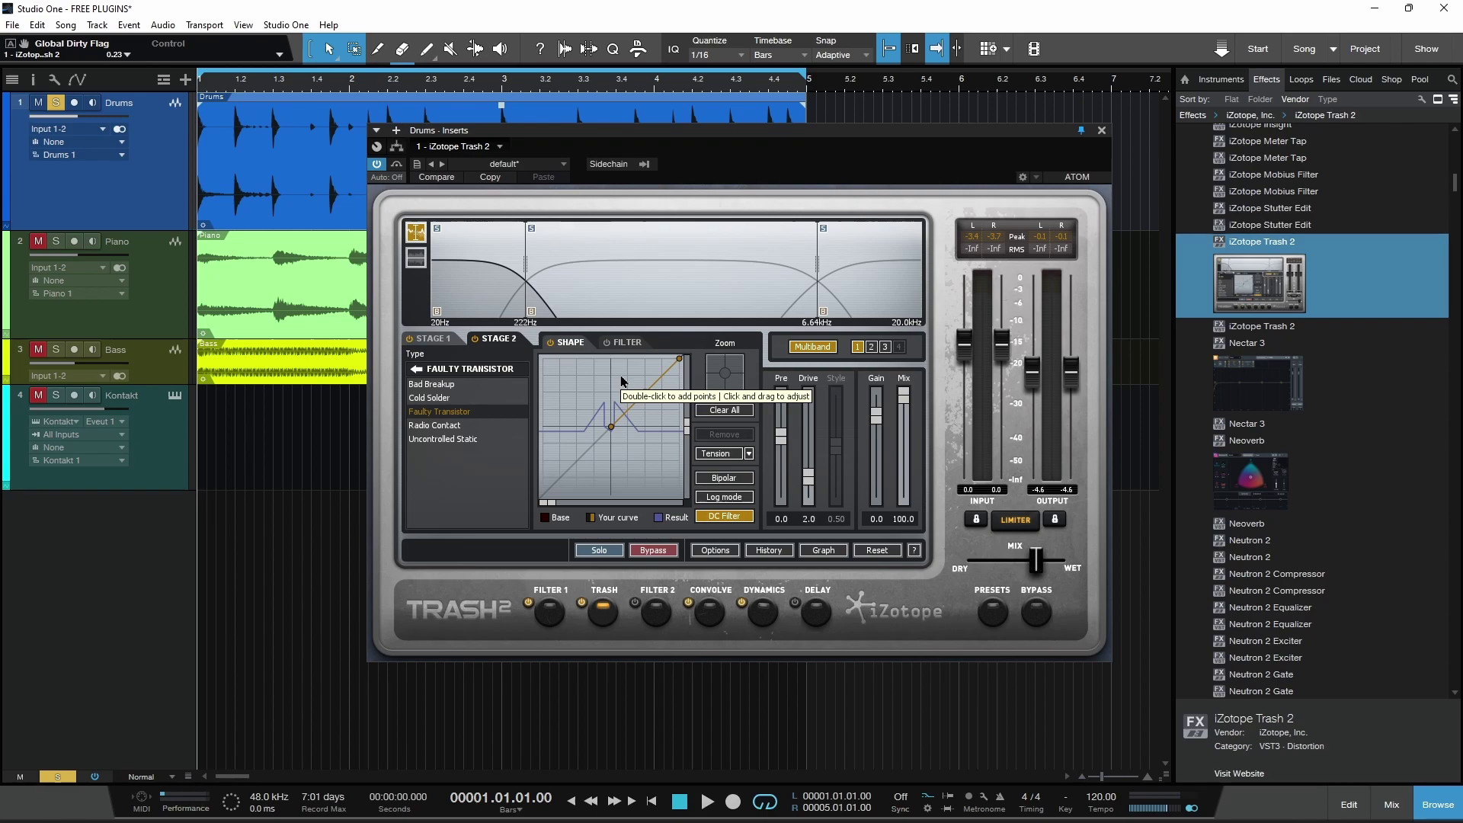
left_click(624, 342)
left_click(574, 343)
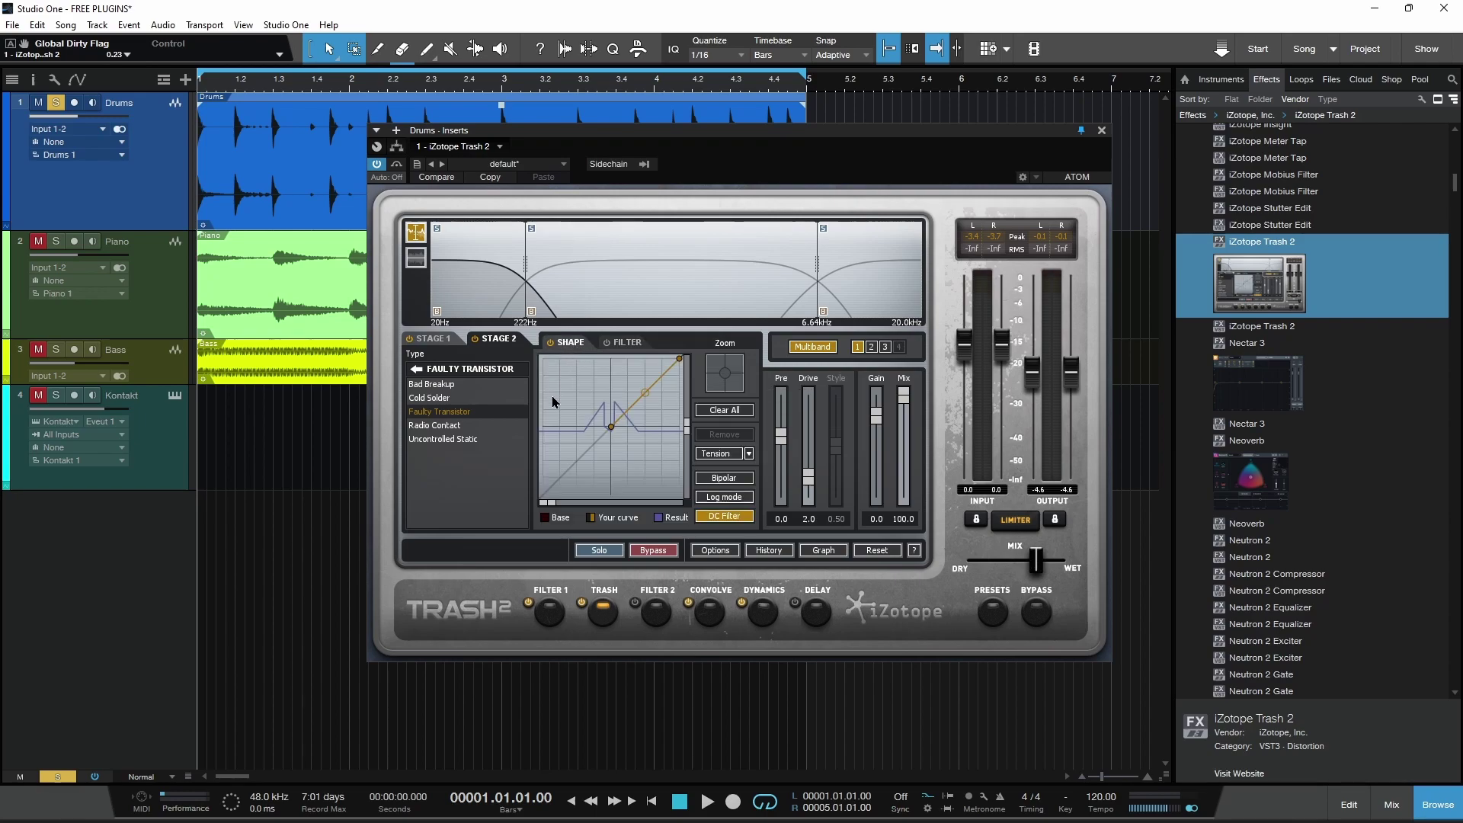
key("space")
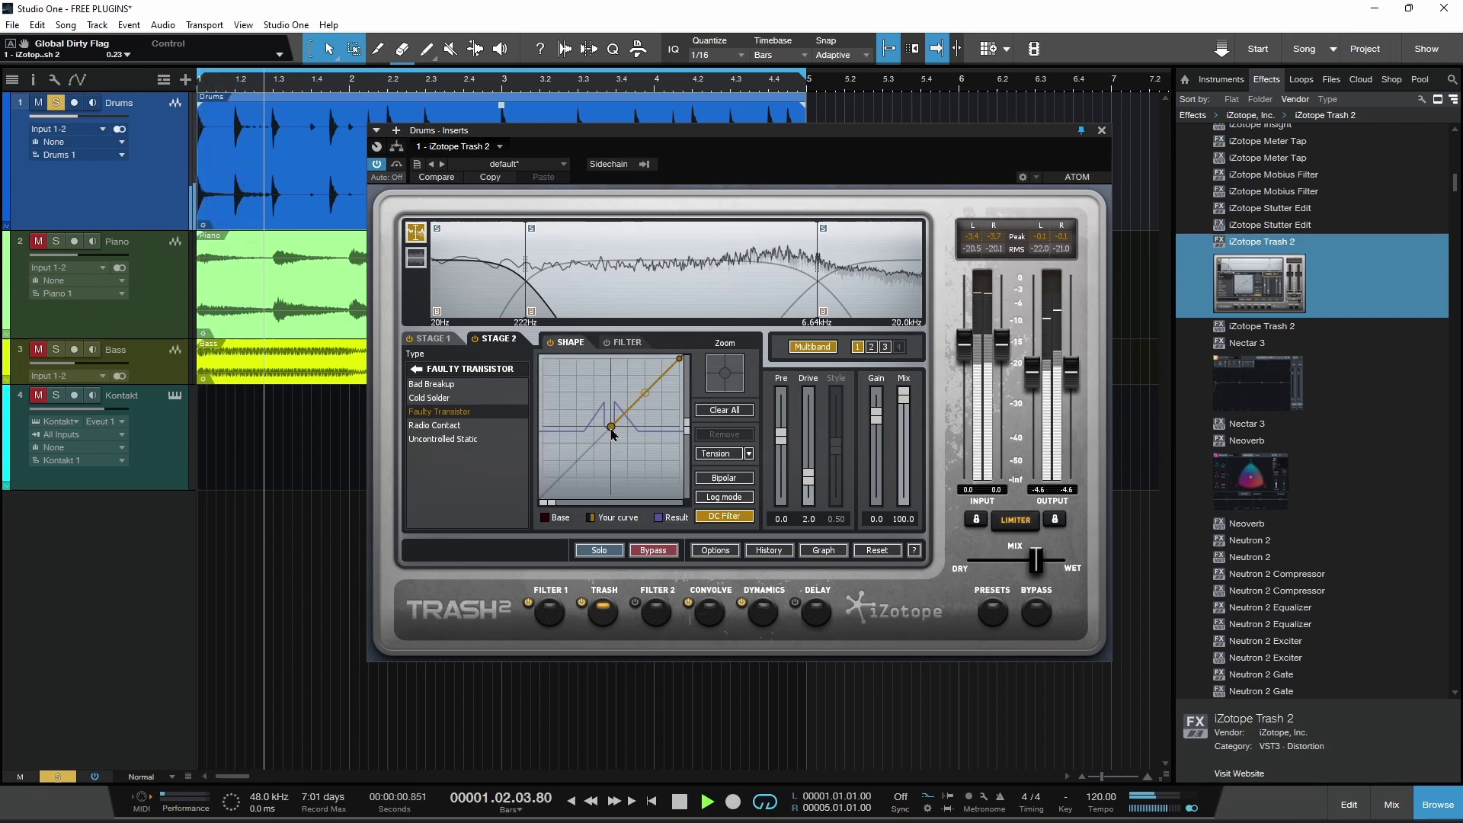
Reshape Stage 1's saturation curve and boost its filter around 613 Hz and 5.19 kHz.
left_click(440, 341)
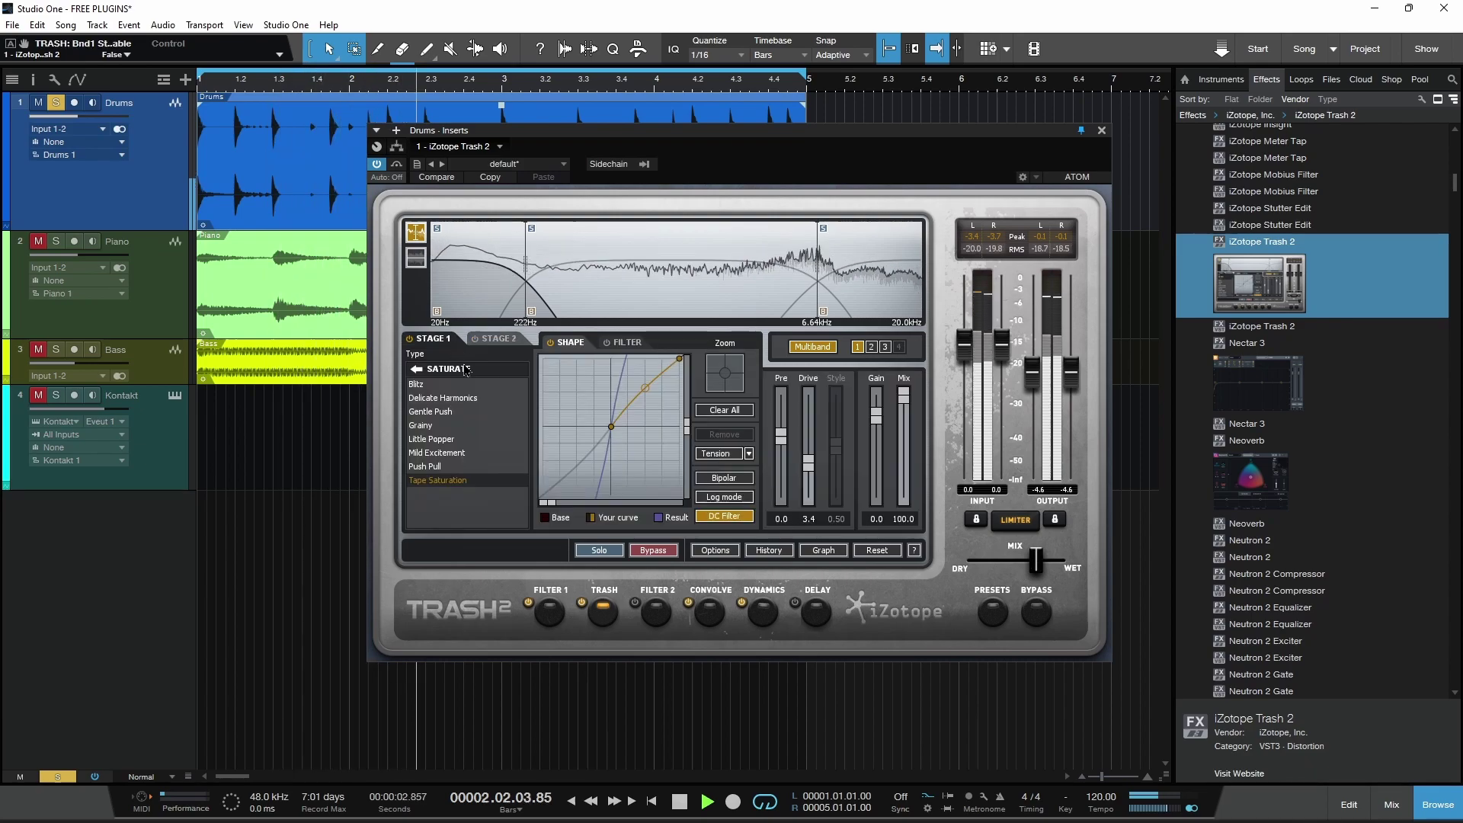
left_click_drag(603, 429, 602, 396)
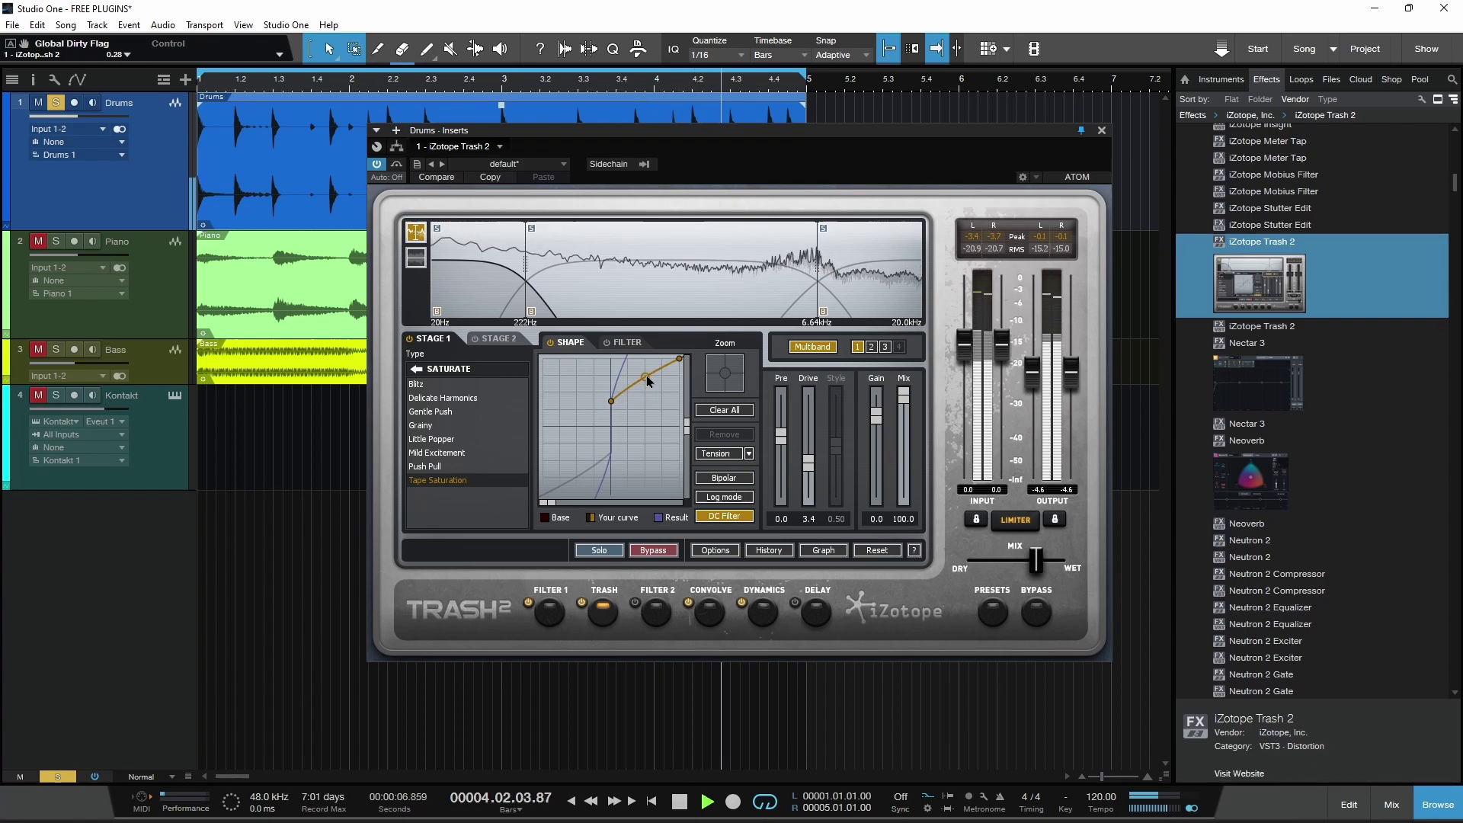
left_click(626, 342)
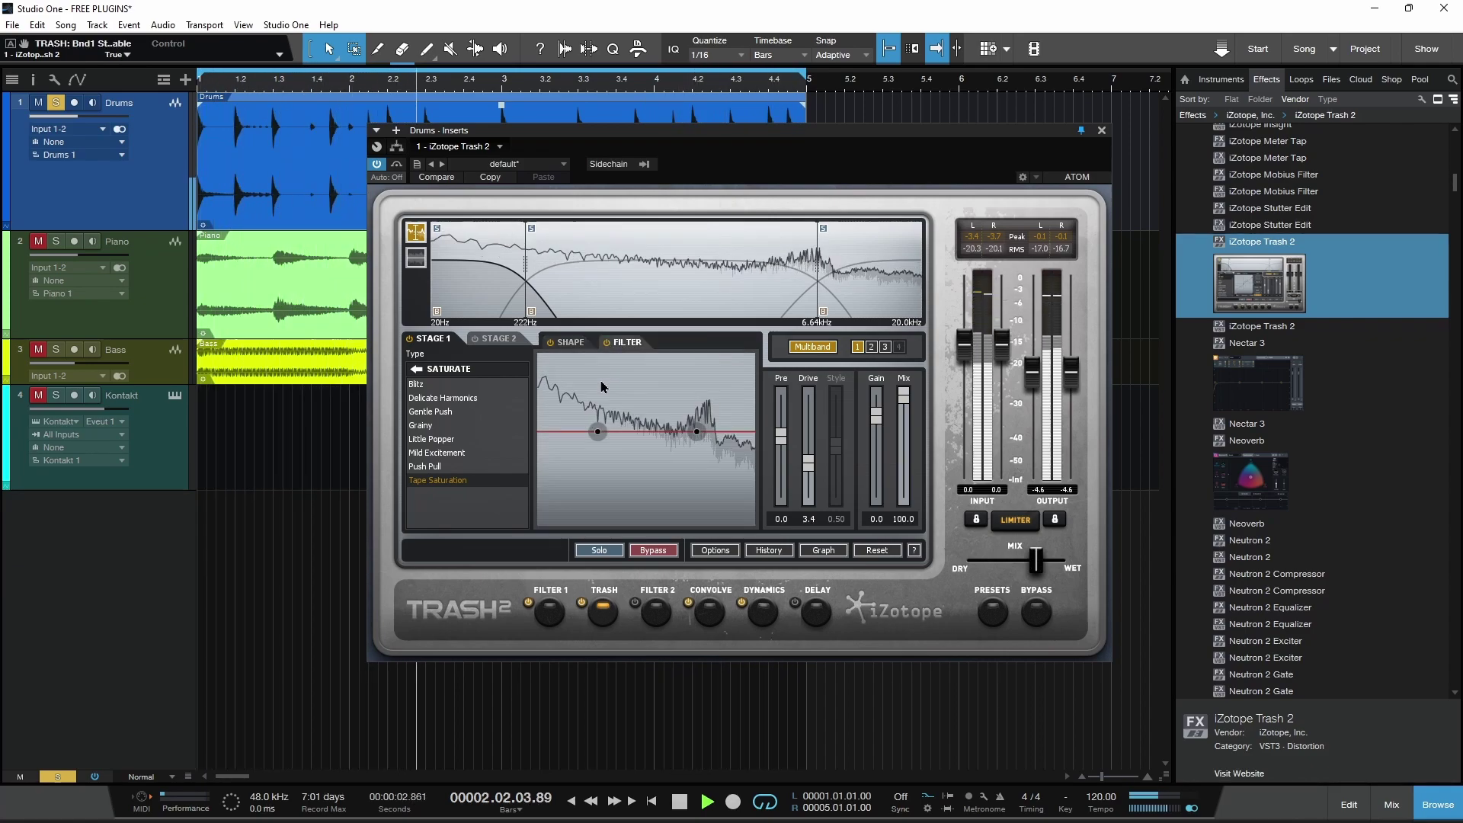
left_click_drag(598, 432, 610, 414)
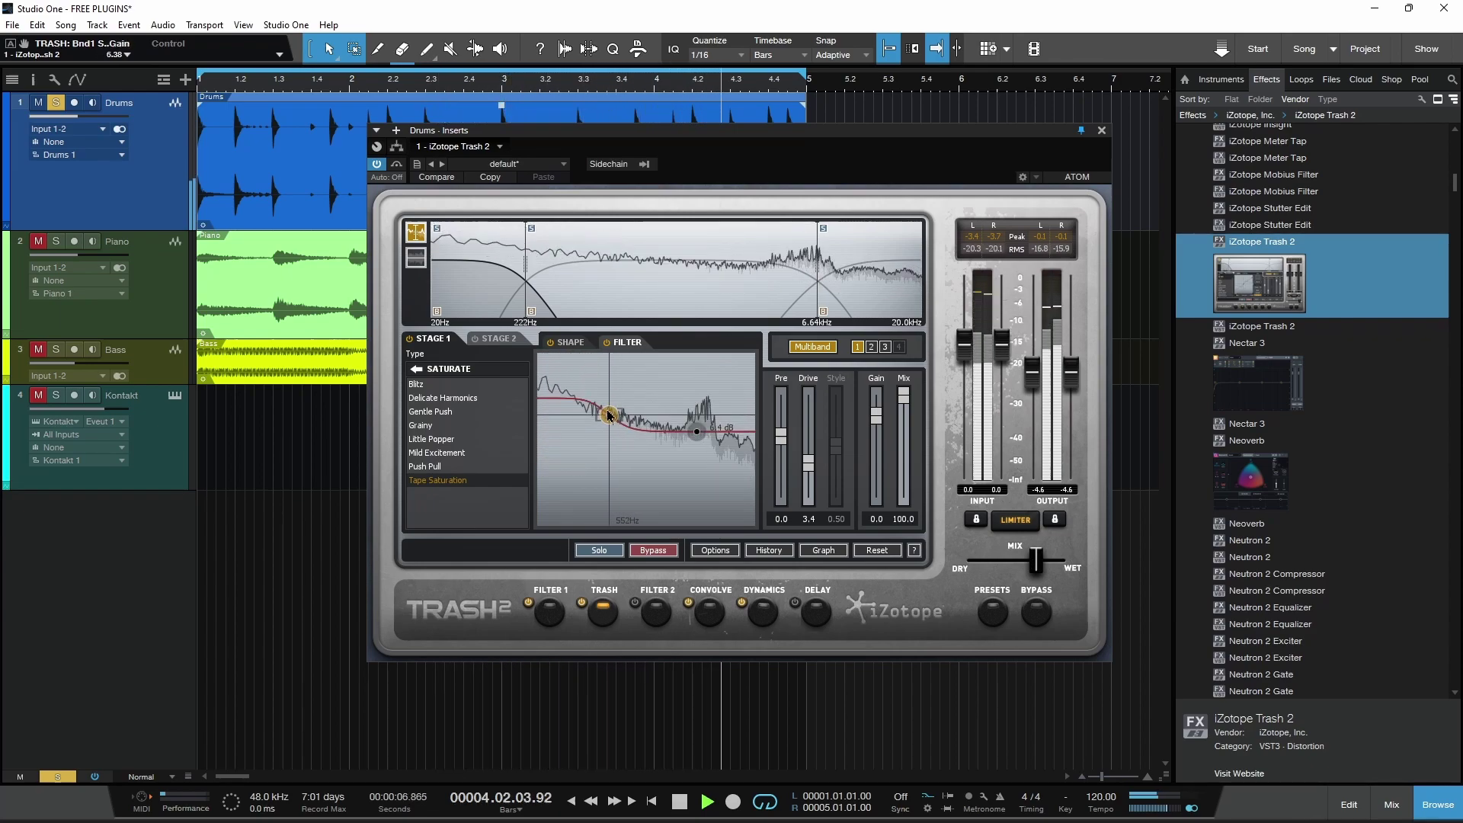
left_click_drag(700, 432, 699, 429)
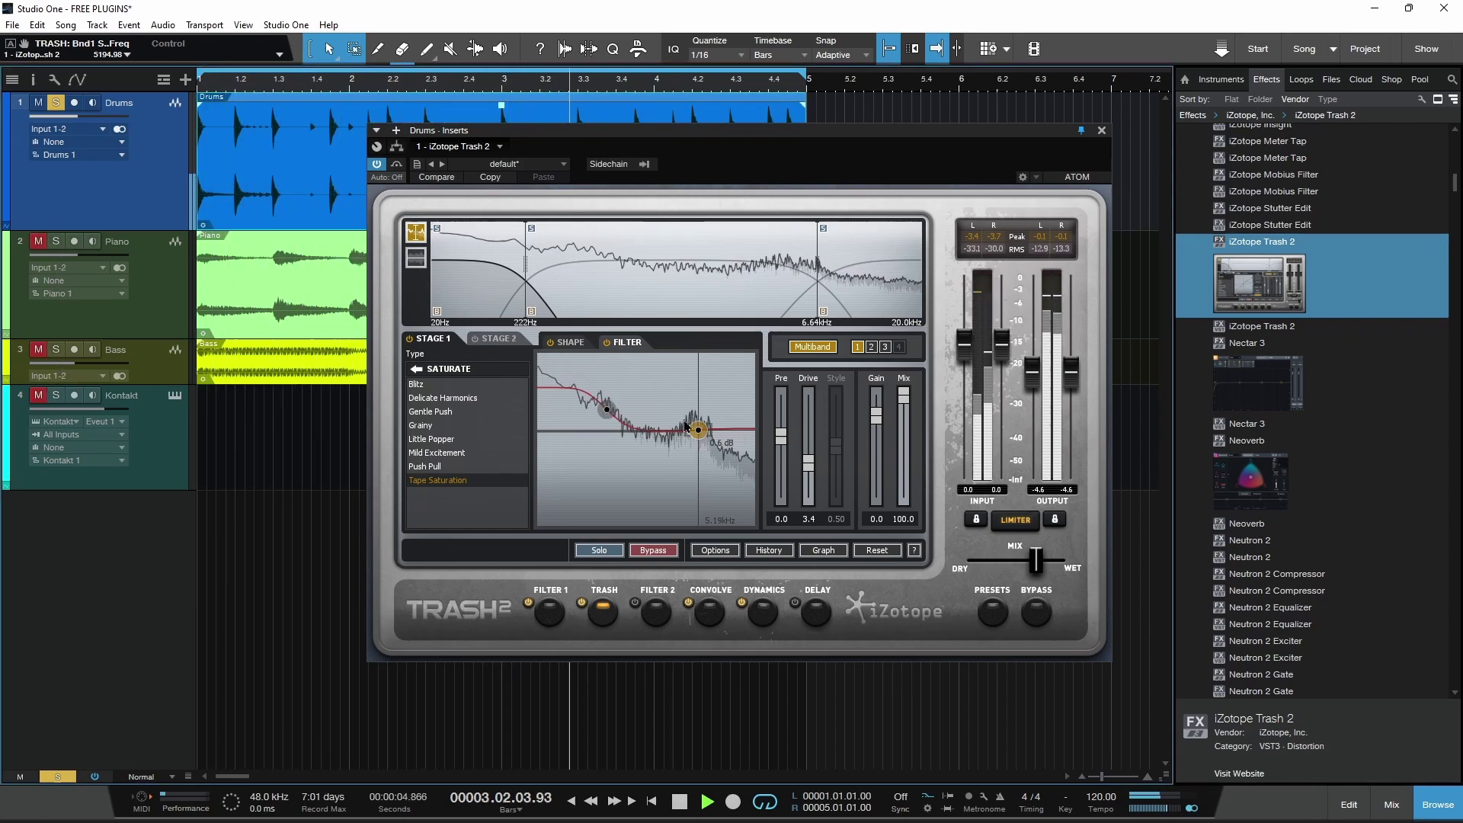
left_click(605, 413)
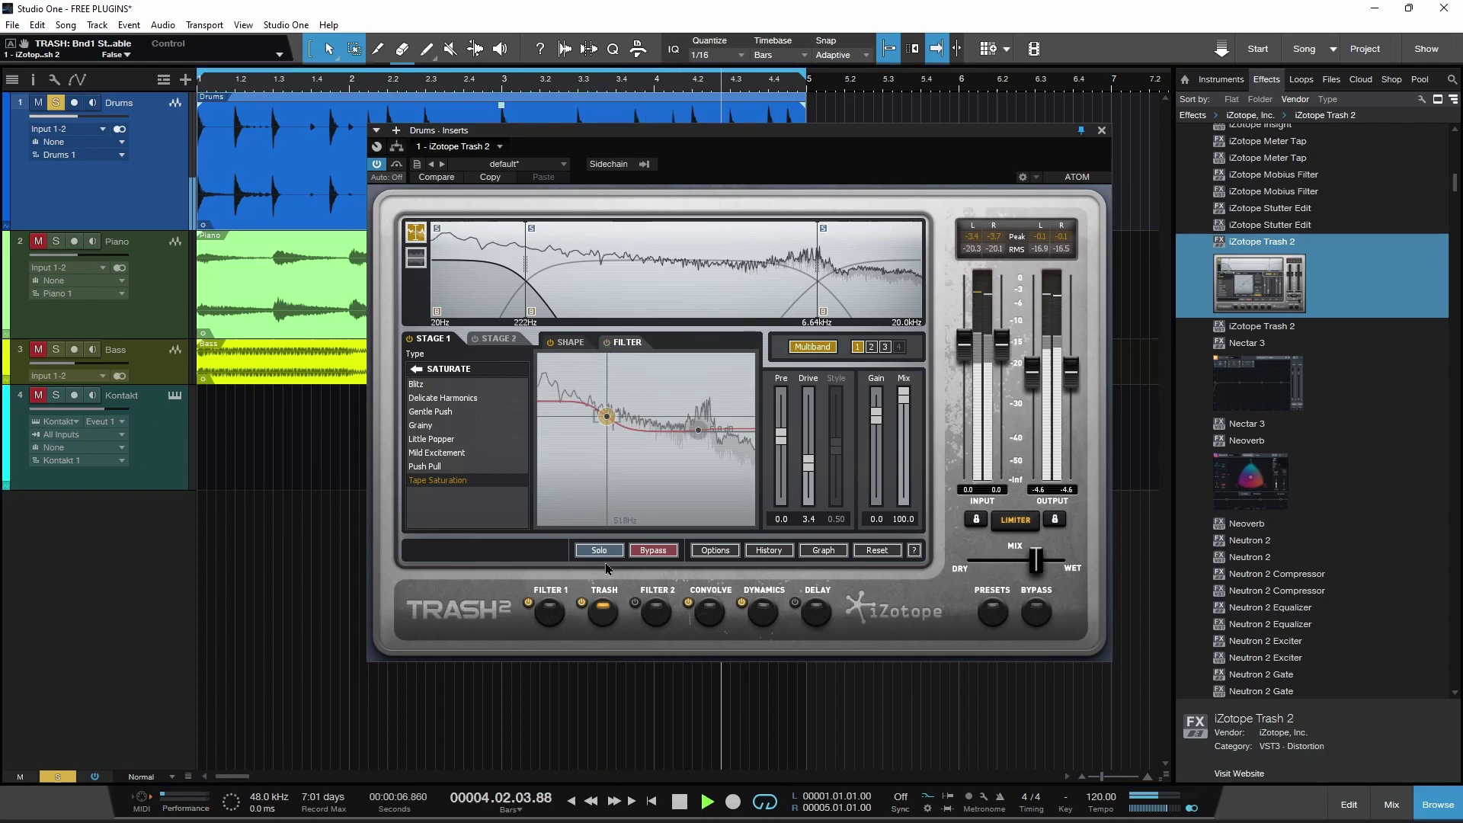
Enable Filter 1's Clean Low Shelf band at about 229 Hz, -2.3 dB.
left_click(550, 611)
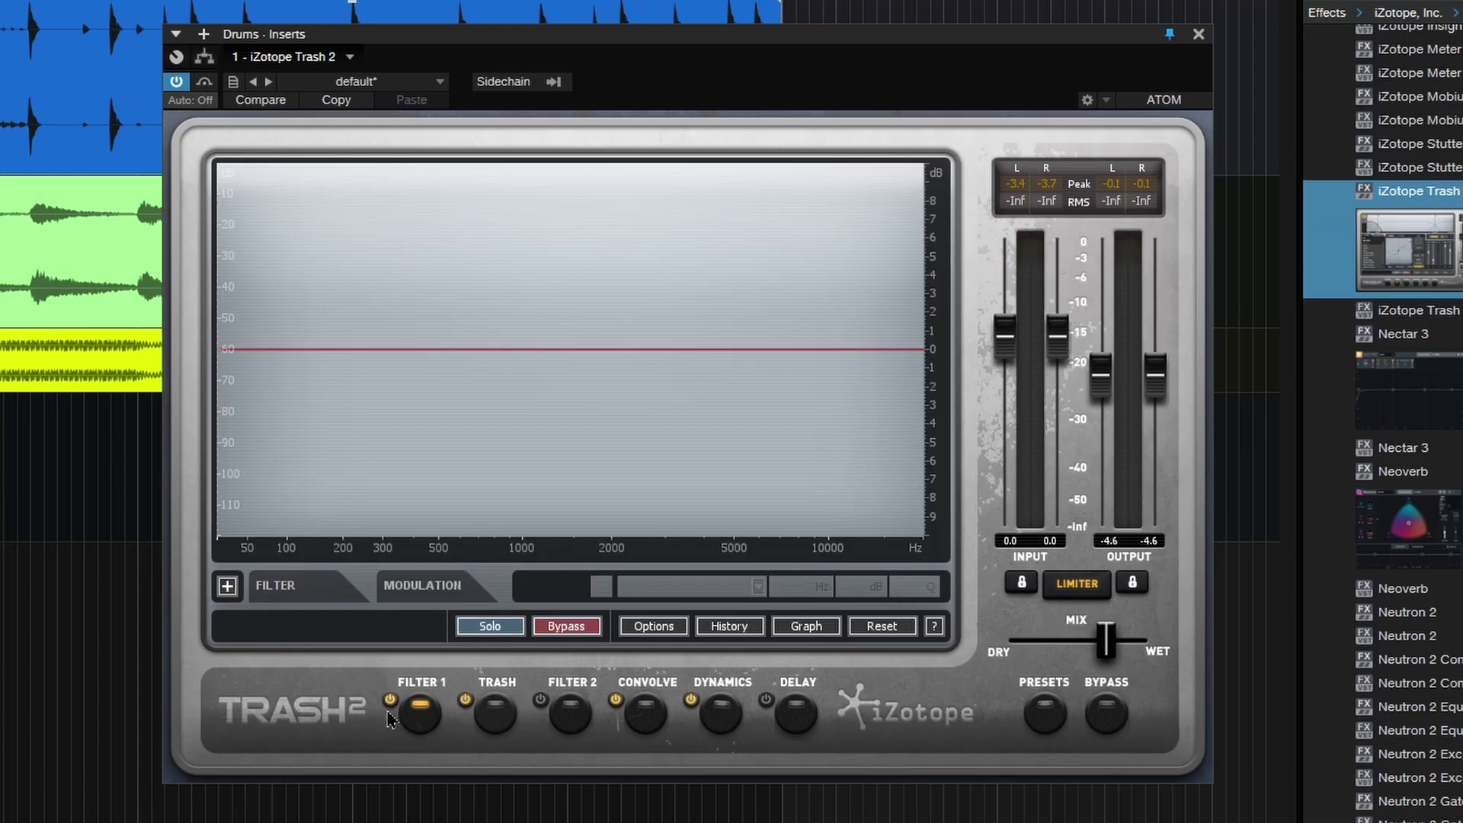
left_click(228, 586)
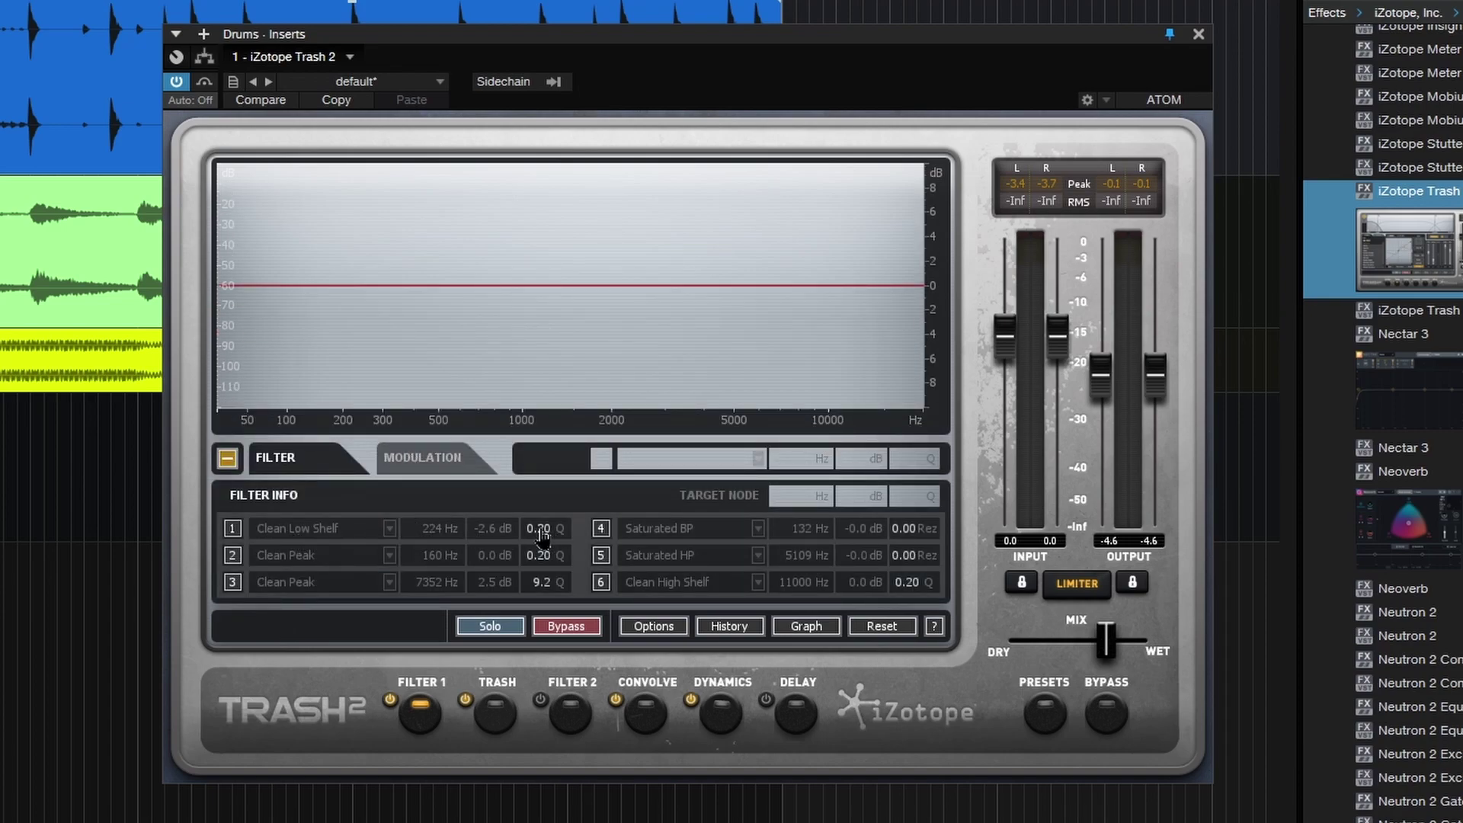
left_click(232, 528)
left_click_drag(354, 319, 359, 323)
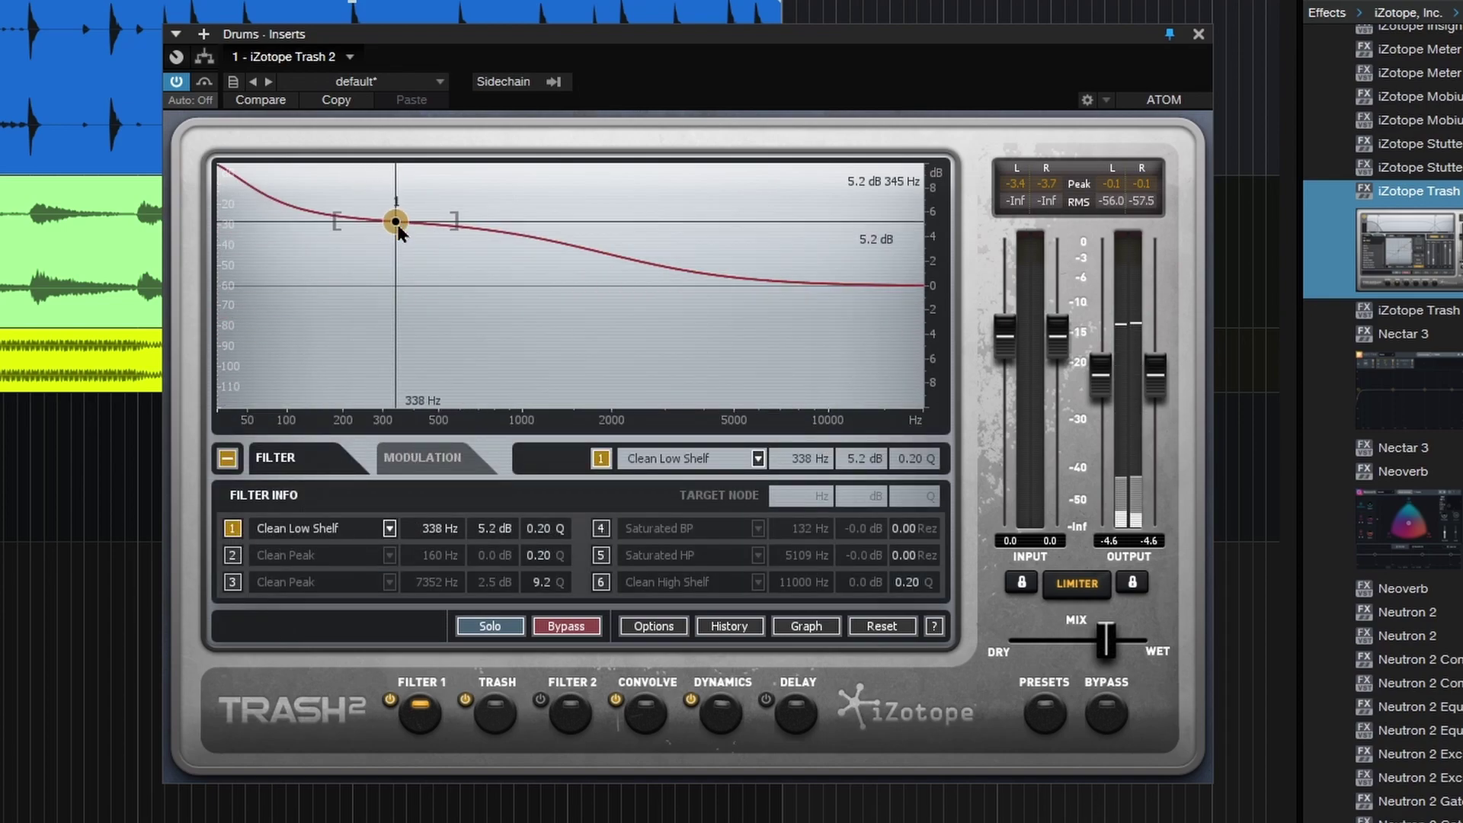
left_click(228, 457)
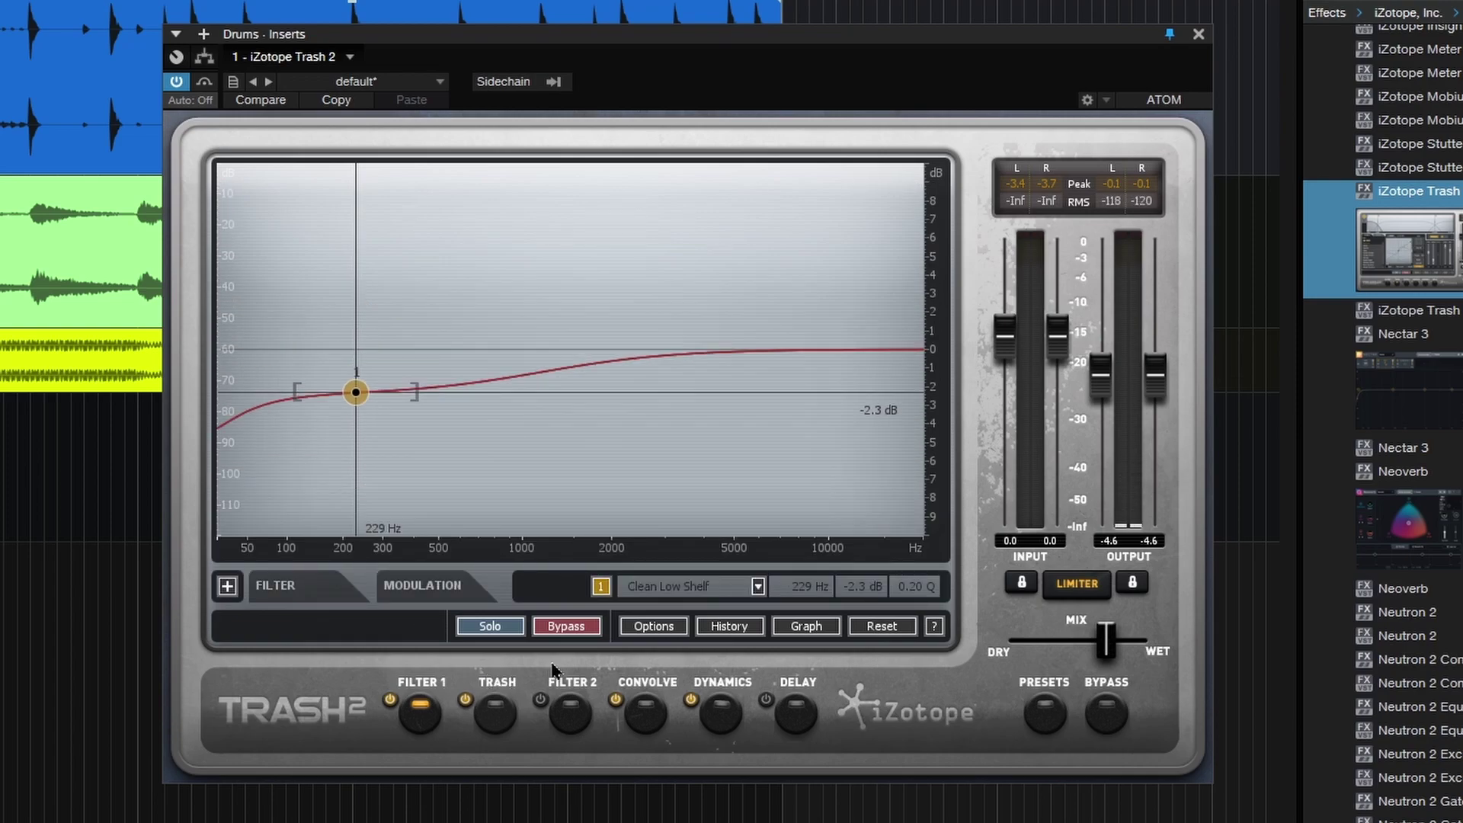
left_click(499, 715)
left_click(572, 717)
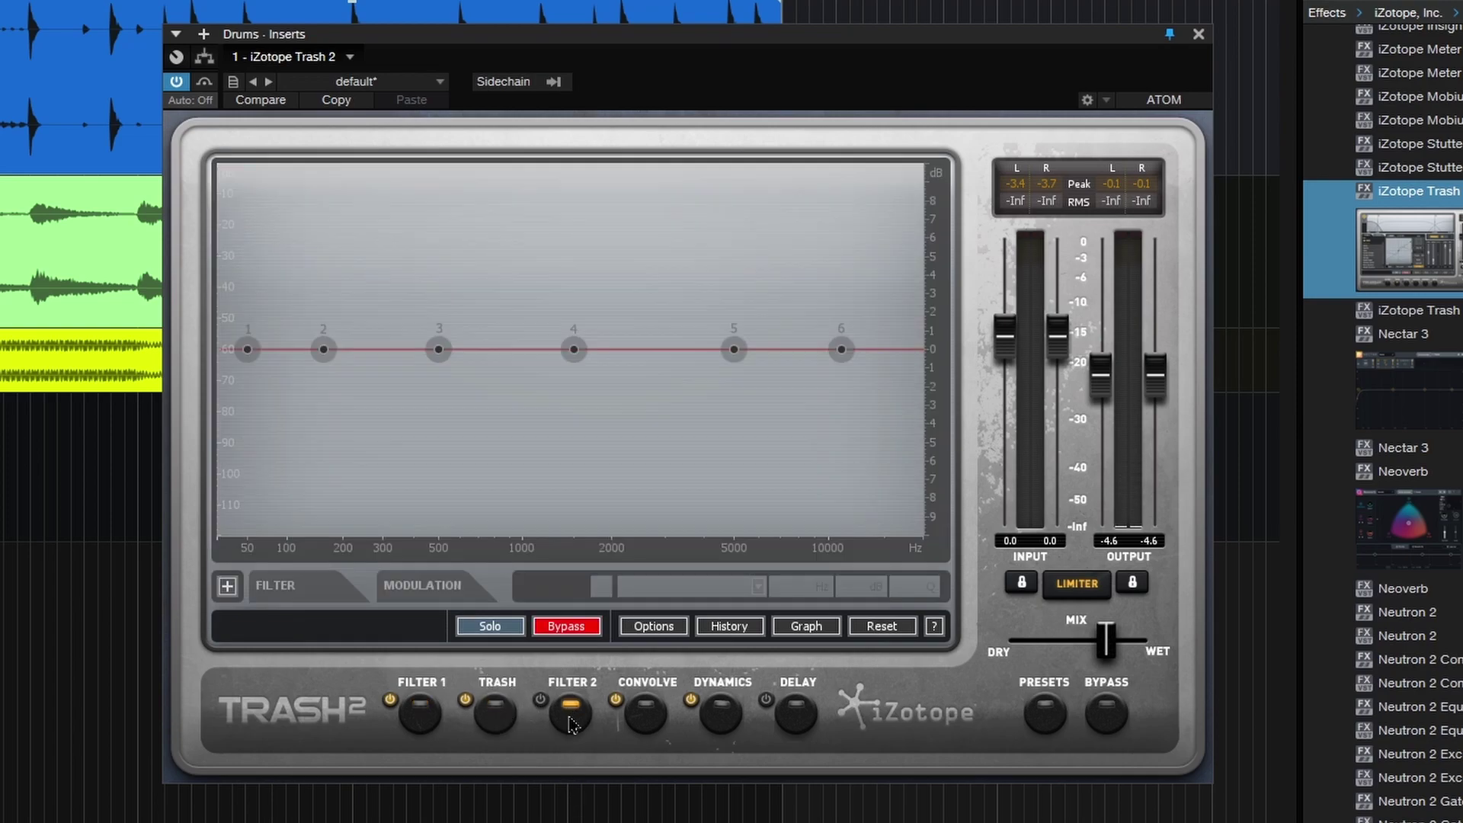
In Convolve, try the Whisper impulse with a ribbon mic and adjusted mix.
left_click(646, 718)
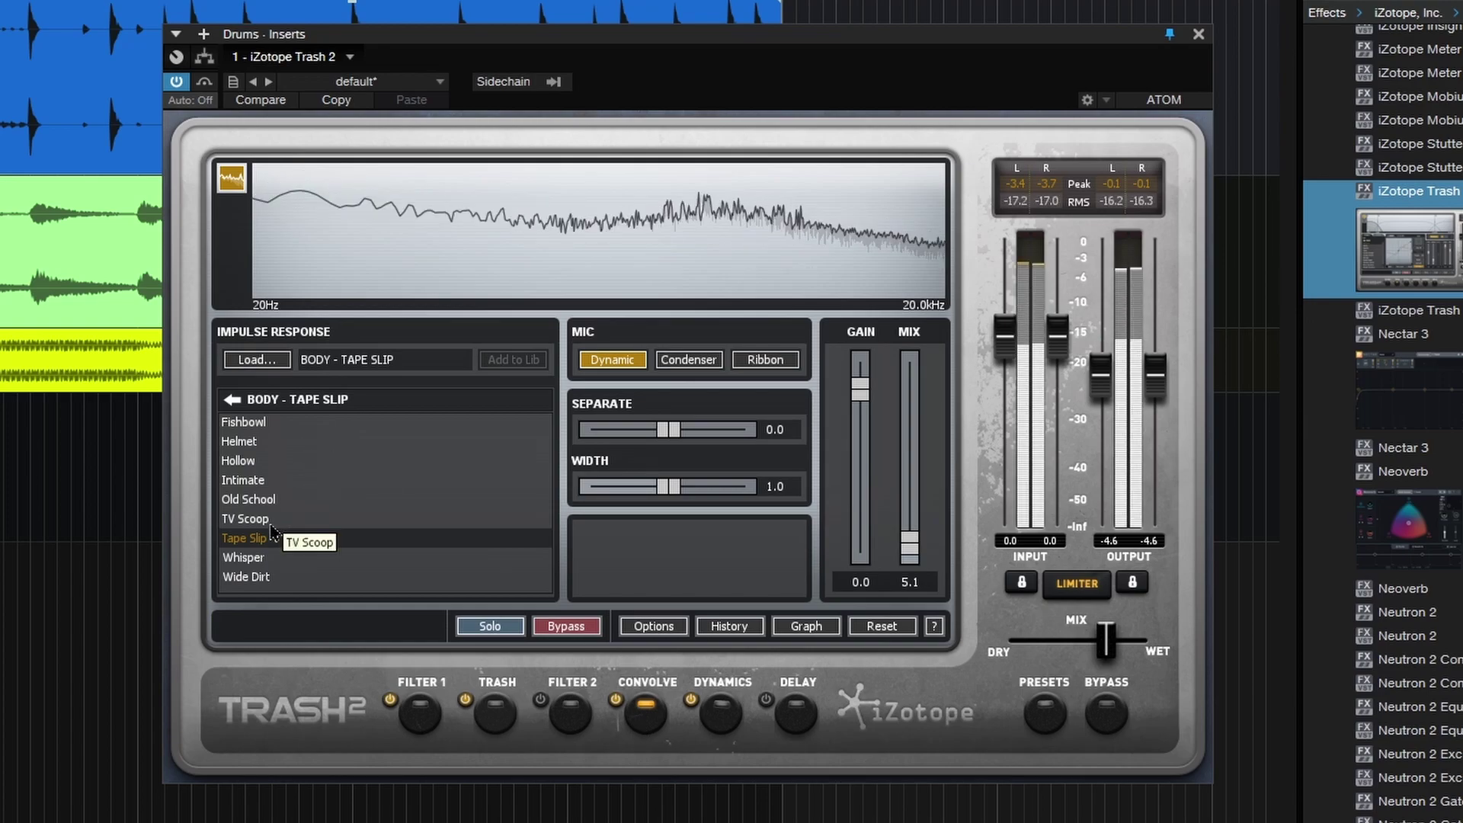
left_click_drag(910, 546, 925, 420)
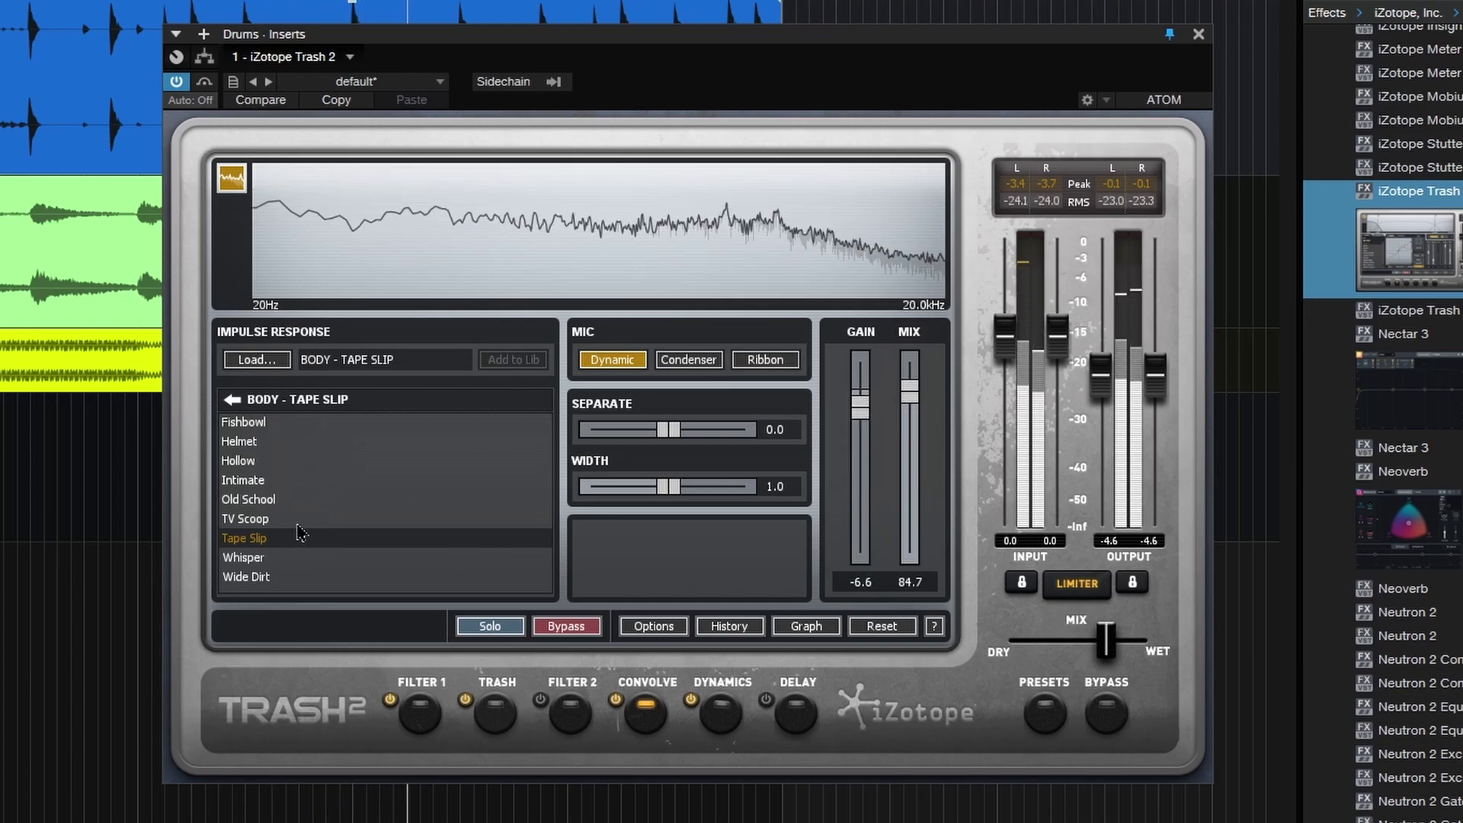
left_click(244, 558)
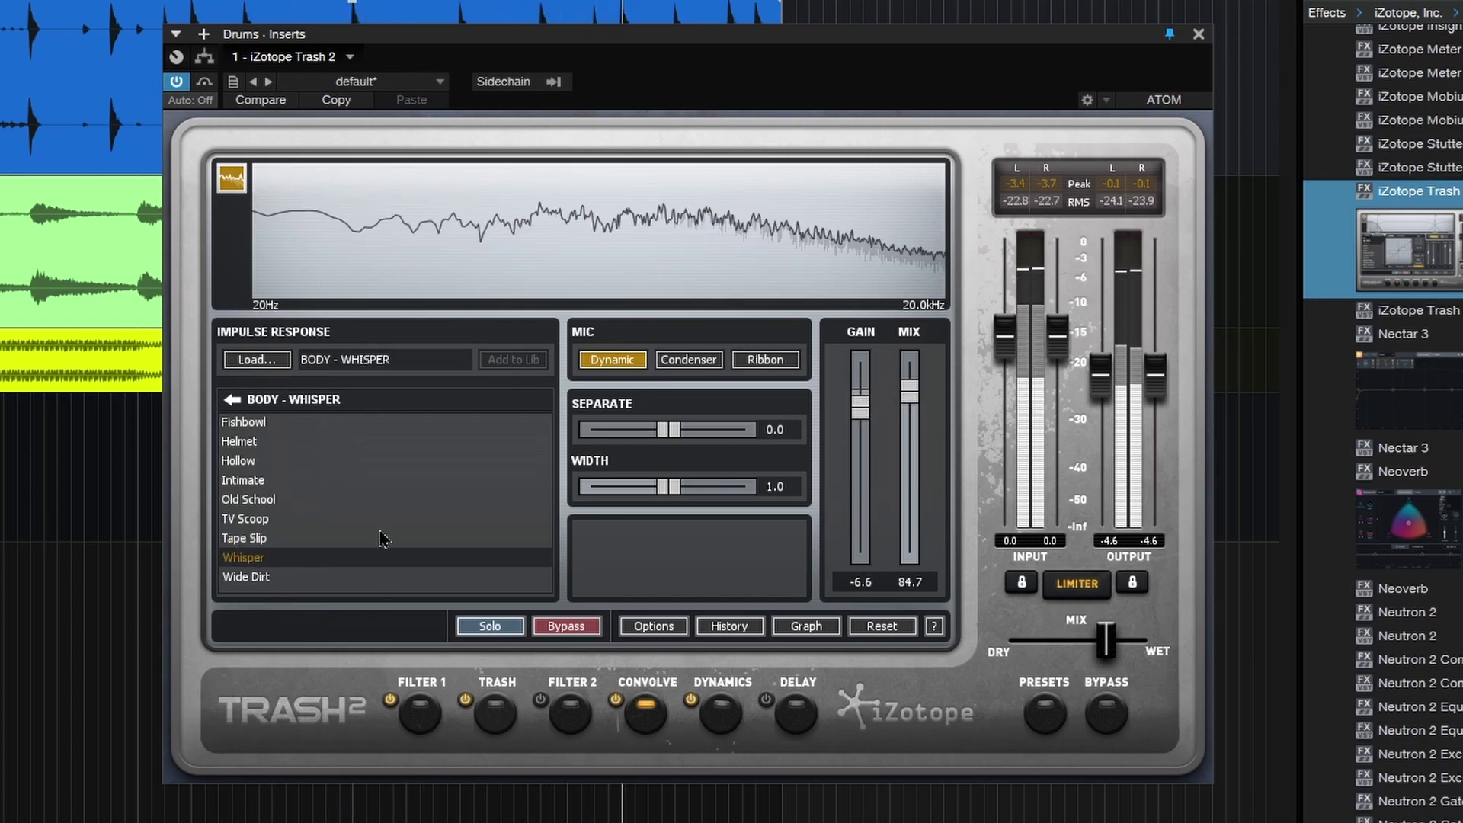
mouse_move(668, 487)
left_mouse_down()
mouse_move(632, 489)
mouse_move(668, 487)
left_mouse_up()
left_click(763, 360)
left_click_drag(910, 394, 910, 500)
Try Helmet, settle on Old School body with mix near 39, then switch convolution off.
left_click(239, 441)
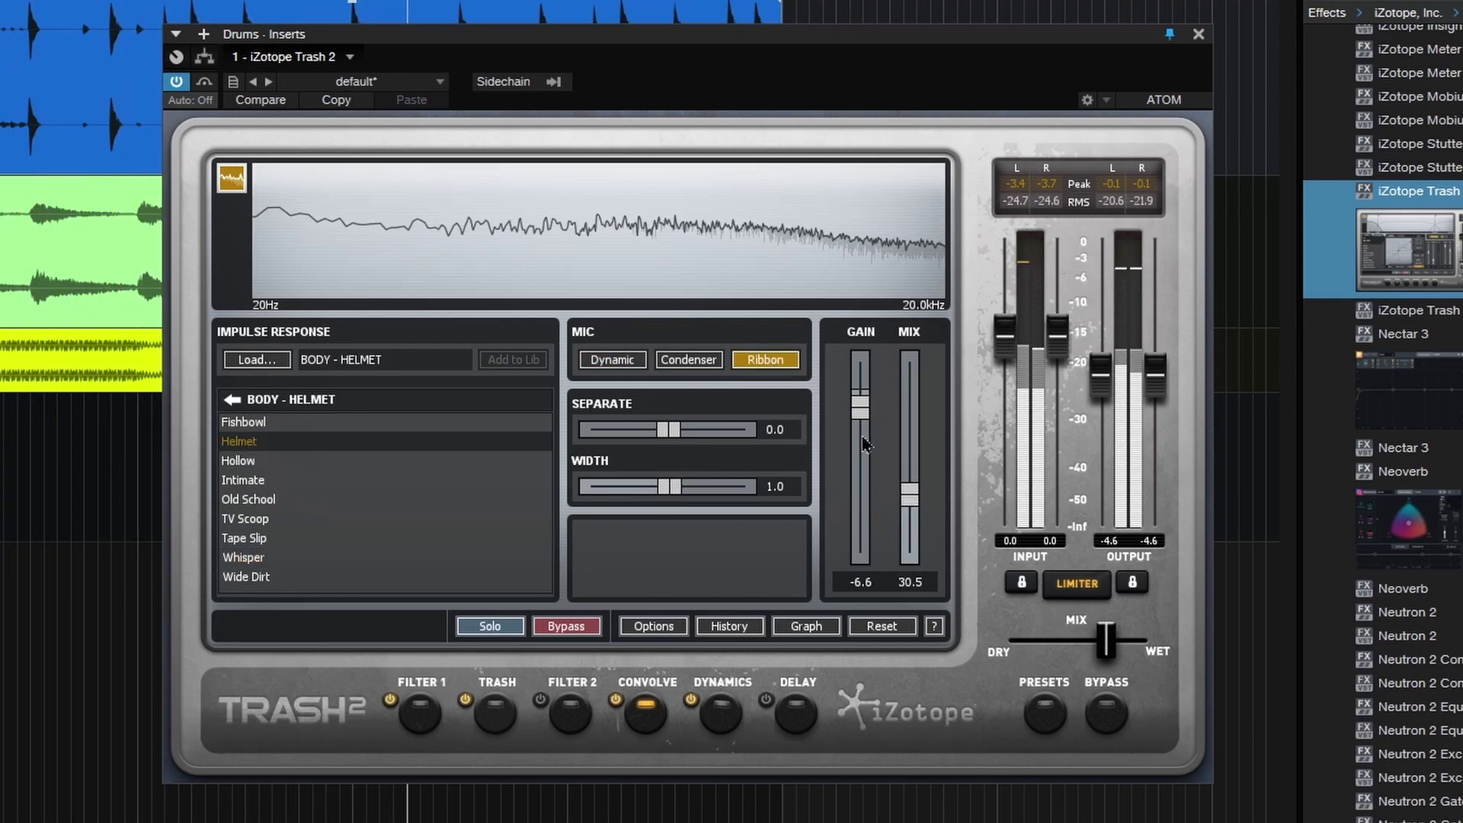
left_click_drag(911, 478, 911, 460)
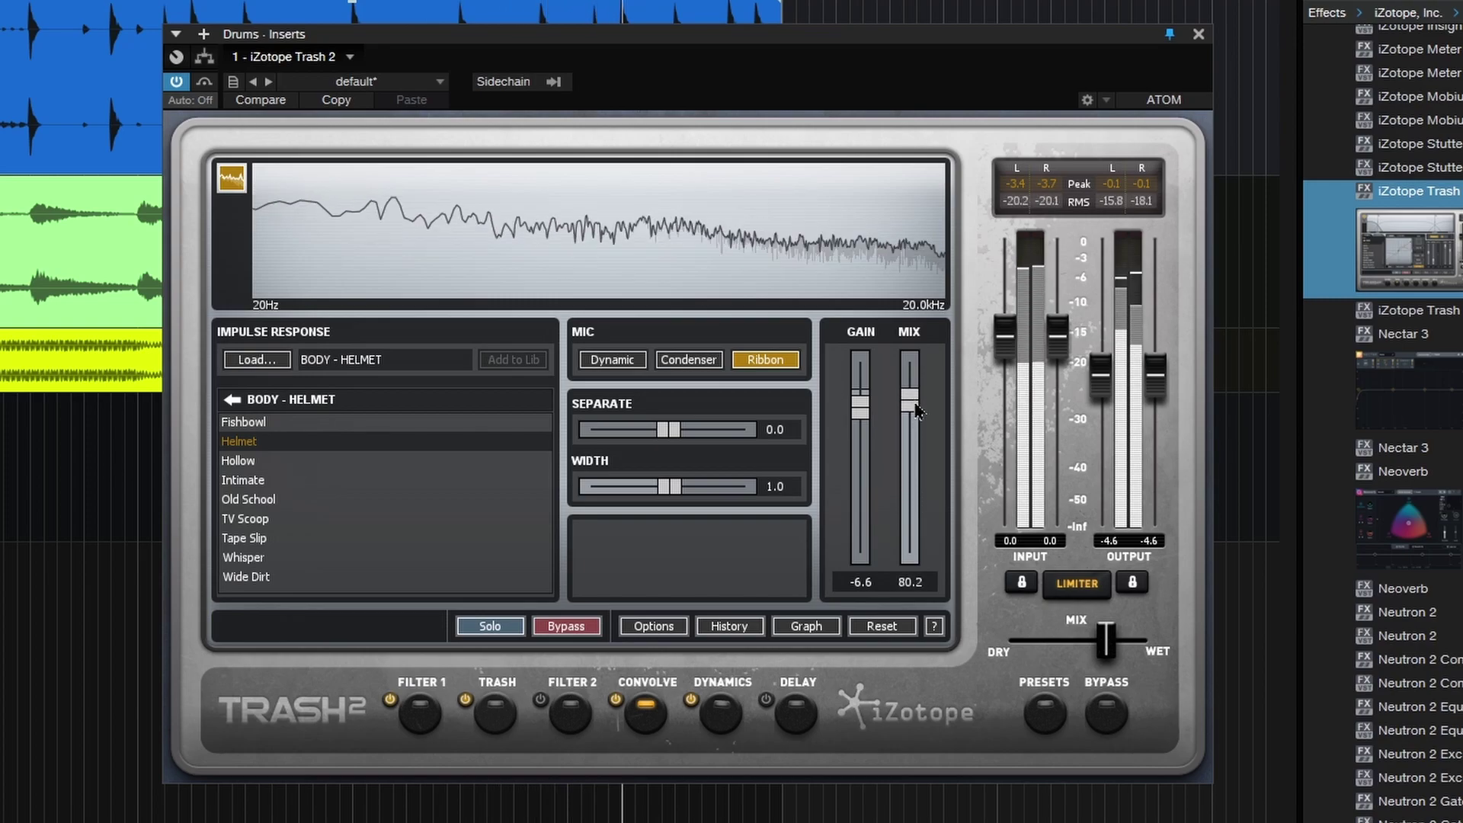
left_click_drag(915, 409, 909, 486)
left_click(247, 500)
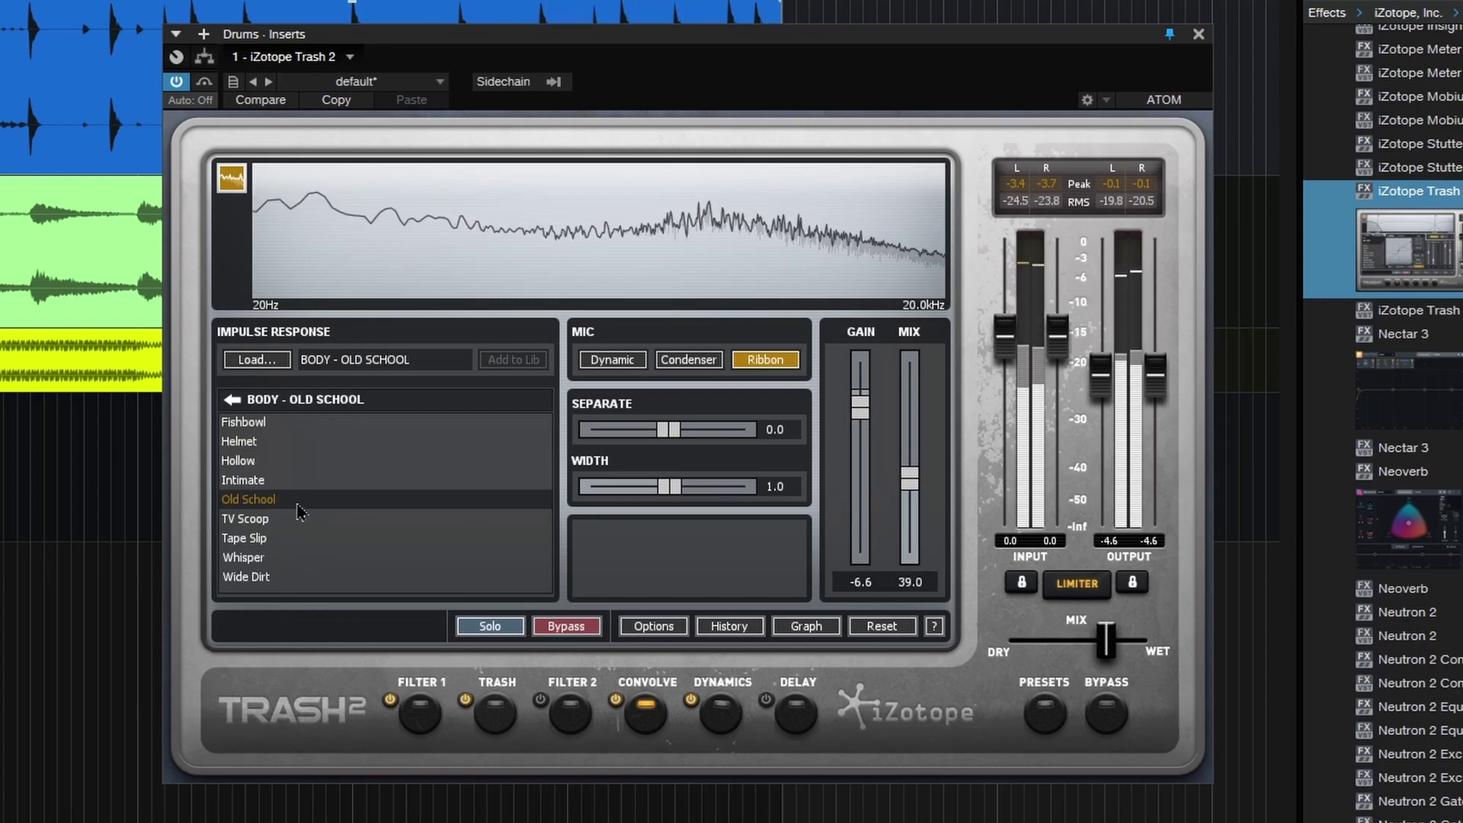
left_click(617, 702)
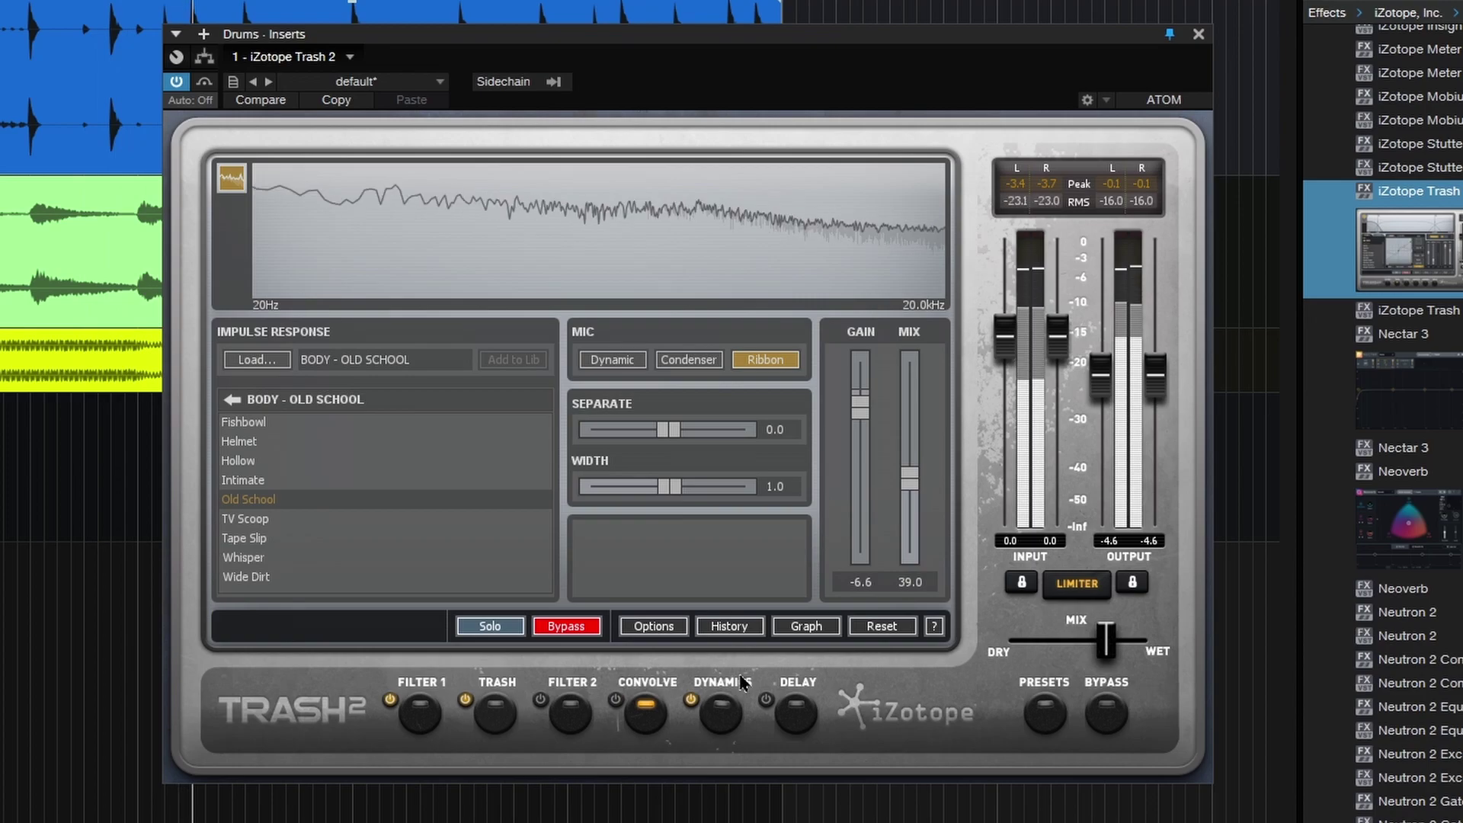
Check the Dynamics and Delay modules, switch Delay off and bypass the whole effect.
left_click(725, 718)
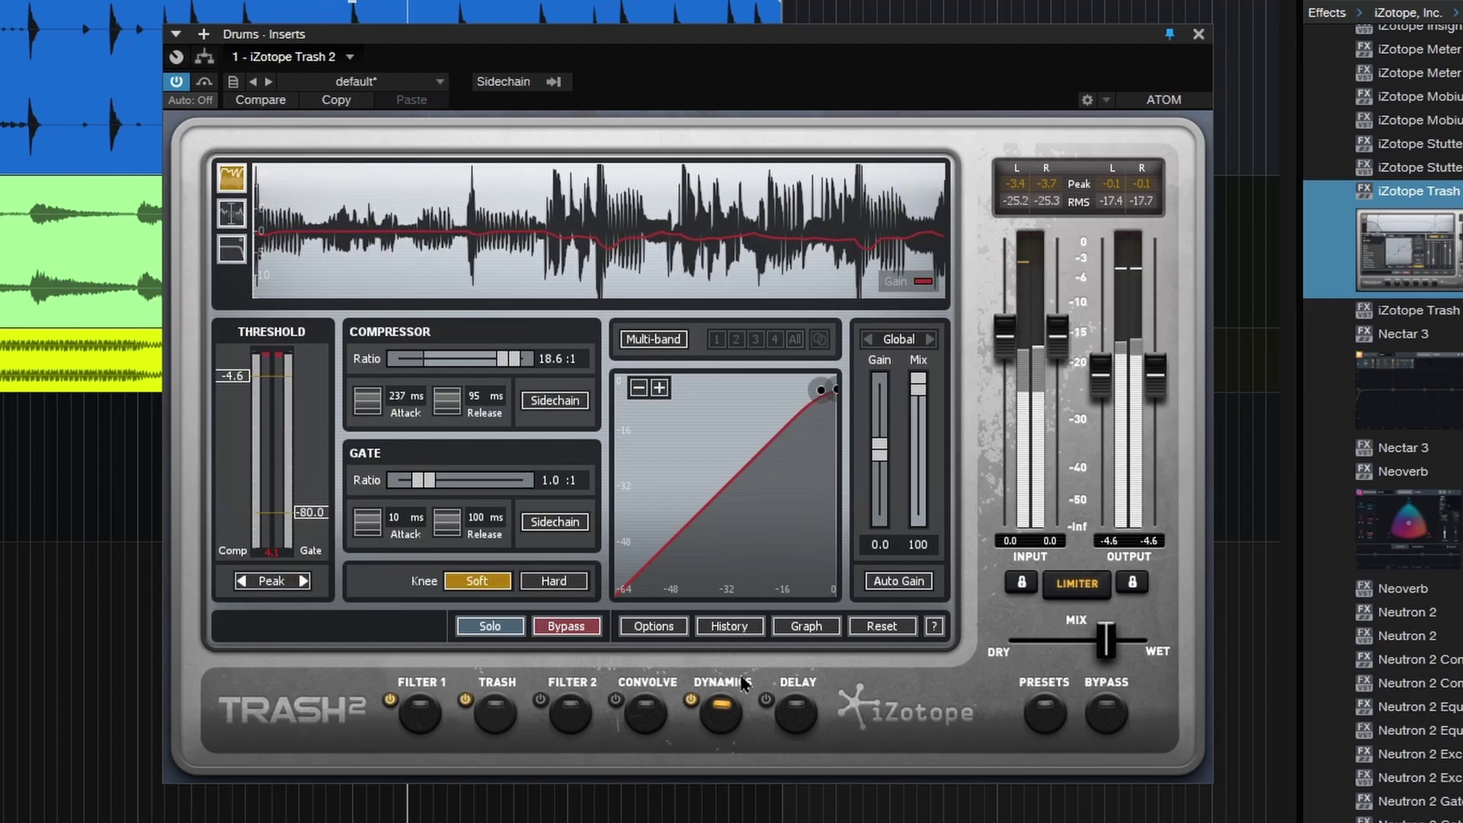
left_click(796, 715)
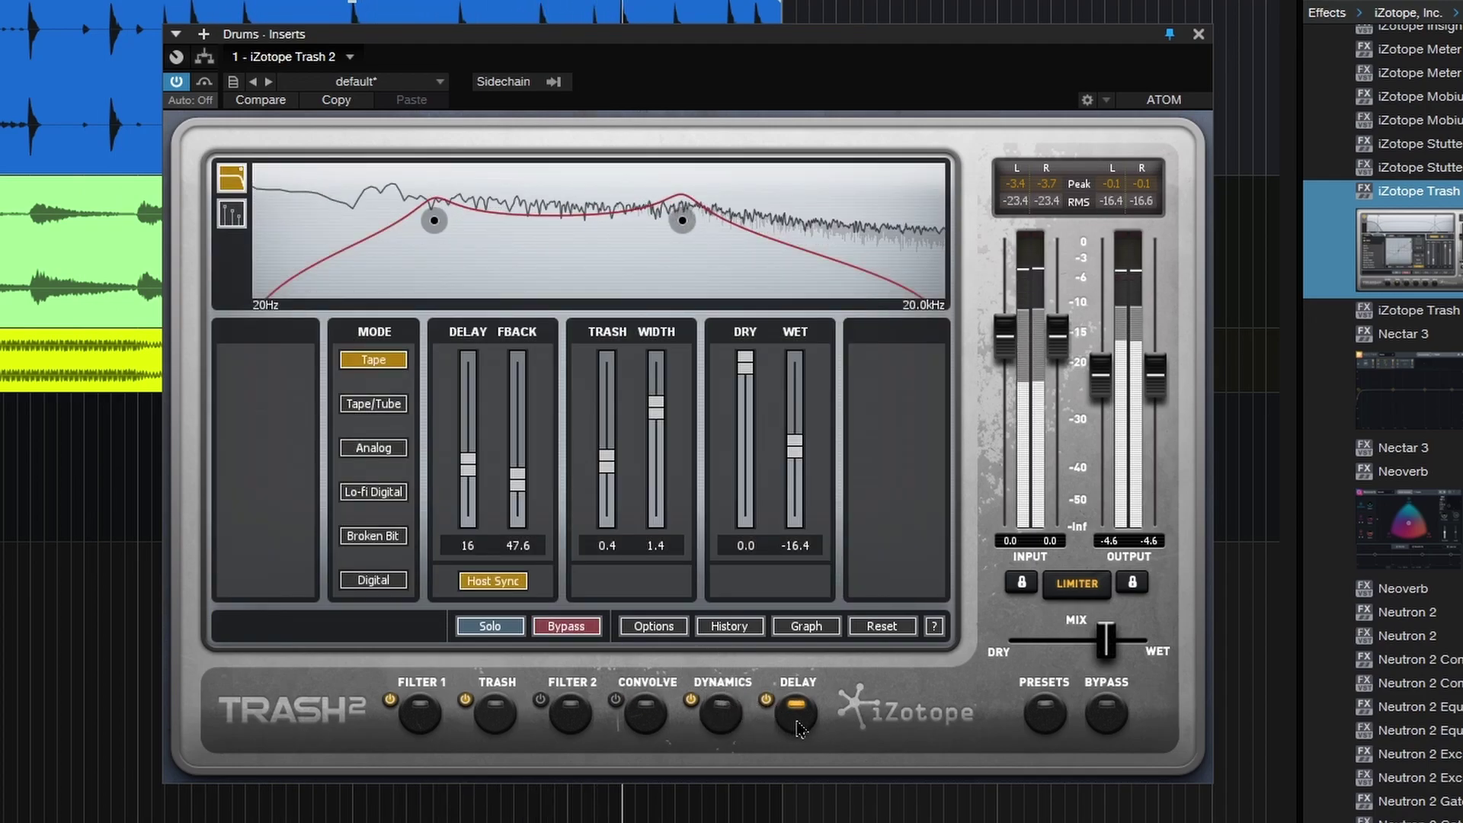
left_click(768, 702)
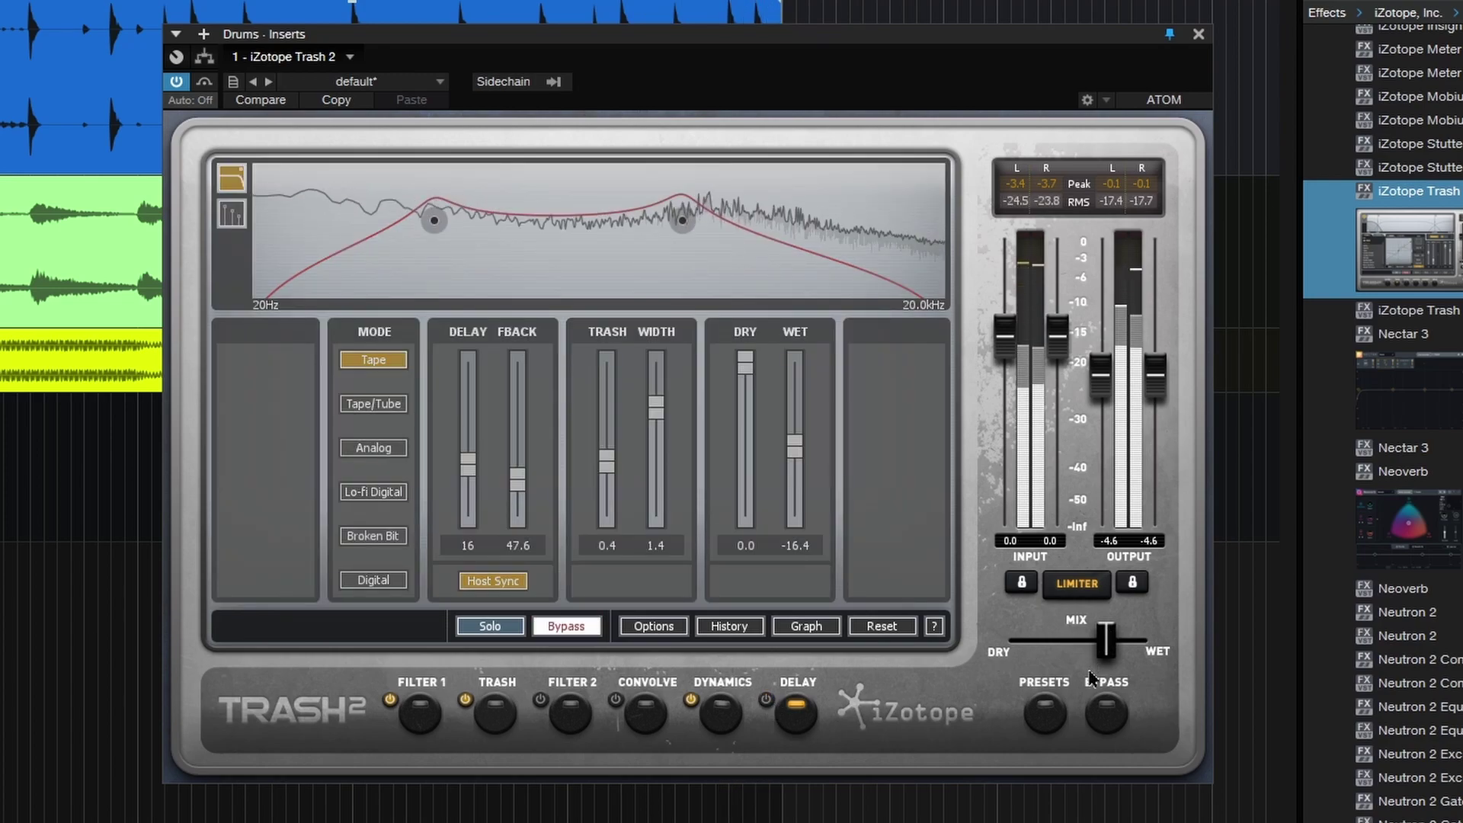
left_click(1105, 714)
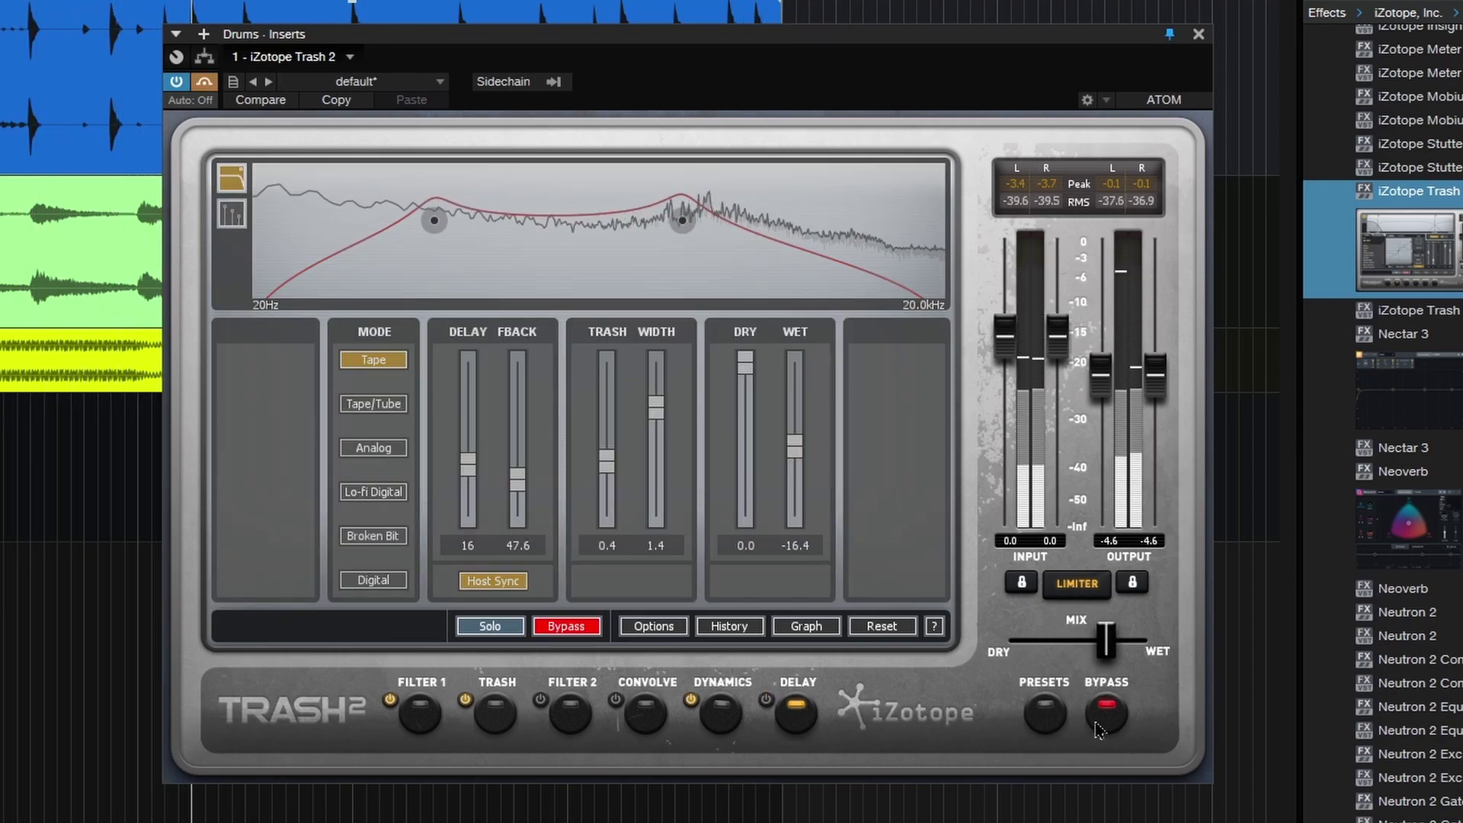
left_click(1104, 717)
Audition Jazz Drummin Umphhh and Locked Behind The Door, load Mid-Range Cough and nudge the mix.
left_click(1045, 717)
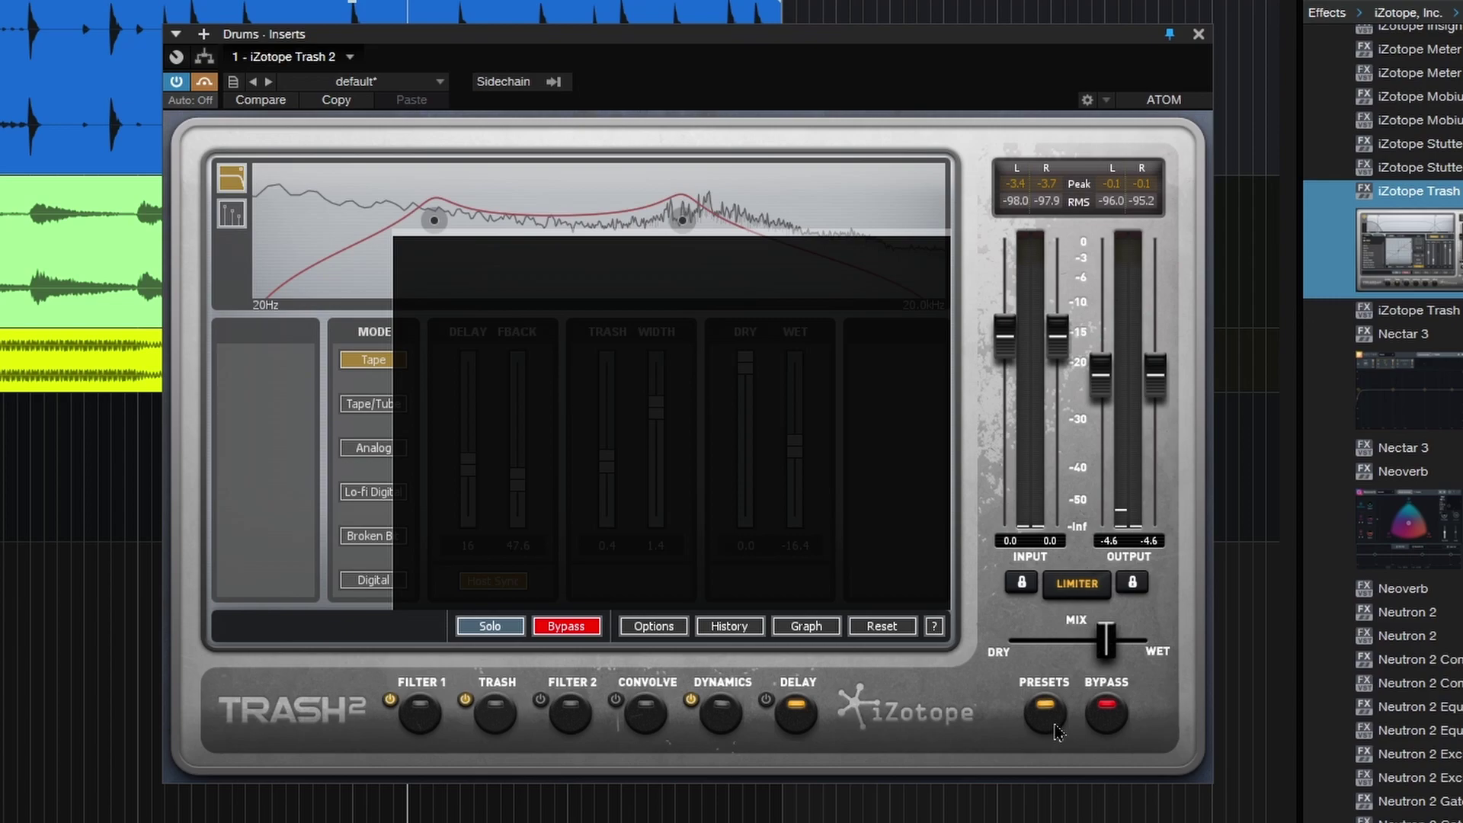
left_click(456, 356)
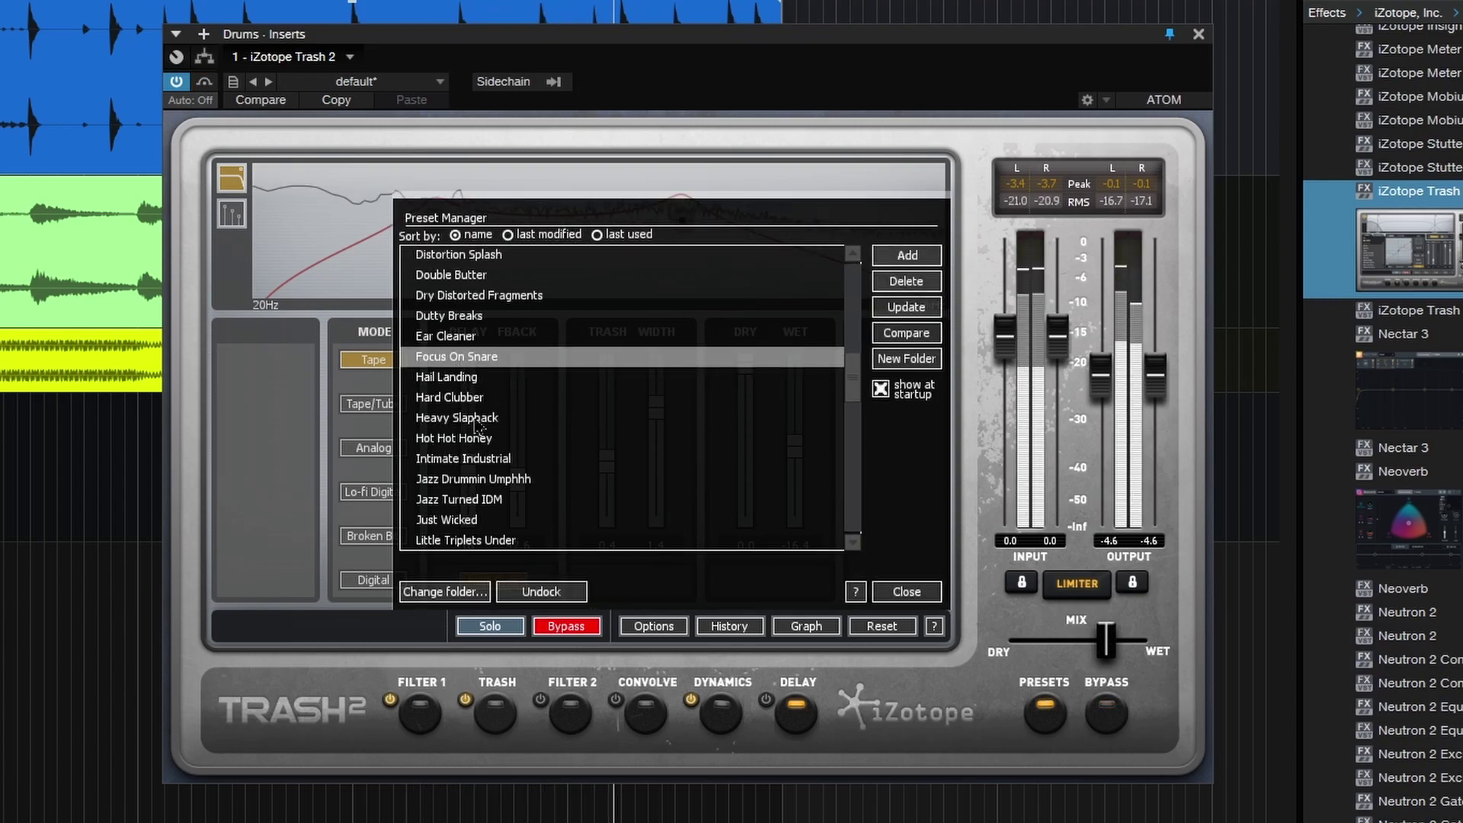
scroll(515, 401, "down", 1)
left_click(474, 437)
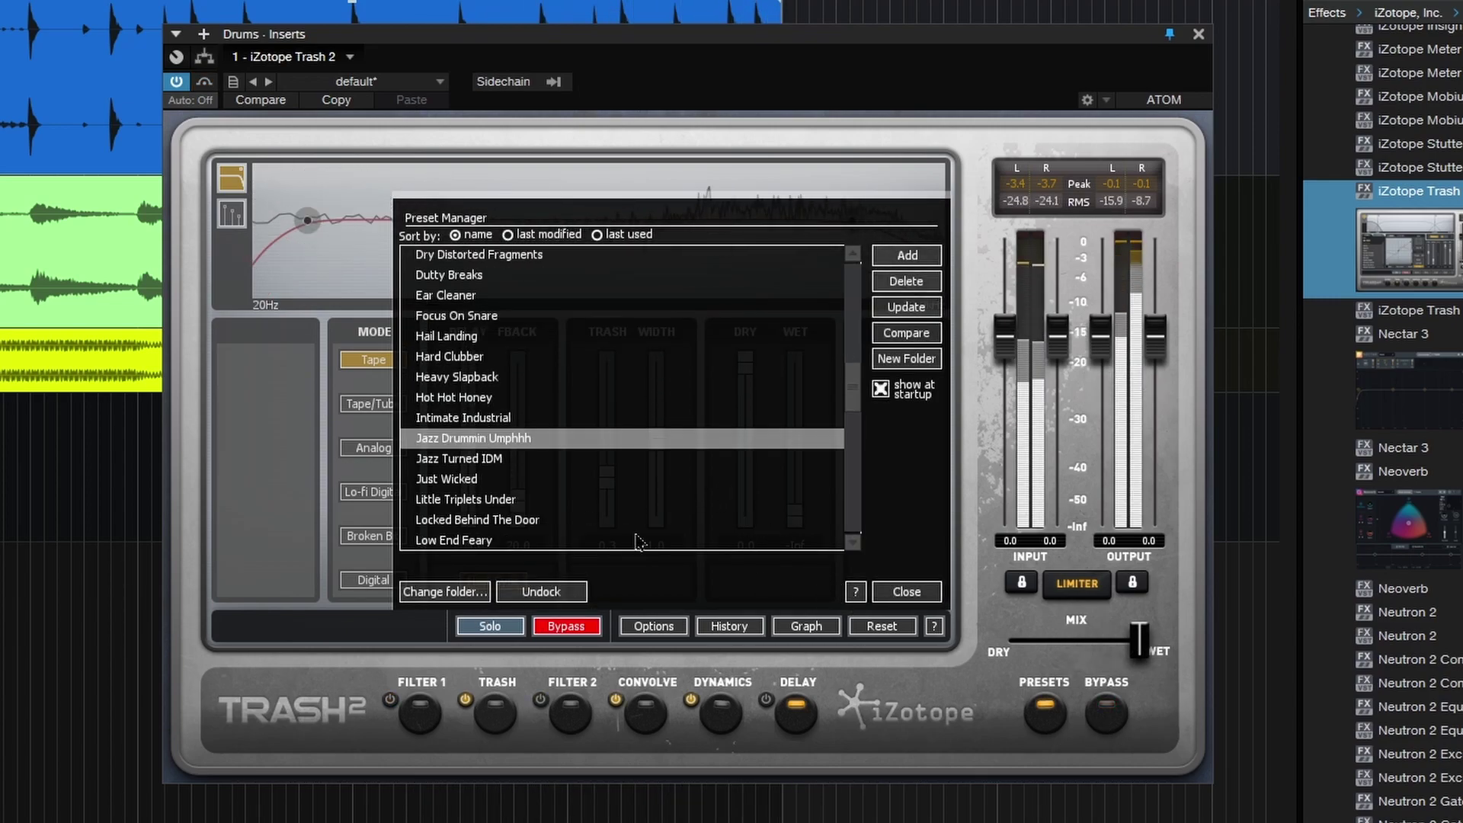
scroll(639, 542, "down", 1)
left_click(477, 459)
scroll(469, 468, "down", 1)
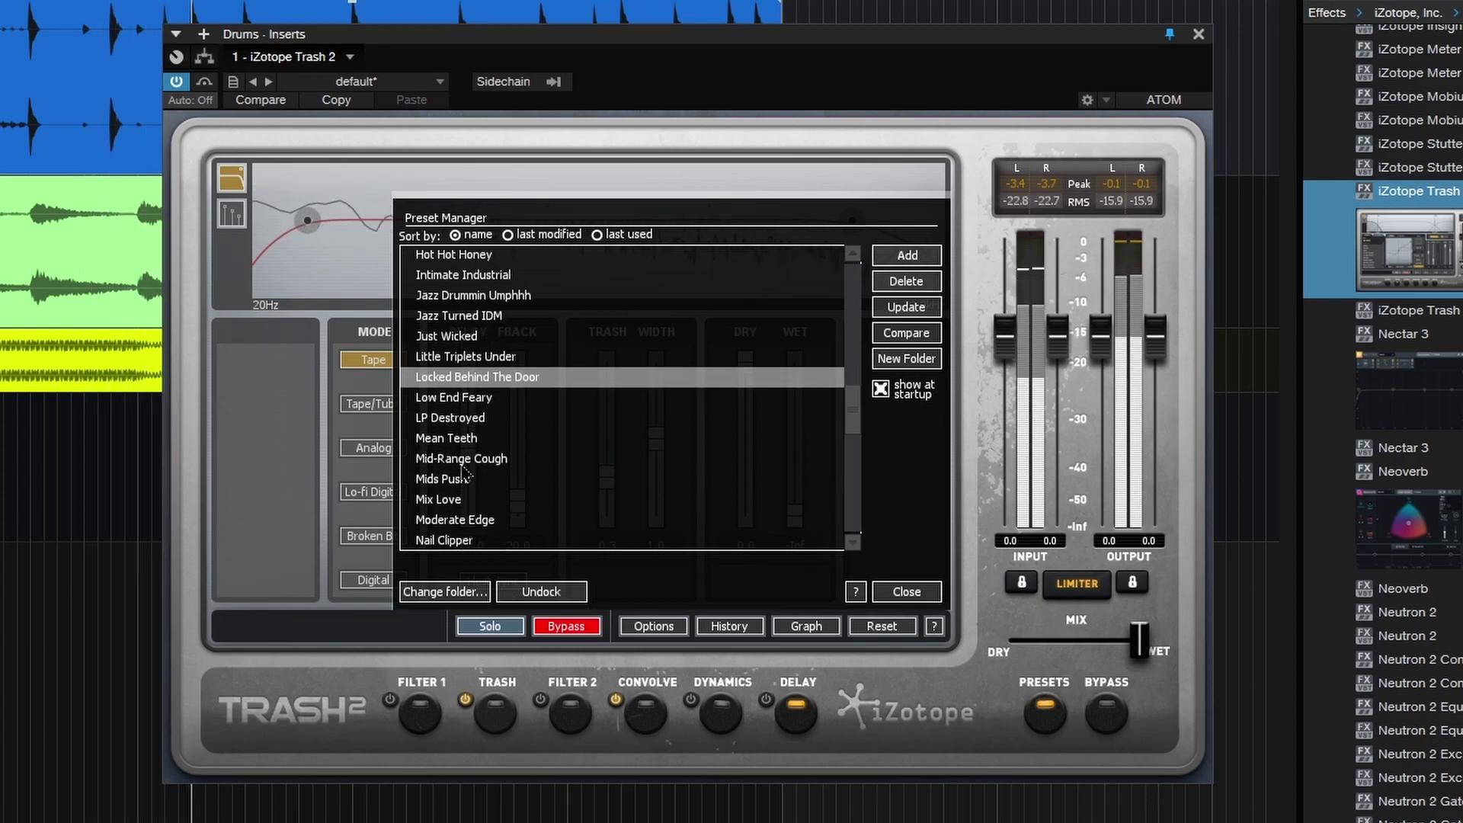
left_click(463, 459)
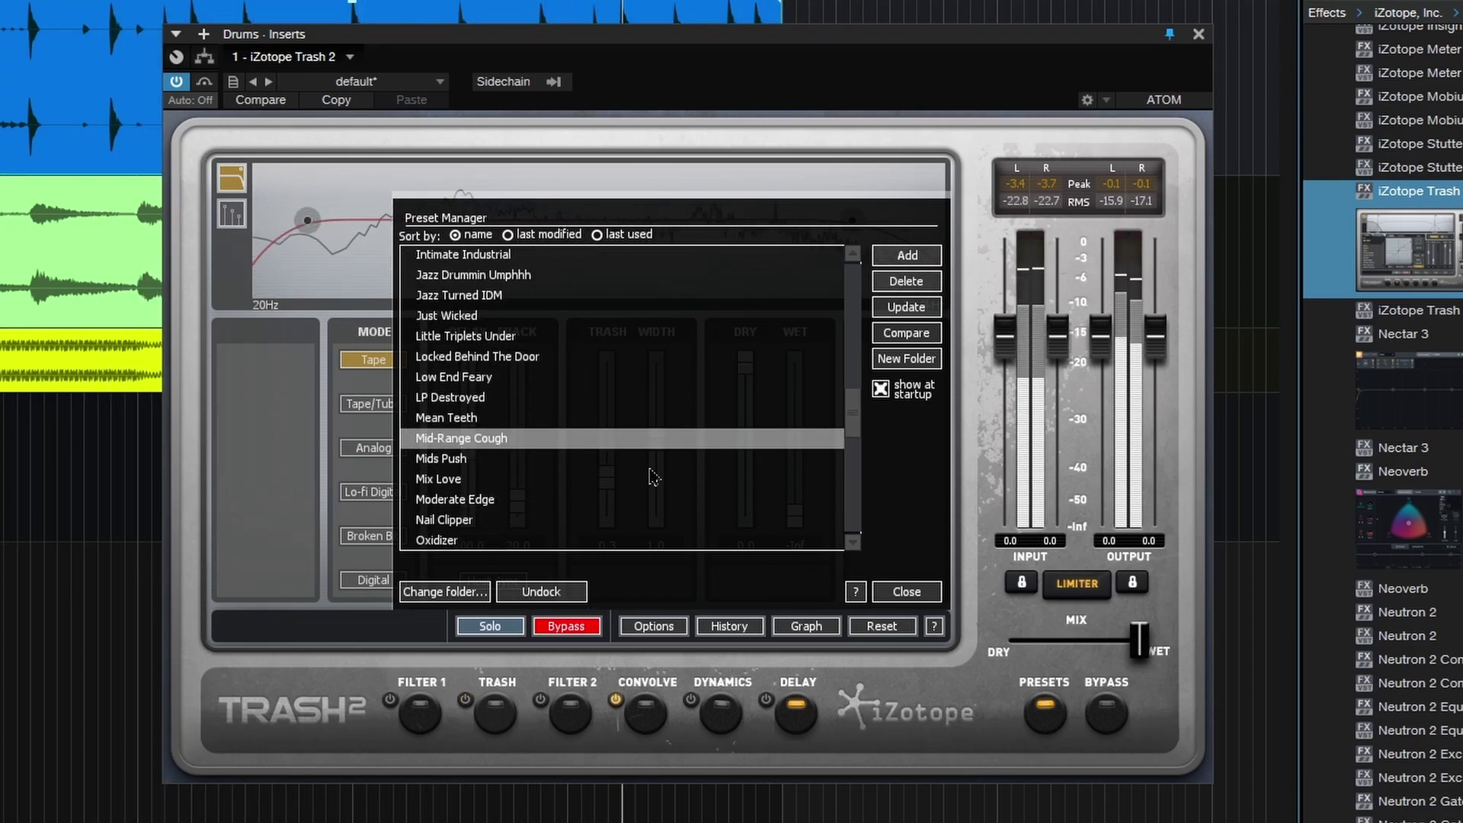
left_click_drag(1140, 640, 1109, 647)
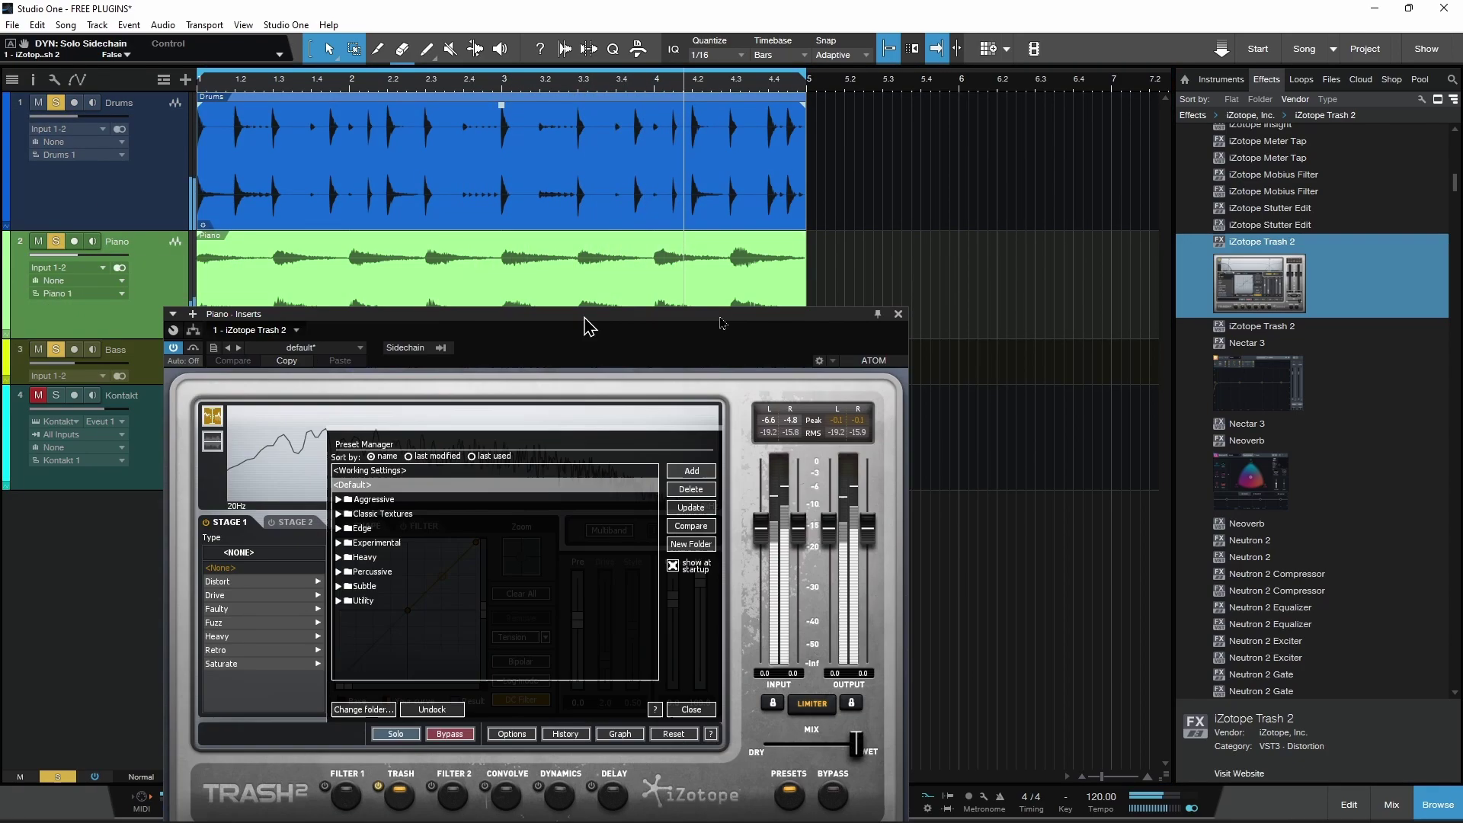
Load the Beat Grinder preset from the Aggressive folder into the piano's Trash 2.
left_click_drag(589, 323, 800, 149)
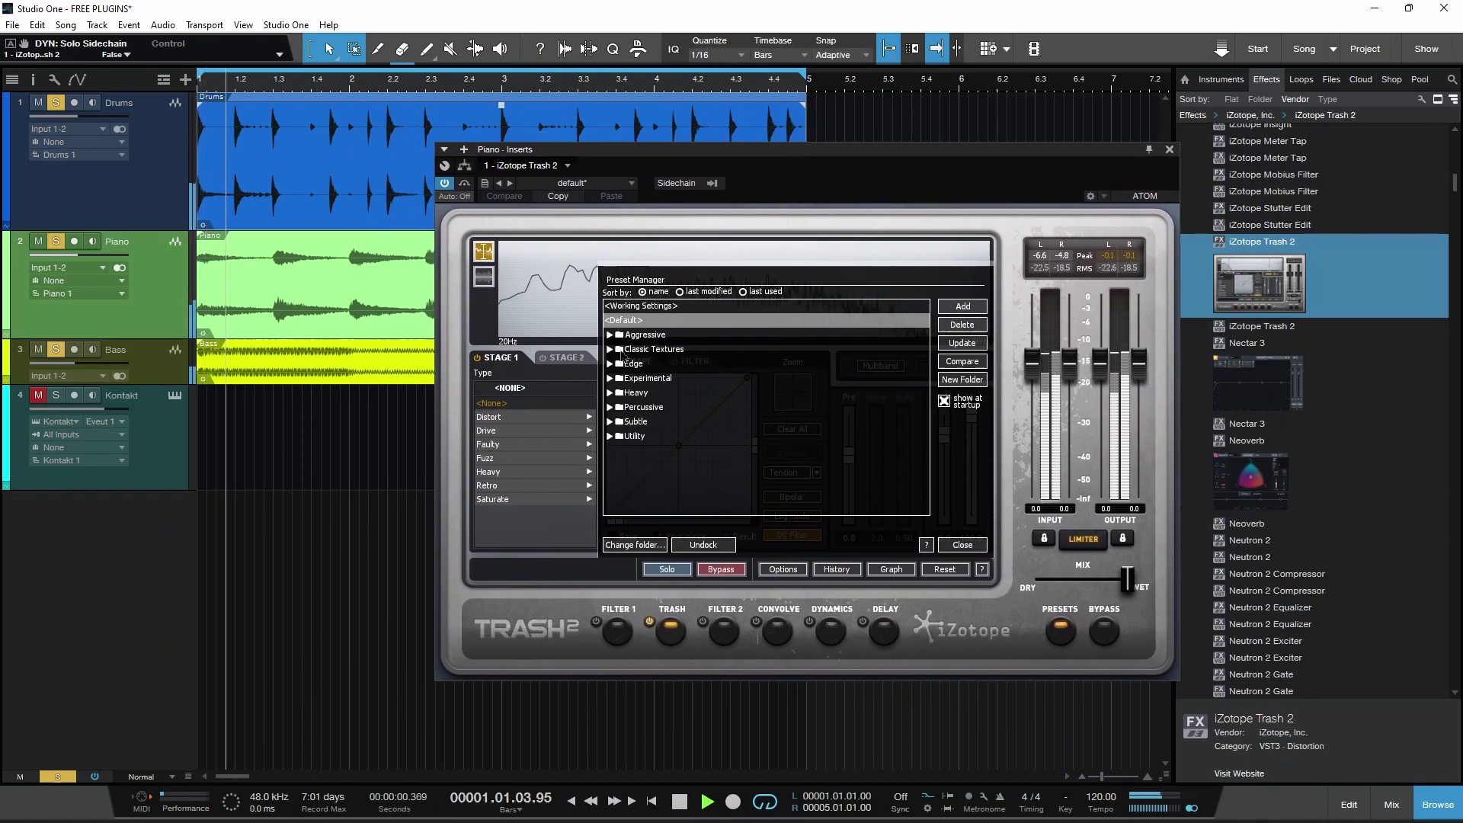
left_click(619, 333)
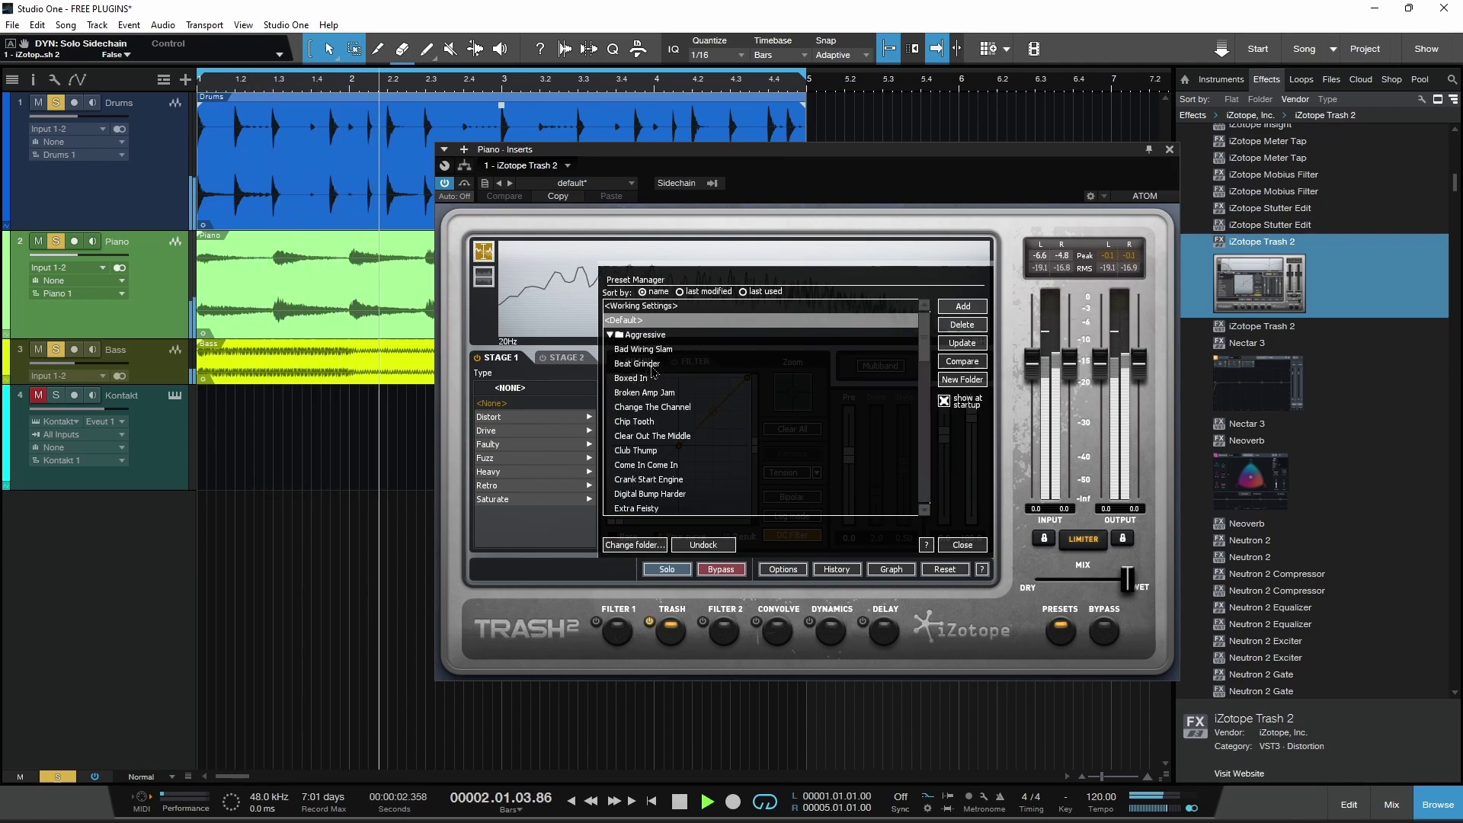
left_click(637, 364)
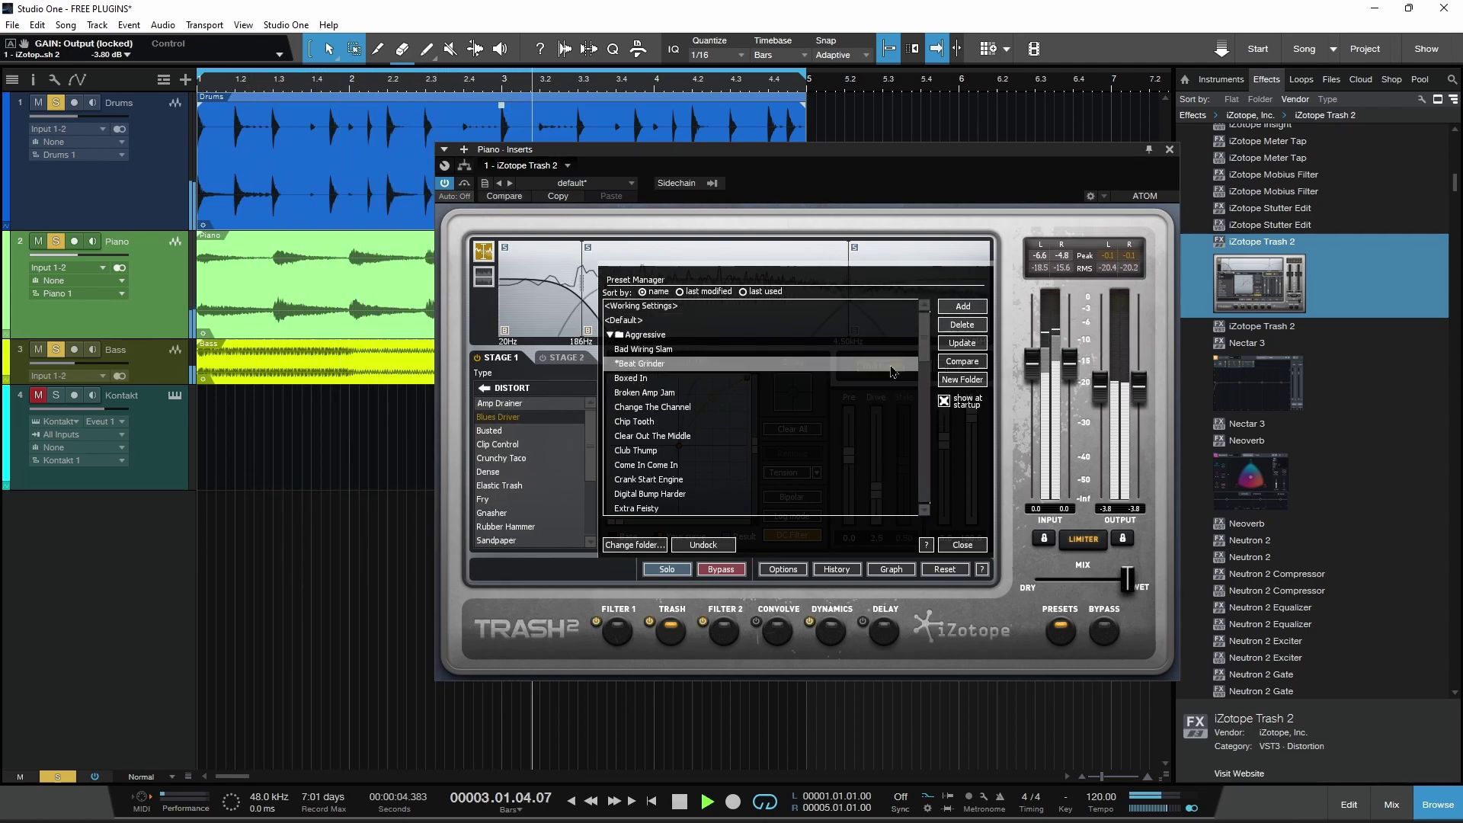
Mute the Drums and Bass tracks so only the piano plays.
left_click(55, 104)
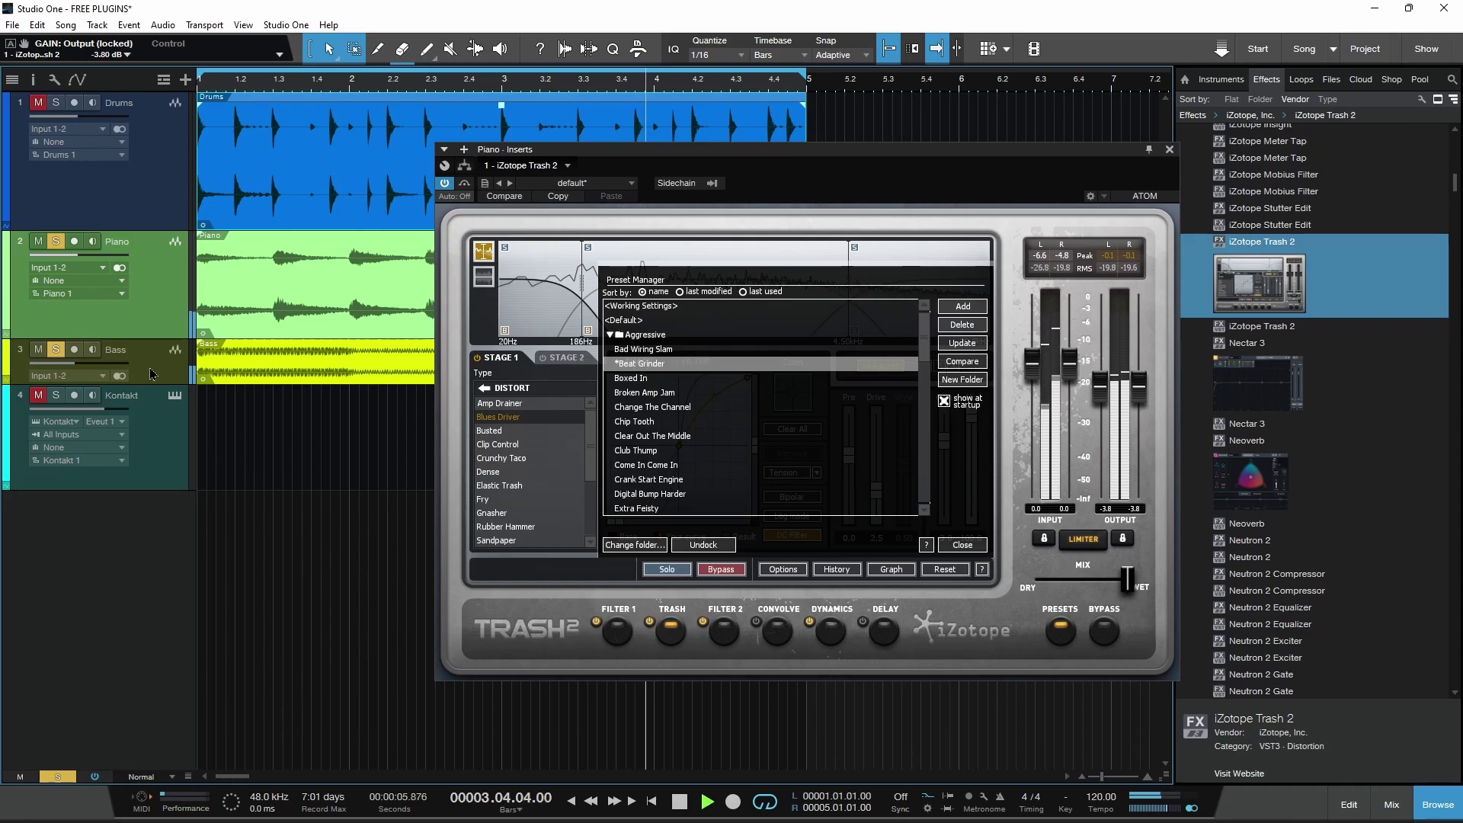
left_click(58, 350)
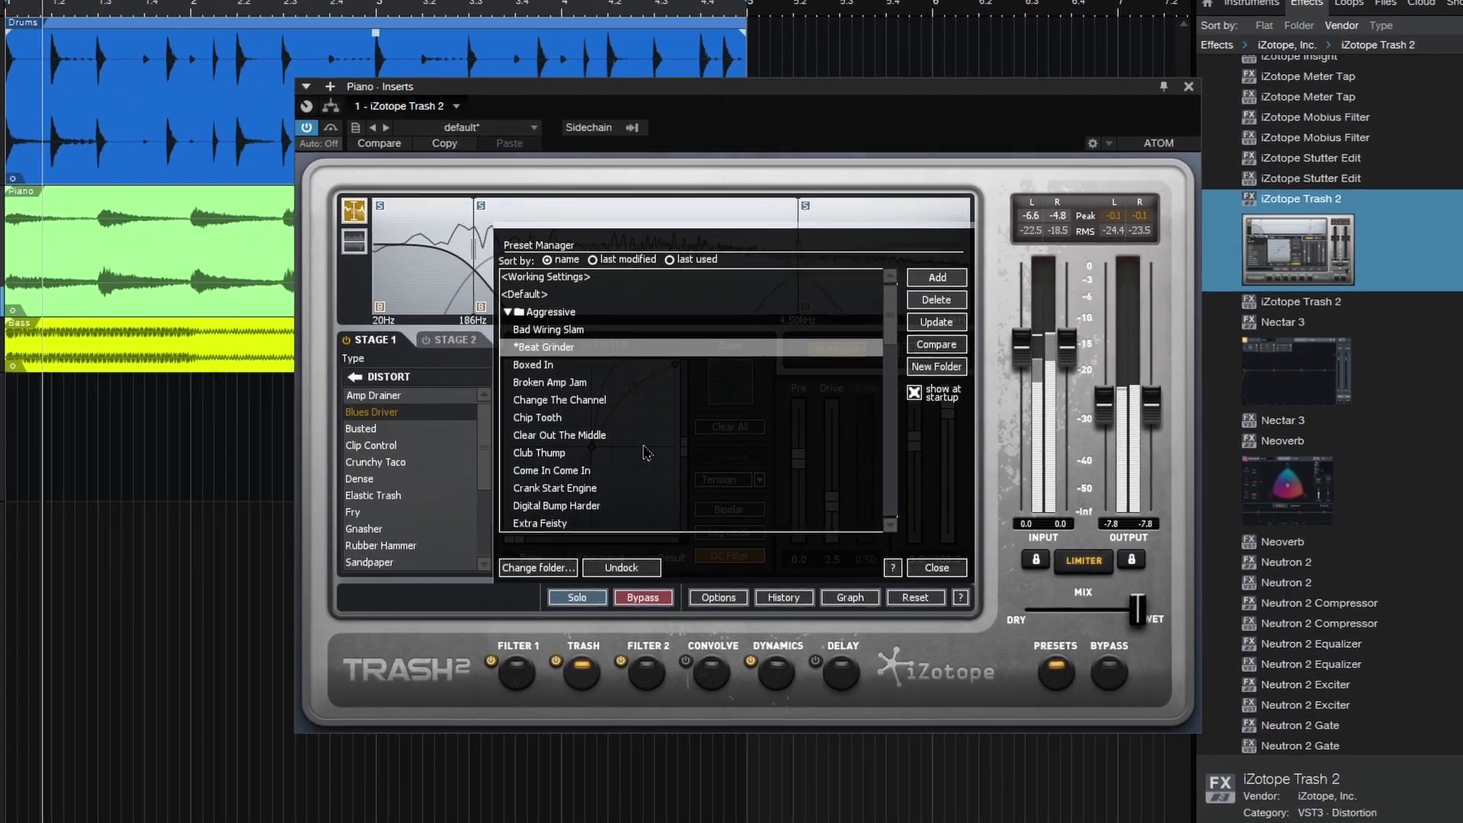
Audition Club Thump and Eye Of The Storm presets, lowering output to about -10.8 and input slightly.
left_click(643, 452)
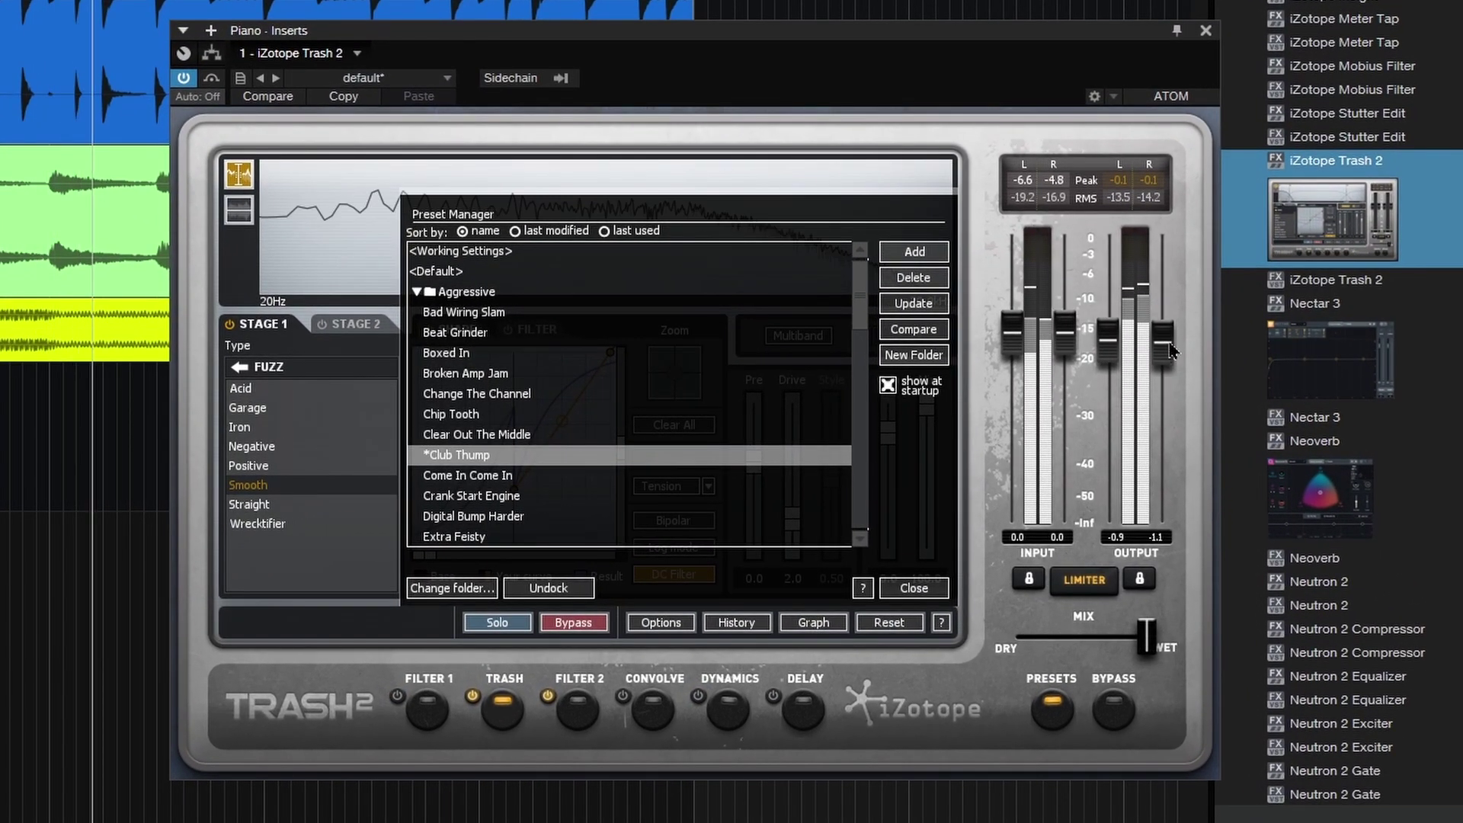
scroll(575, 458, "down", 2)
left_click(575, 476)
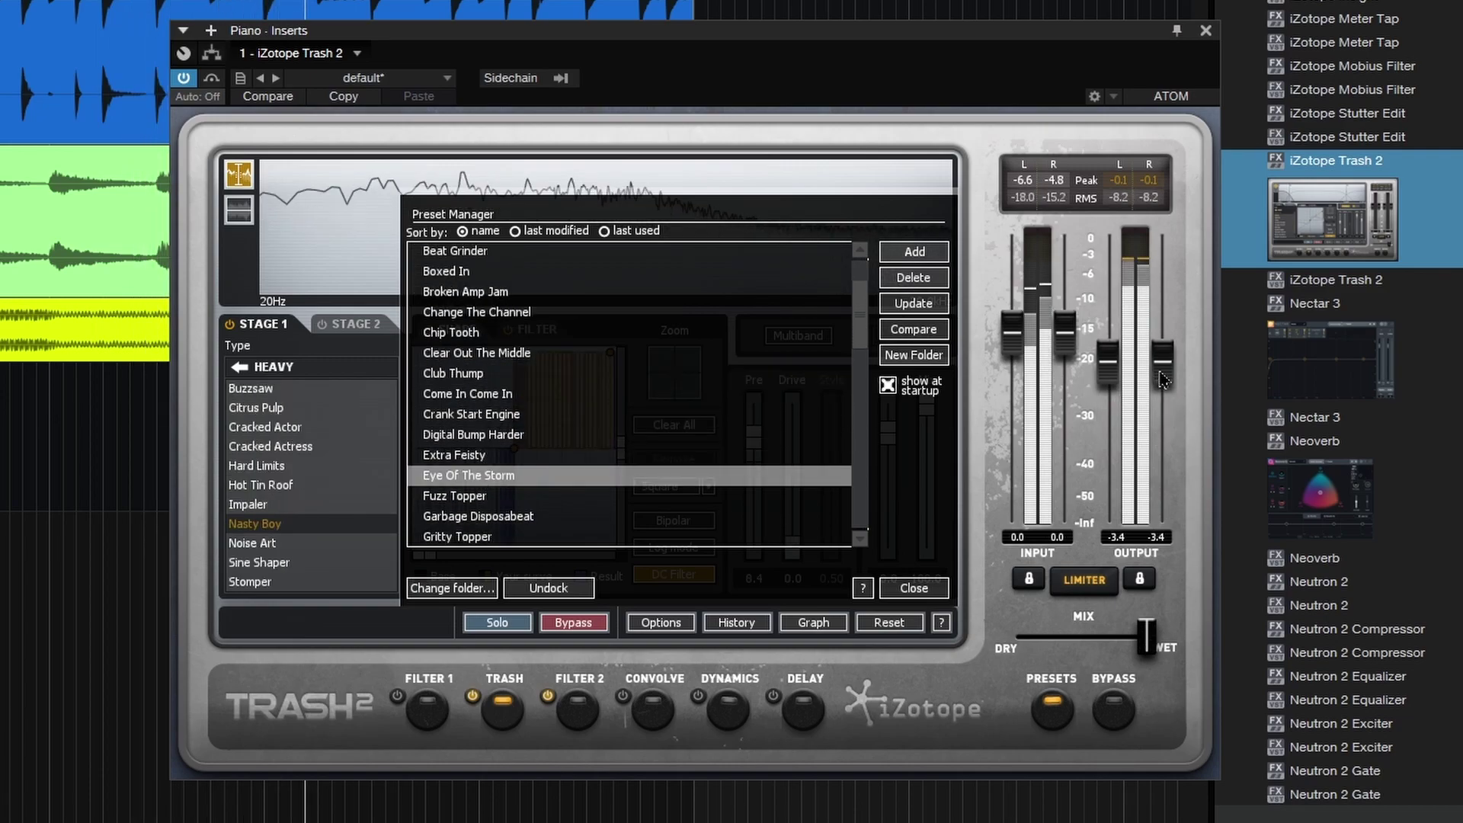
left_click_drag(1162, 366, 1162, 449)
left_click_drag(1010, 331, 1010, 345)
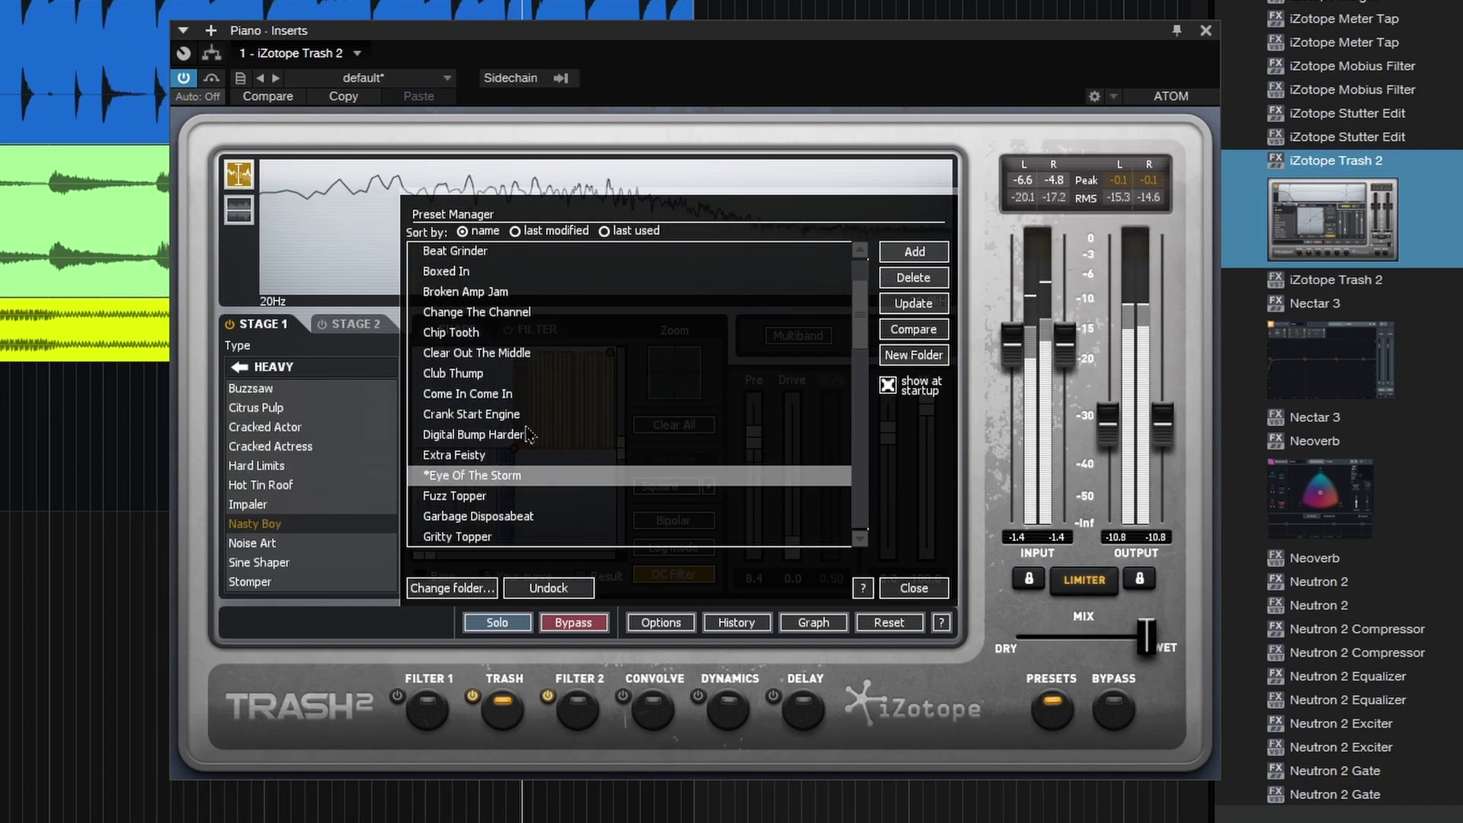
scroll(528, 435, "down", 3)
Load the Hissing Ghost Notes preset and blend some dry signal back into the mix.
left_click(529, 434)
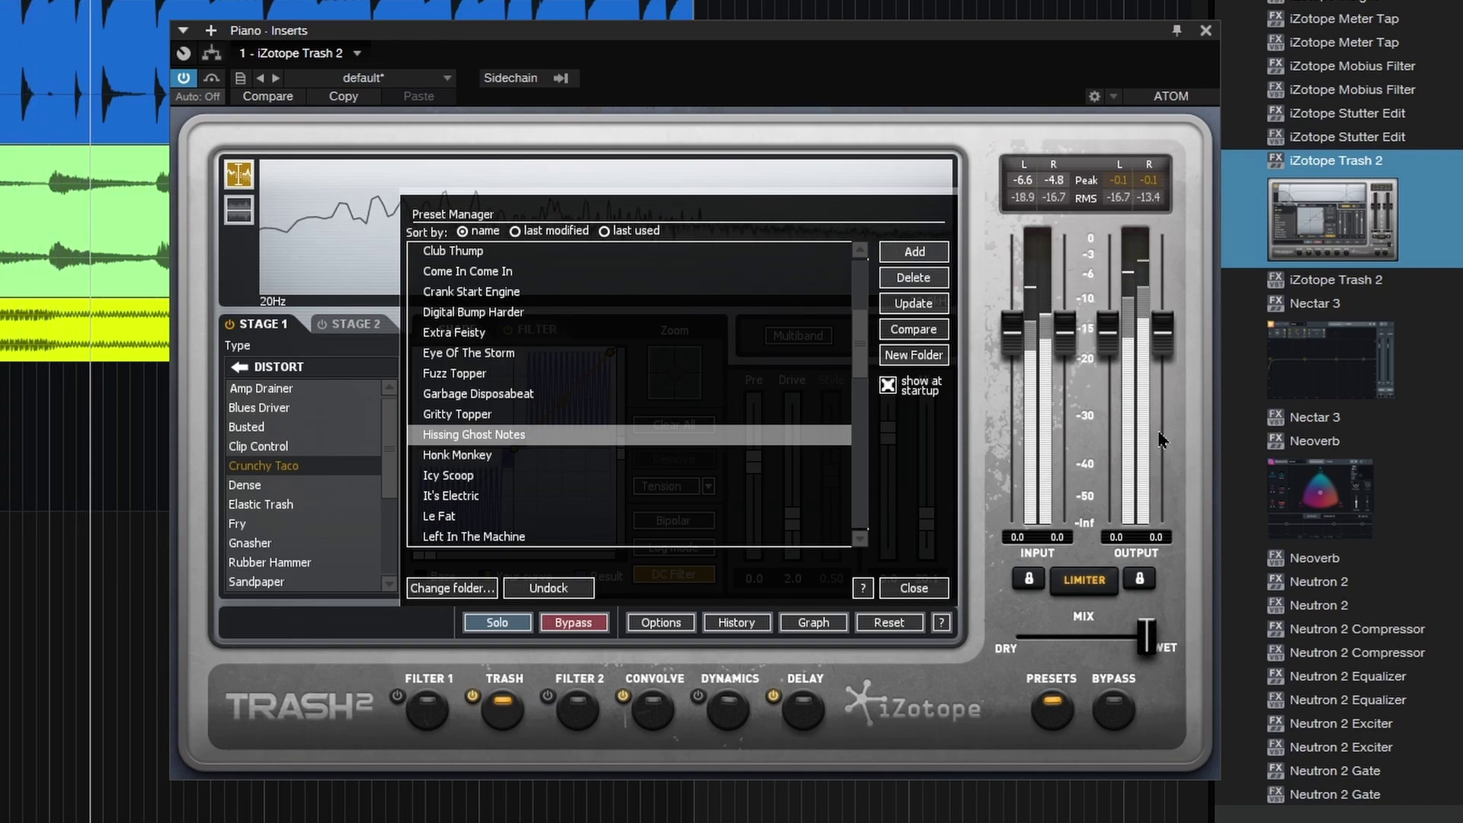
left_click_drag(1146, 637, 1107, 646)
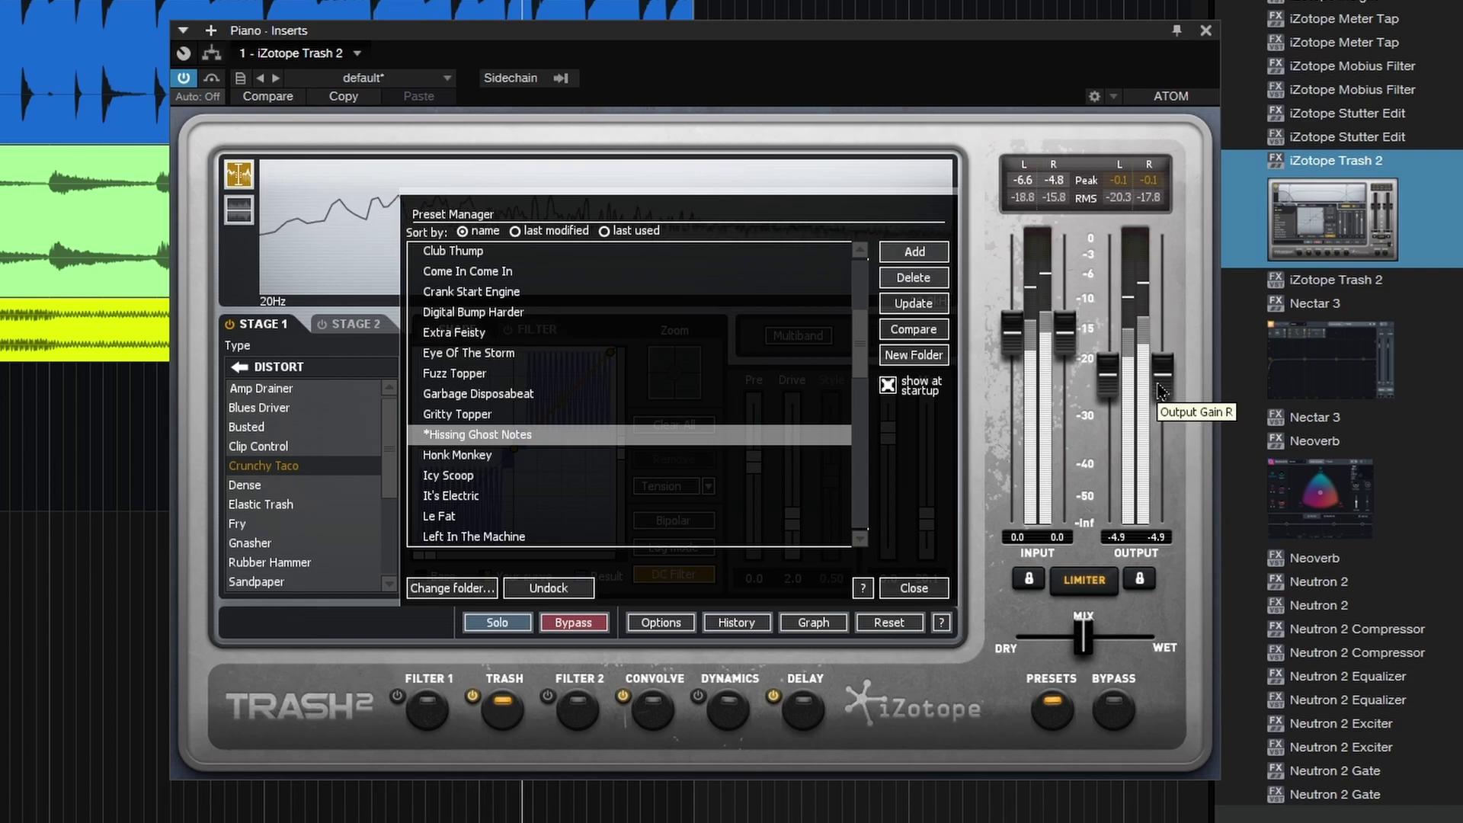
scroll(623, 466, "down", 1)
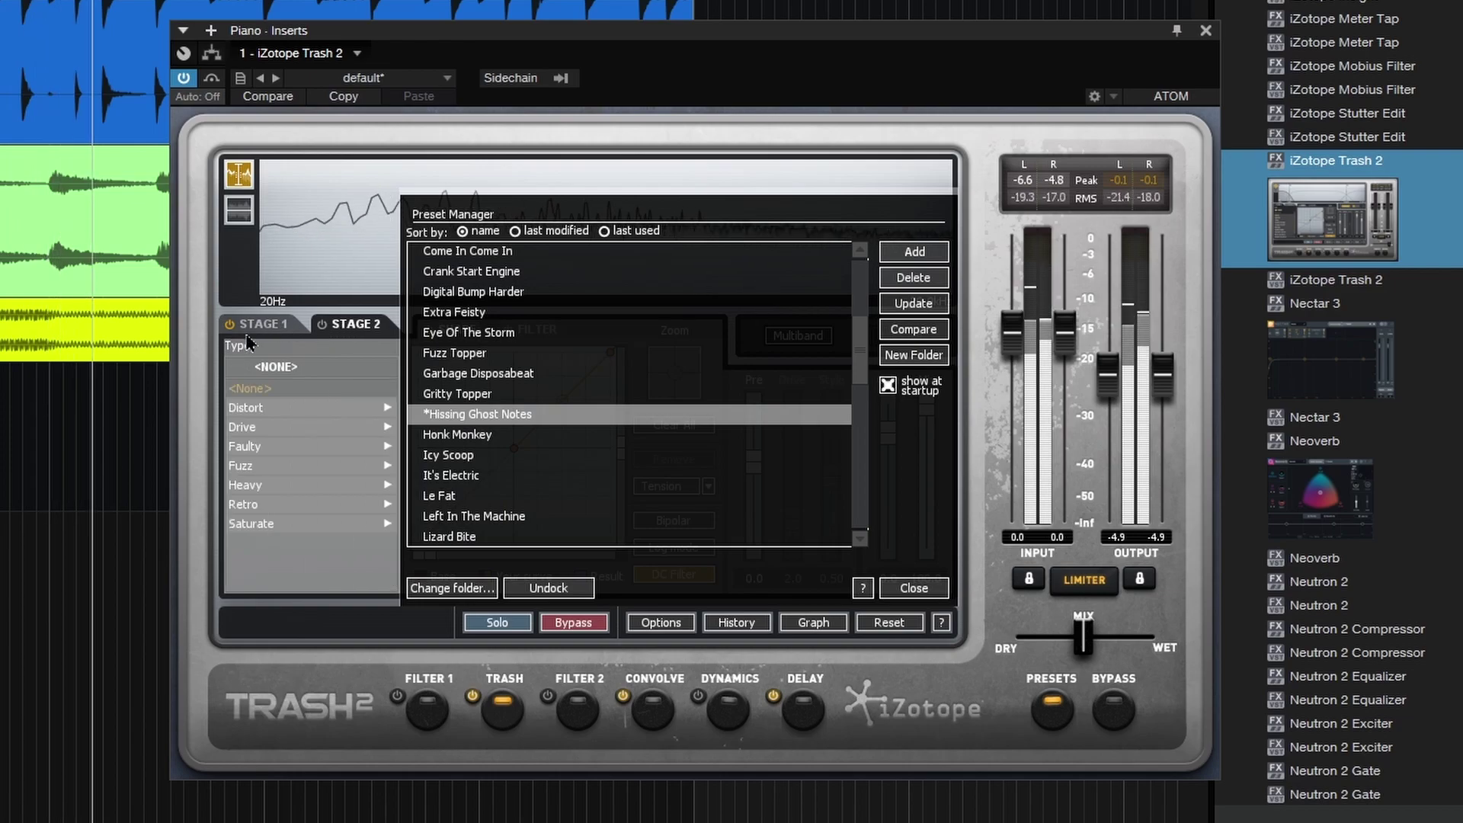
scroll(272, 511, "down", 1)
scroll(272, 510, "down", 2)
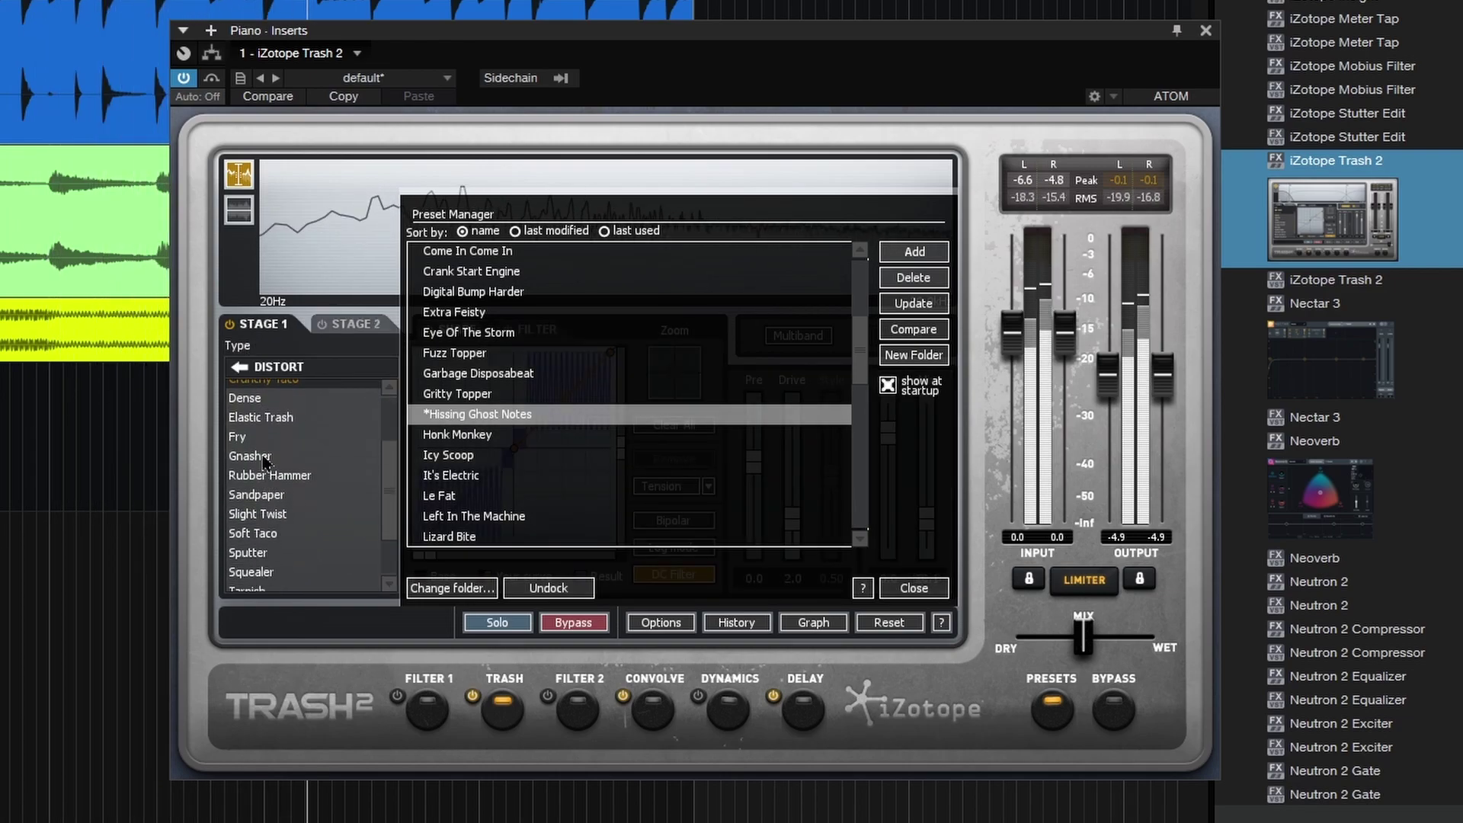
Step through Fry and Elastic Trash to set Stage 1's distortion type to Crunchy Taco.
left_click(241, 462)
key("Up")
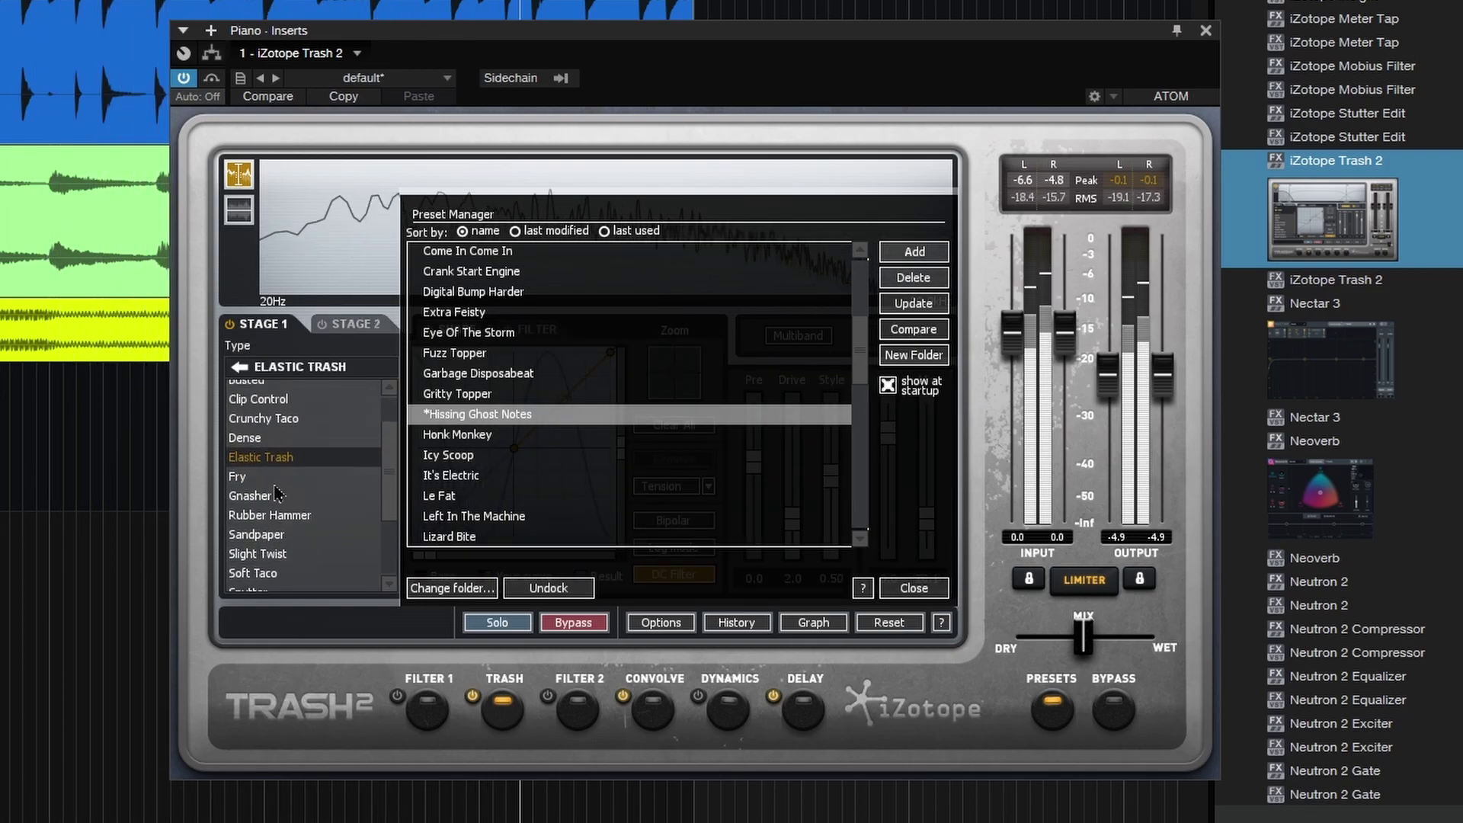
left_click(277, 419)
left_click(913, 588)
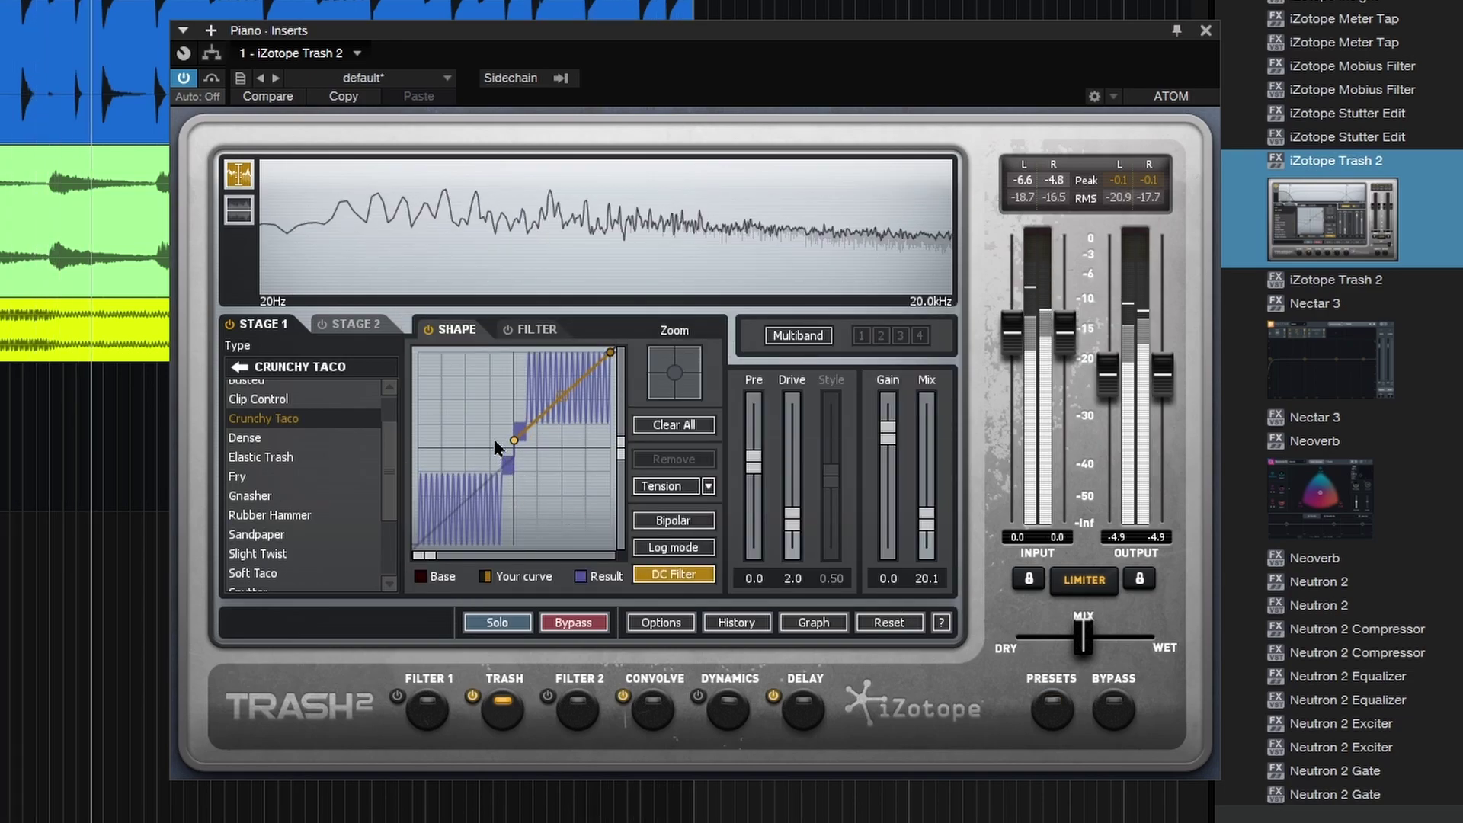
Raise a curve node, make the distortion curve Triangle-shaped, rescale the graph and nudge the mix toward dry.
mouse_move(511, 452)
left_mouse_down()
mouse_move(503, 438)
mouse_move(529, 476)
left_mouse_up()
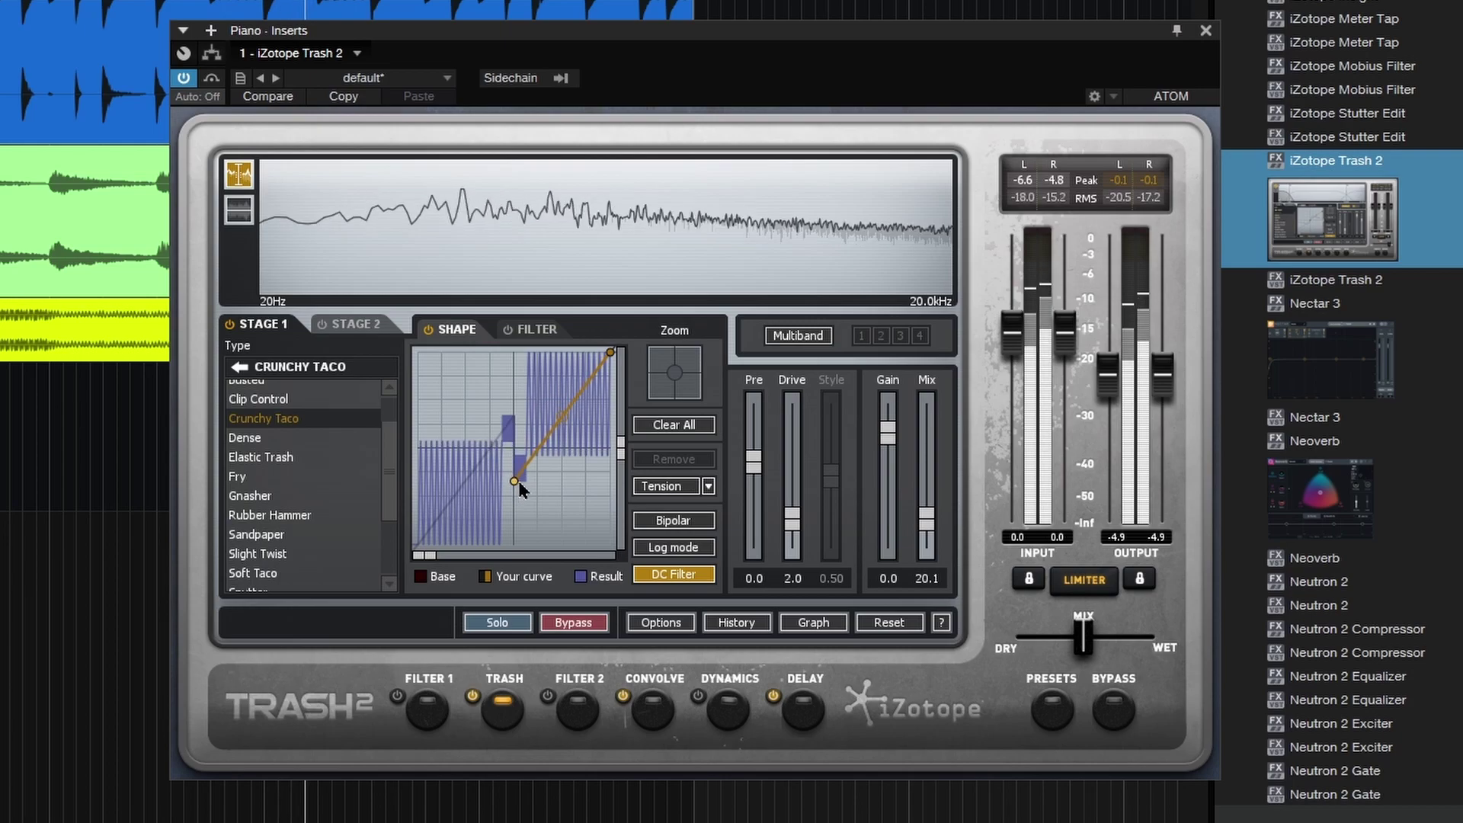
left_click(670, 486)
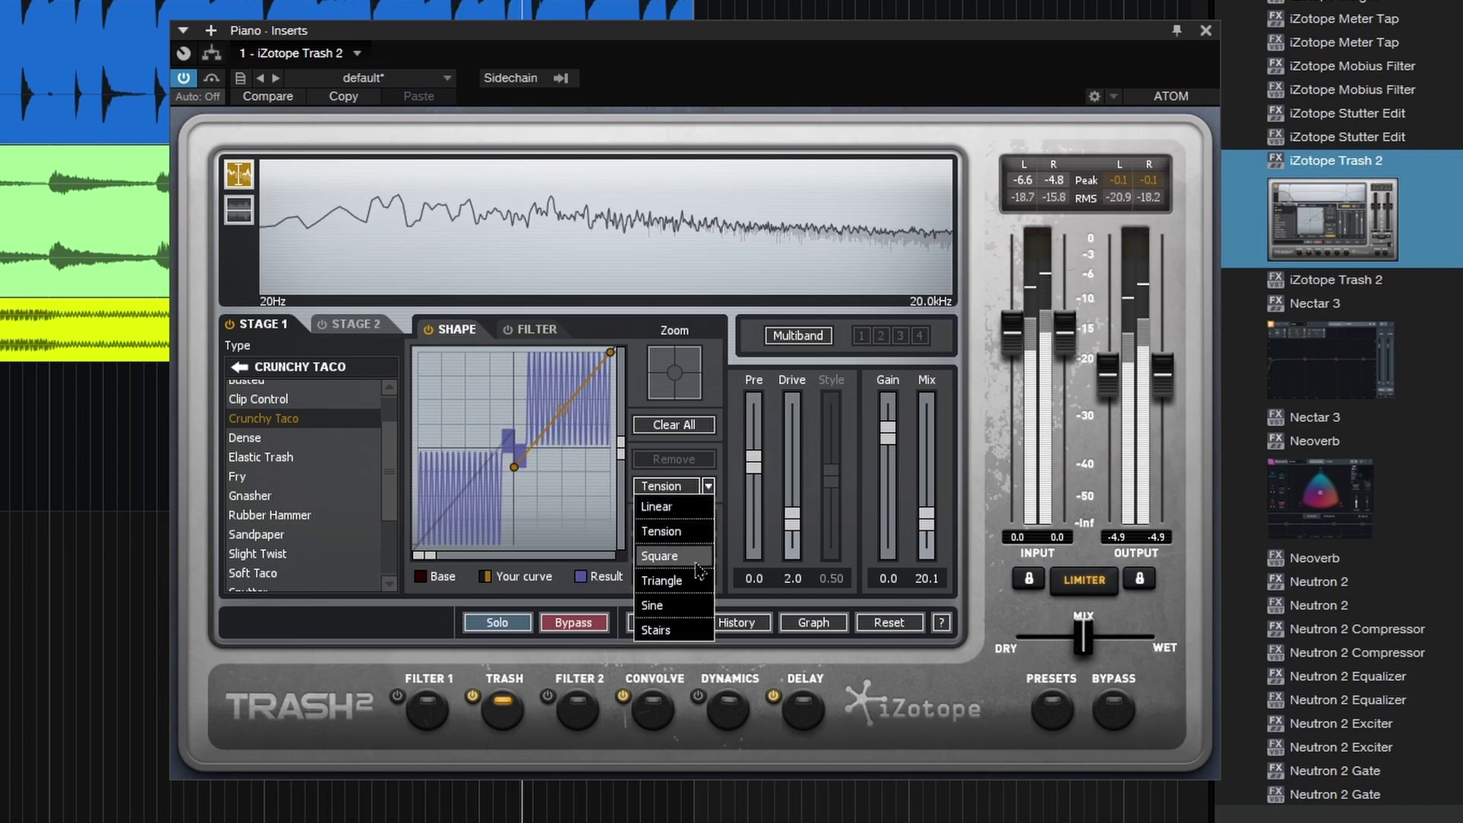
left_click(654, 577)
left_click(661, 387)
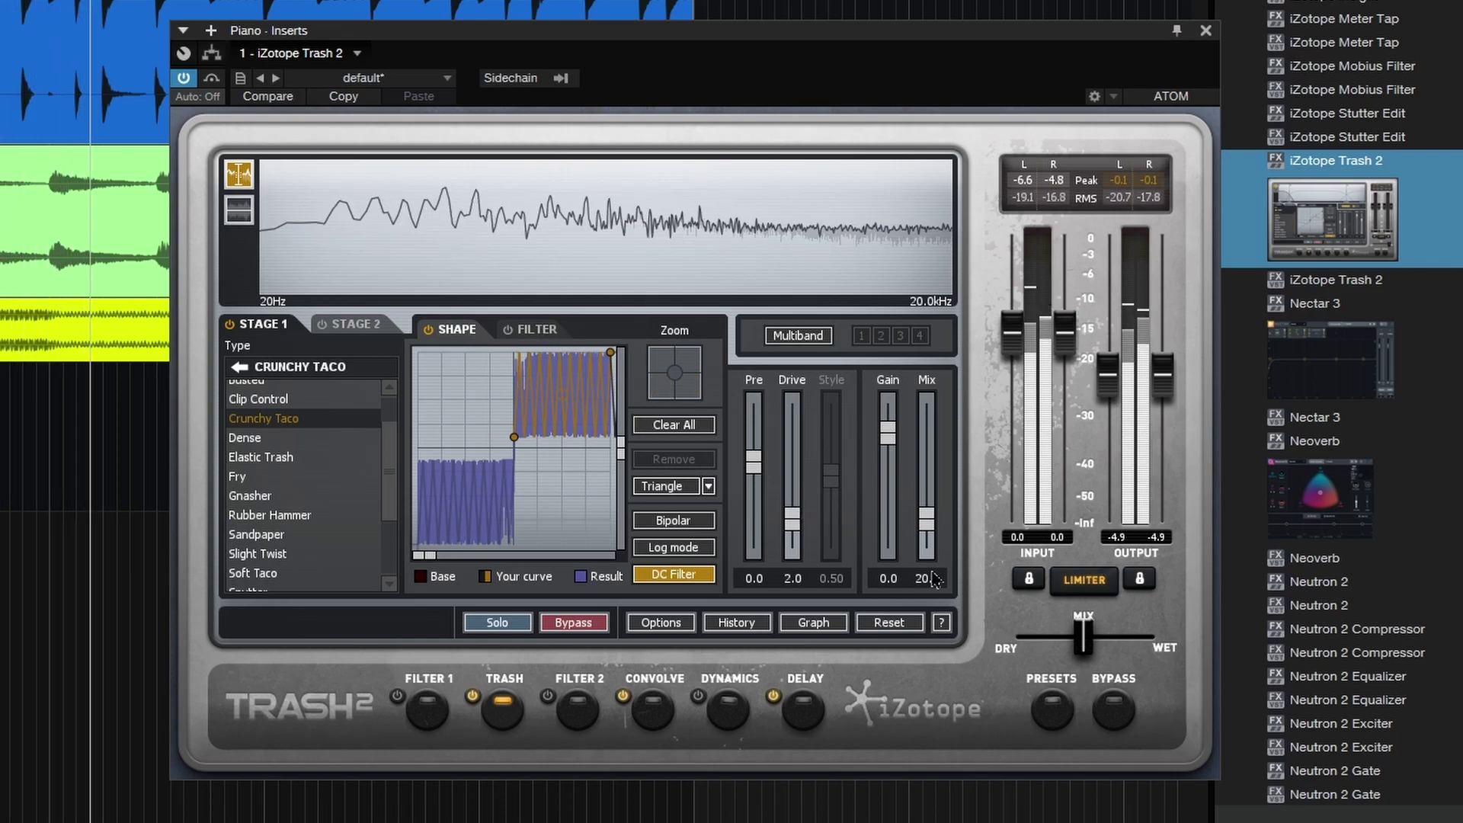
left_click_drag(1083, 631, 1075, 631)
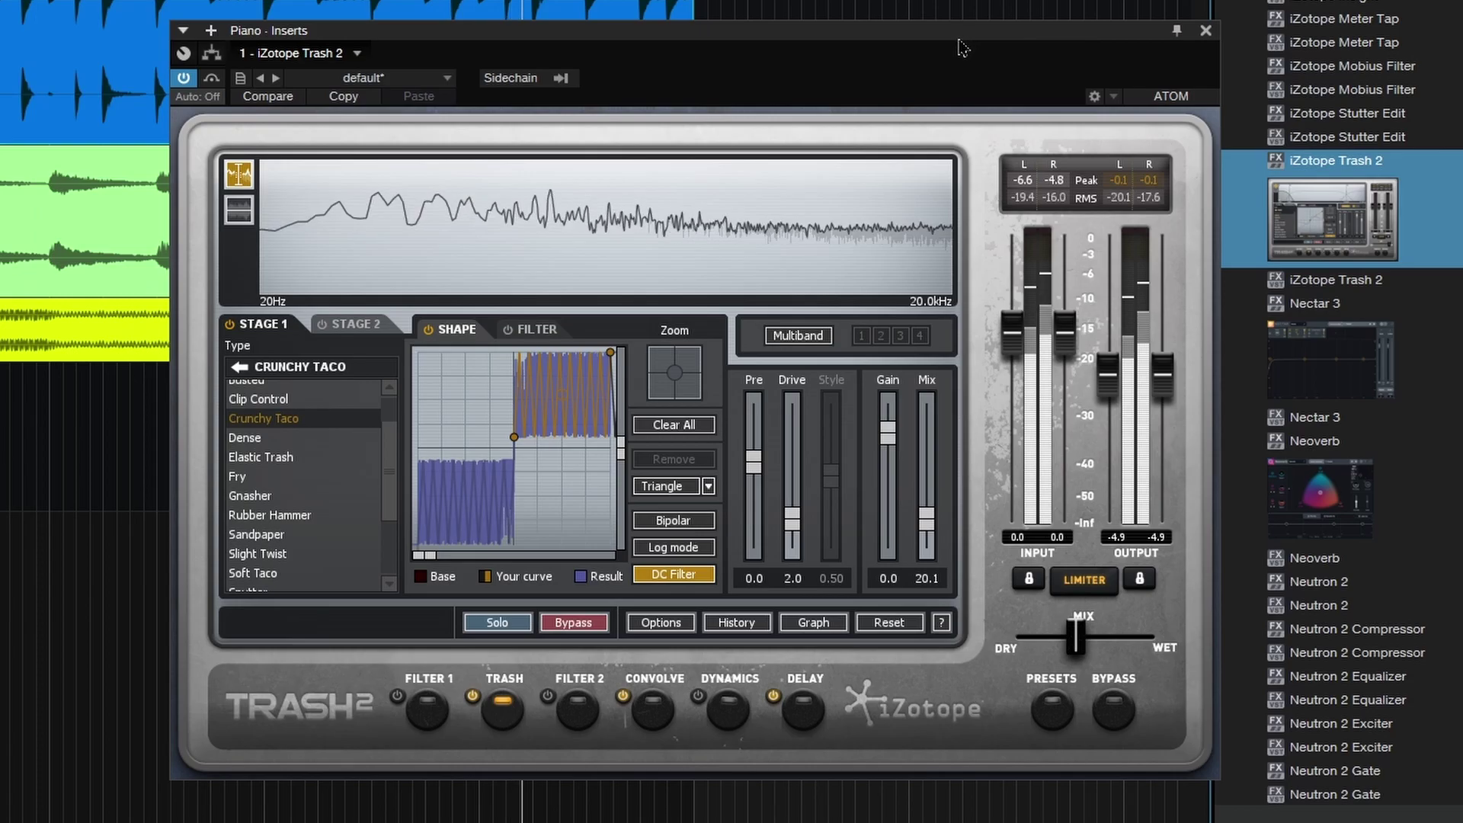
left_click_drag(966, 53, 962, 43)
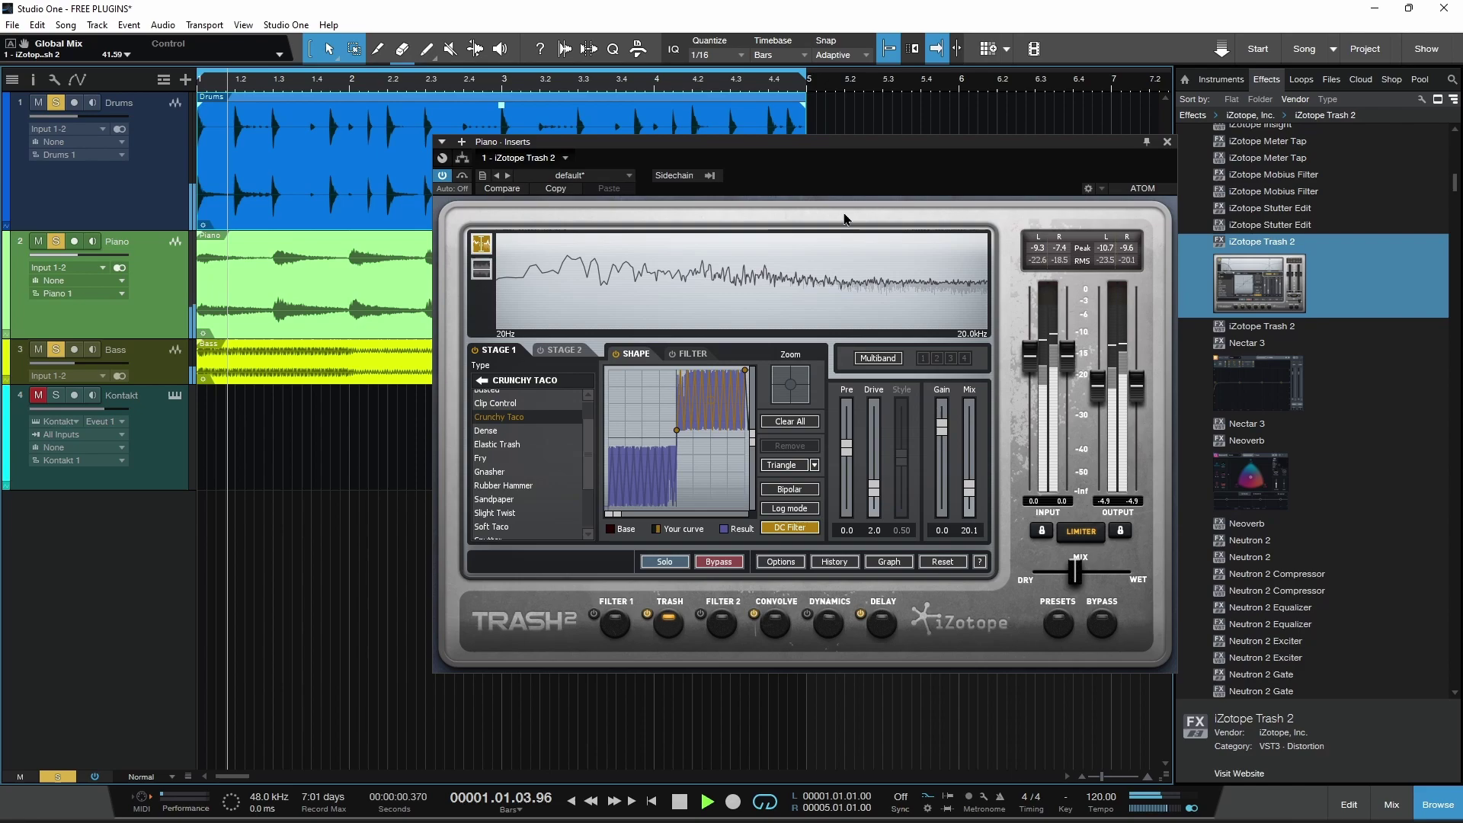
Bring the dry/wet mix back toward the middle, toggle waveform and spectrum display, then stop playback.
left_click_drag(892, 147, 878, 149)
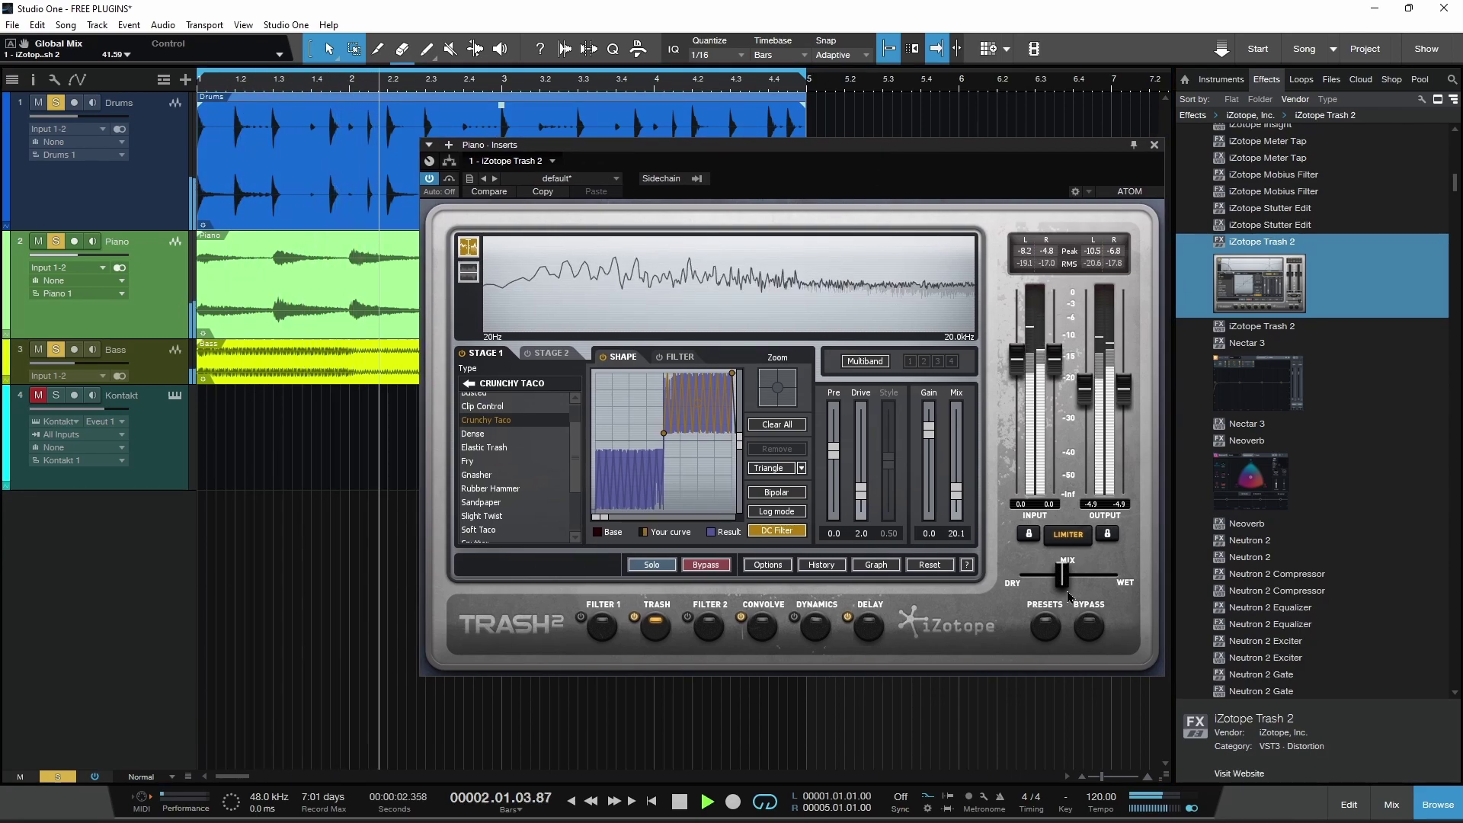
left_click_drag(1066, 571, 1083, 571)
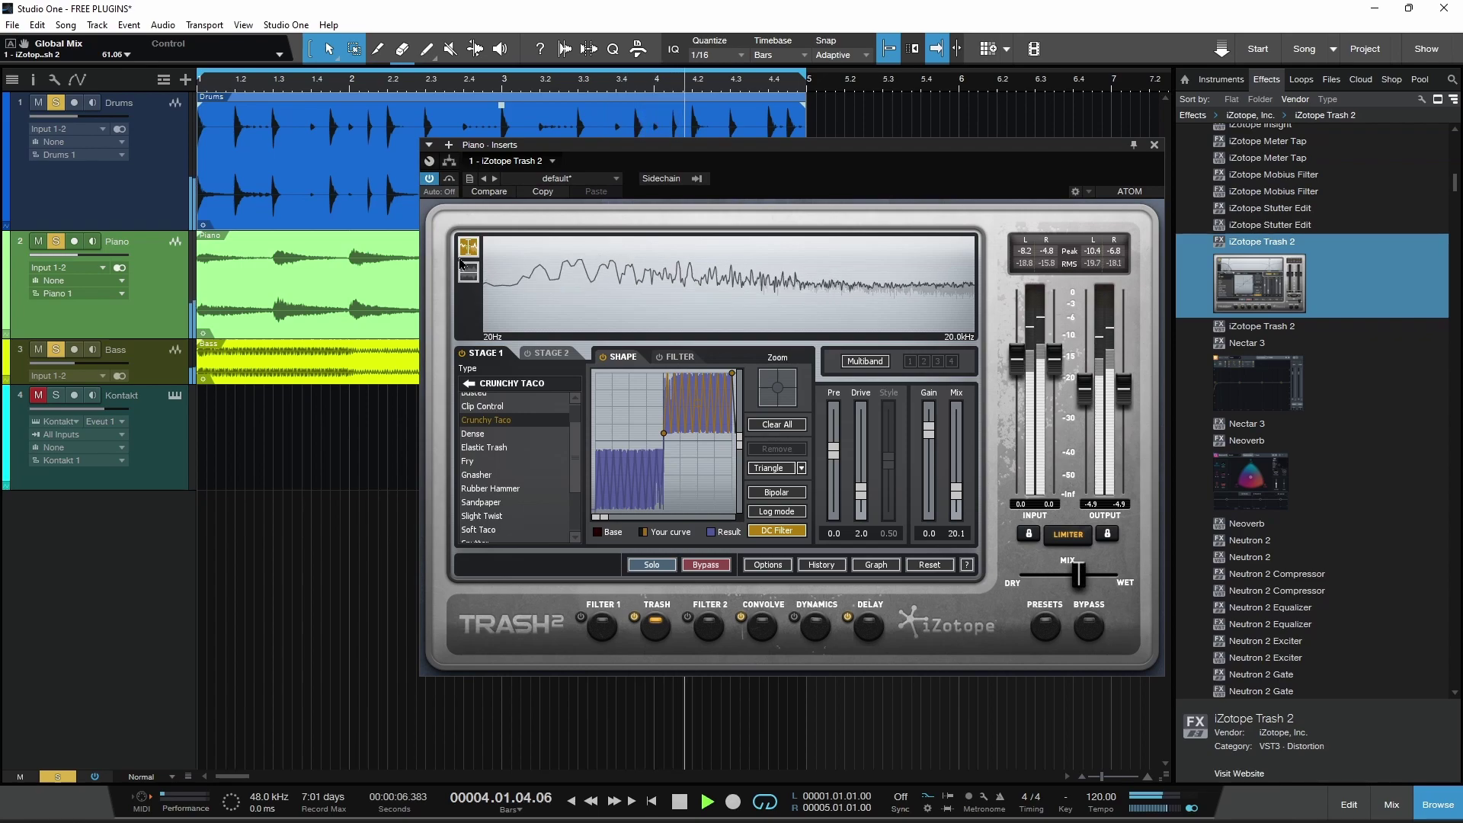
left_click(469, 275)
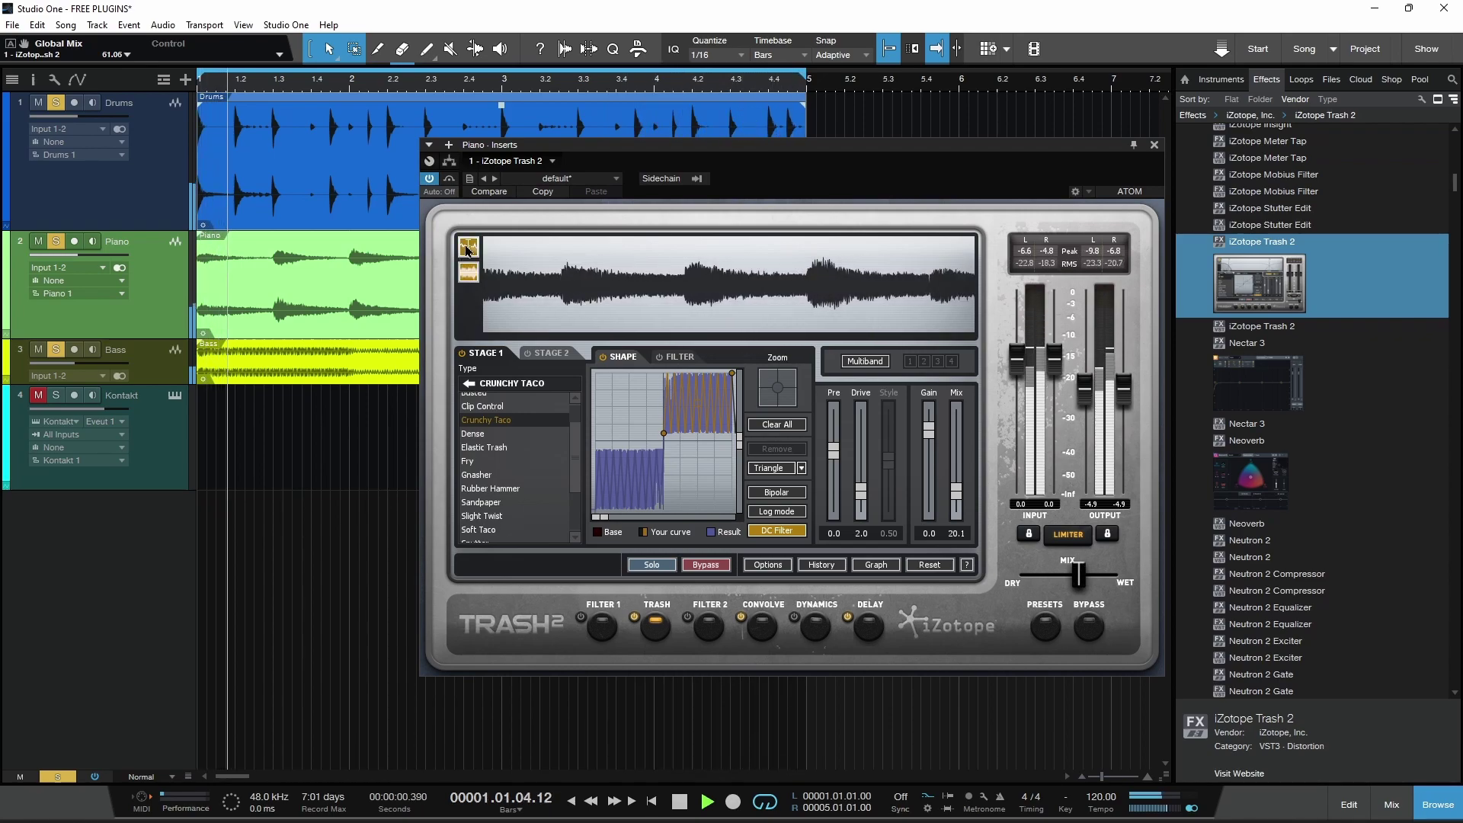
left_click(469, 246)
key("space")
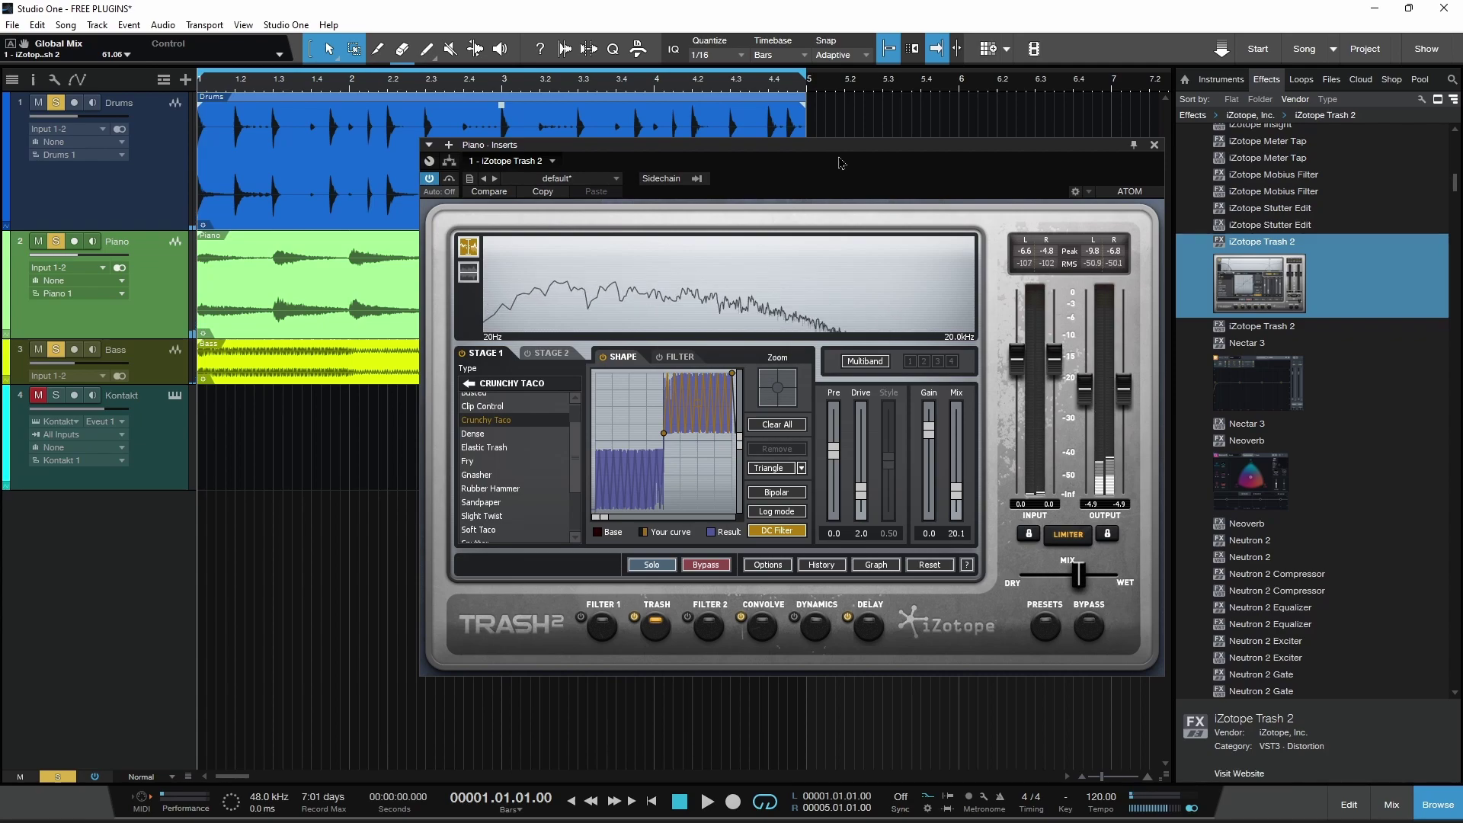
View the Stage 1 filter settings and the empty second stage, then return to Stage 1.
left_click(680, 356)
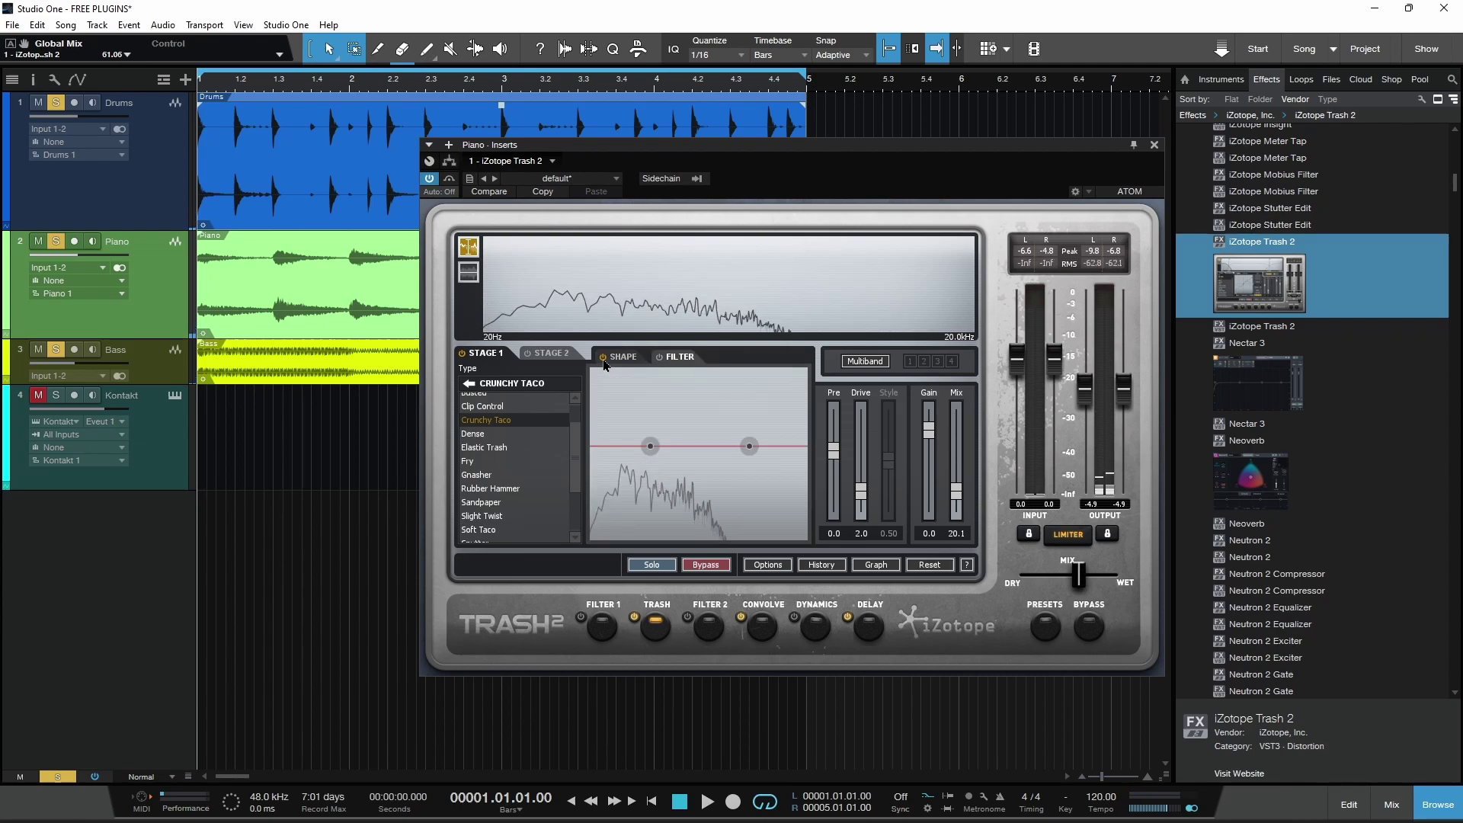
left_click(550, 352)
left_click(486, 352)
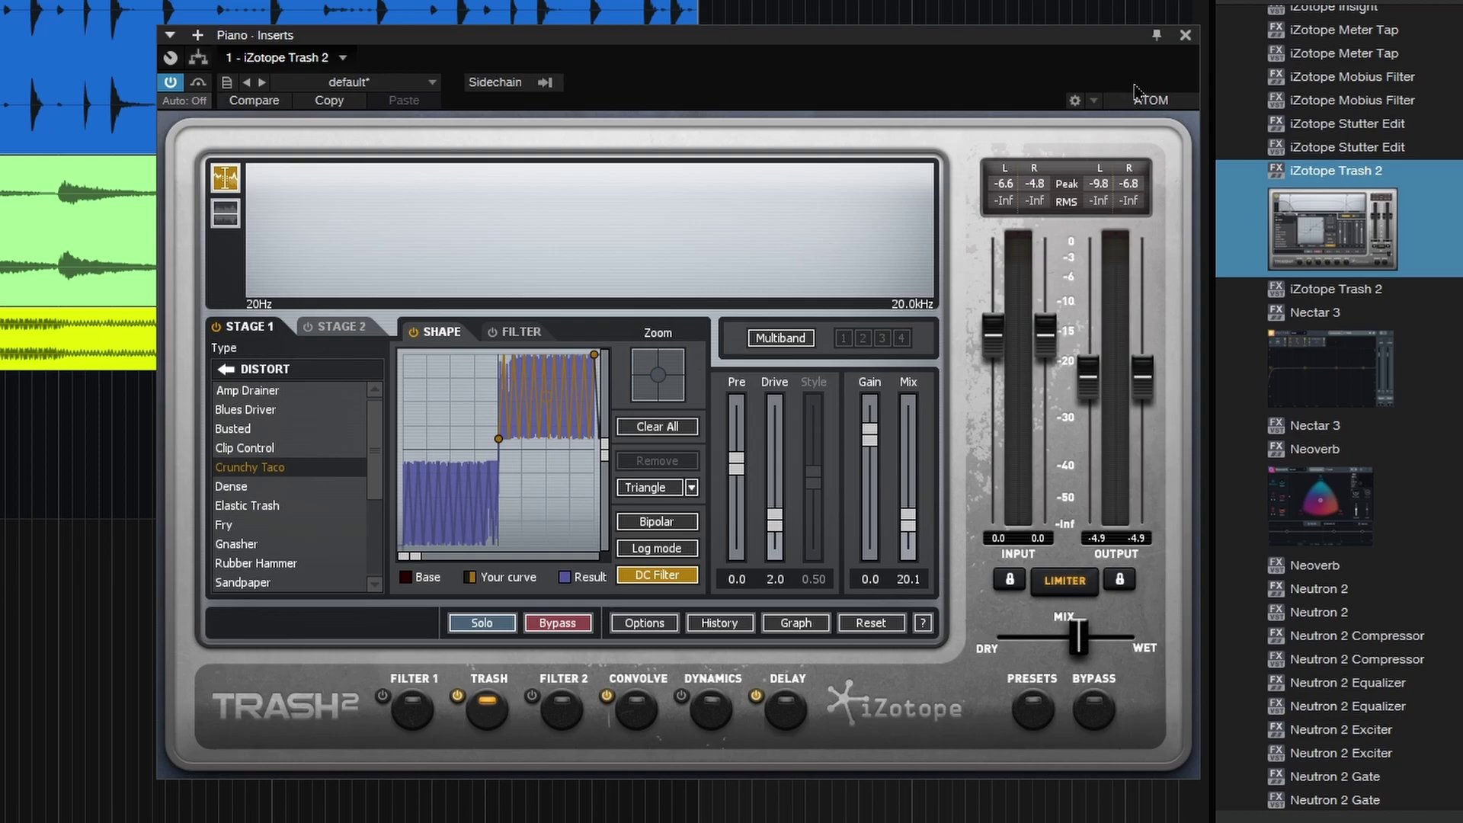
Close the Trash 2 plugin window to reveal the Kontakt instrument.
left_click(1184, 35)
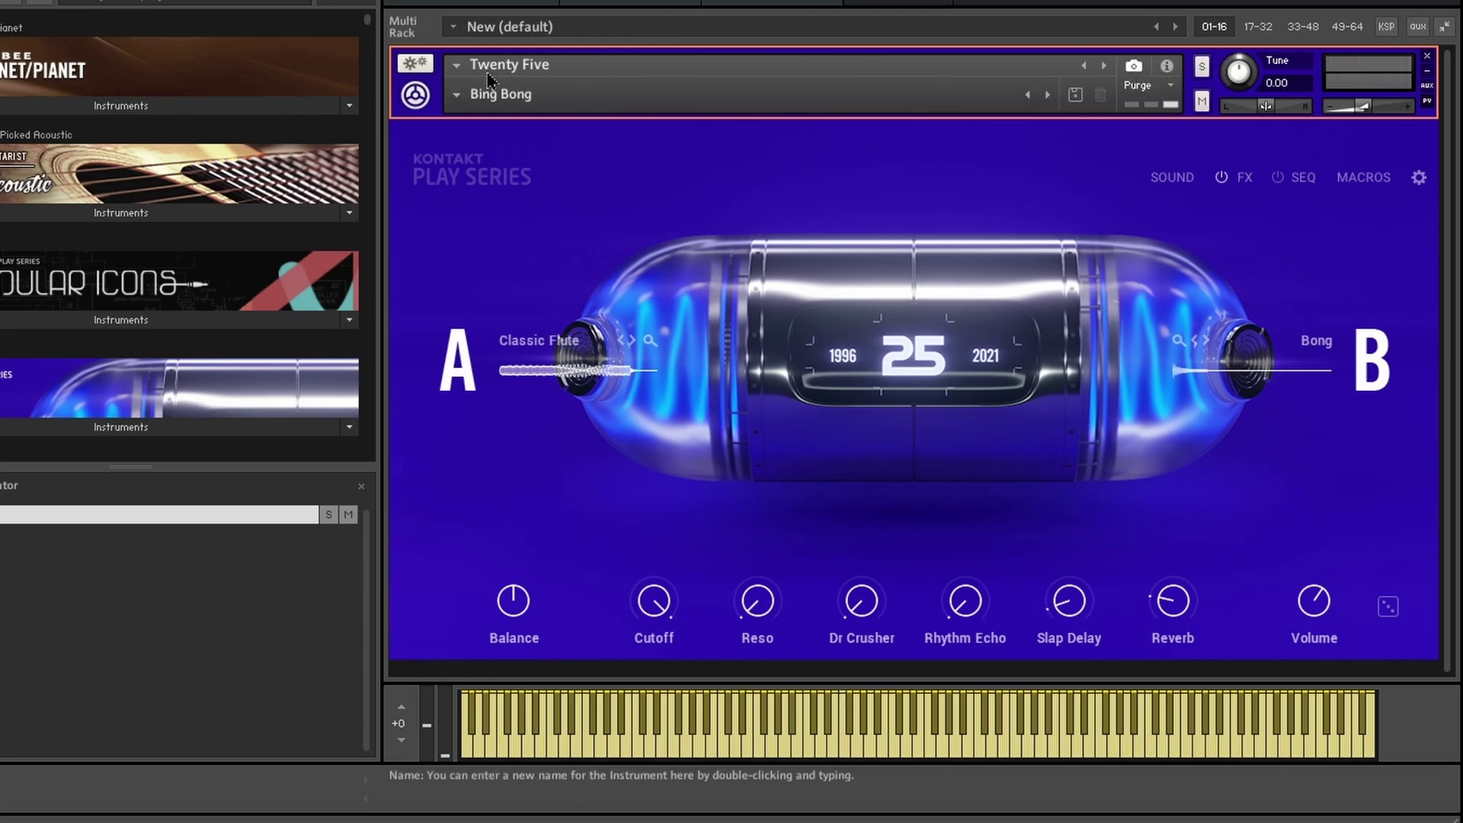
Audition the Anamen, Baby Ate and Brass Classic snapshots, ending on Underwater Bells from Mallet Instruments.
left_click(458, 96)
mouse_move(479, 112)
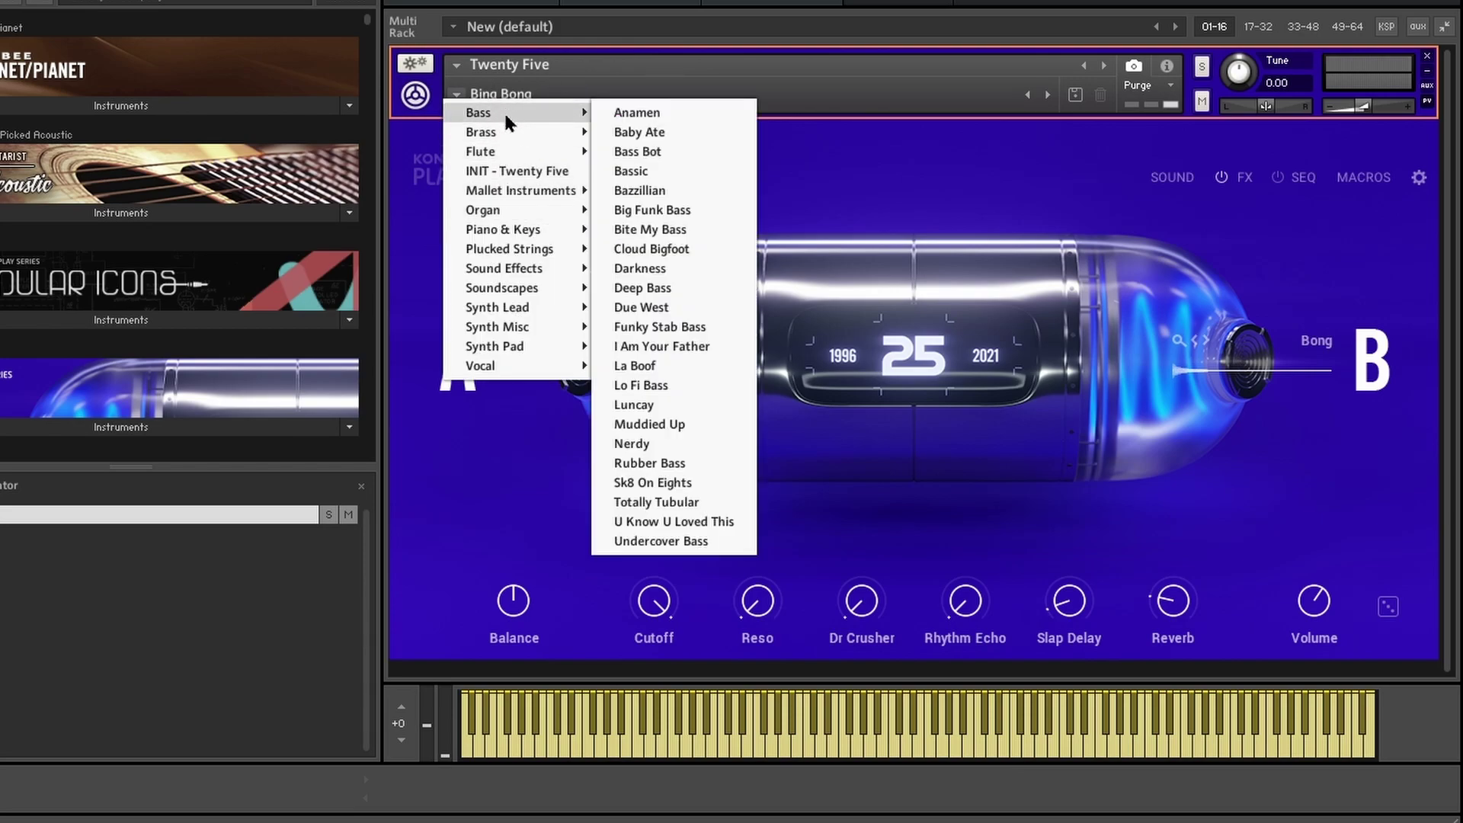
left_click(636, 113)
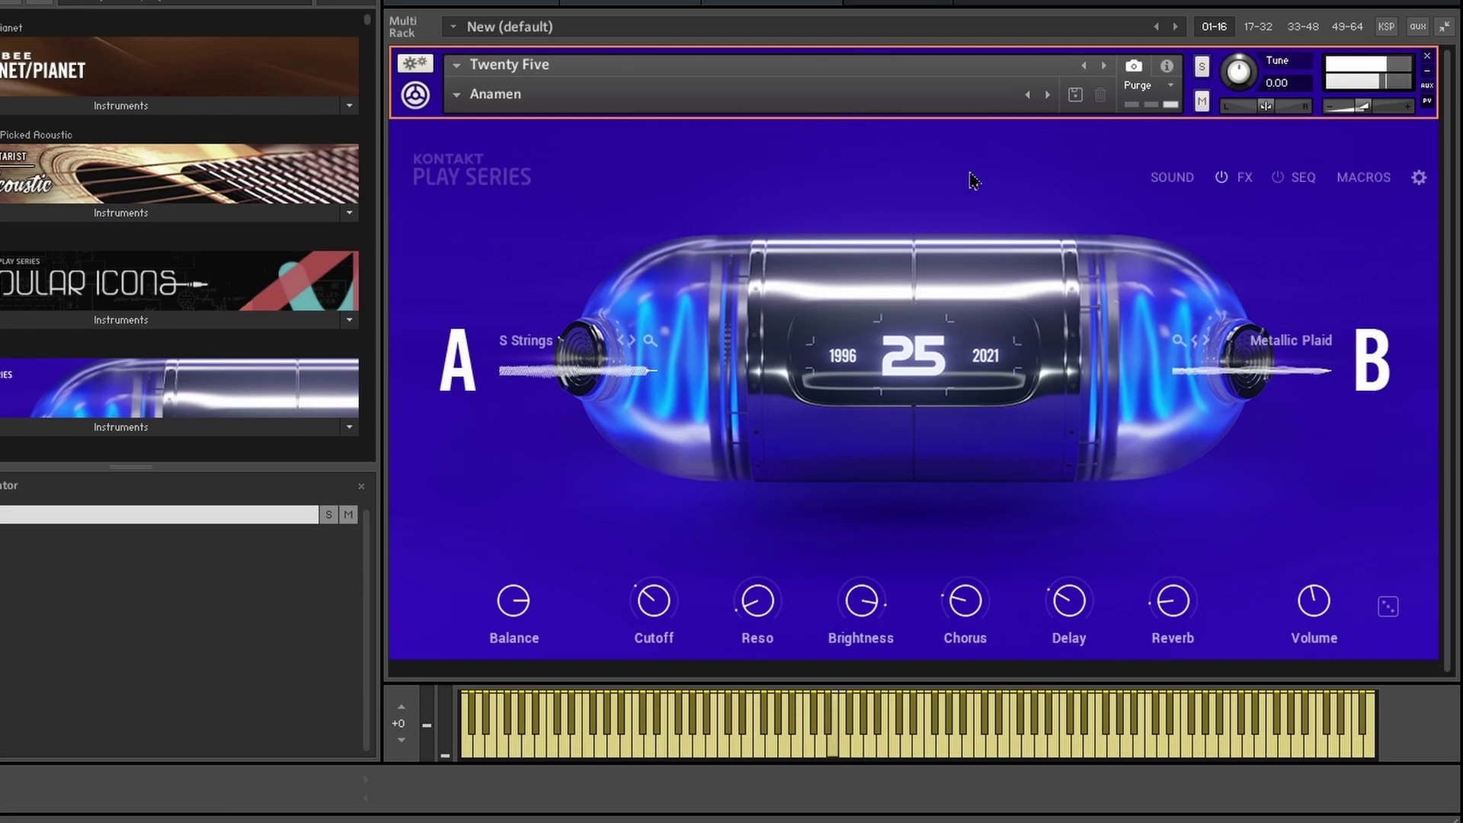
left_click(1045, 95)
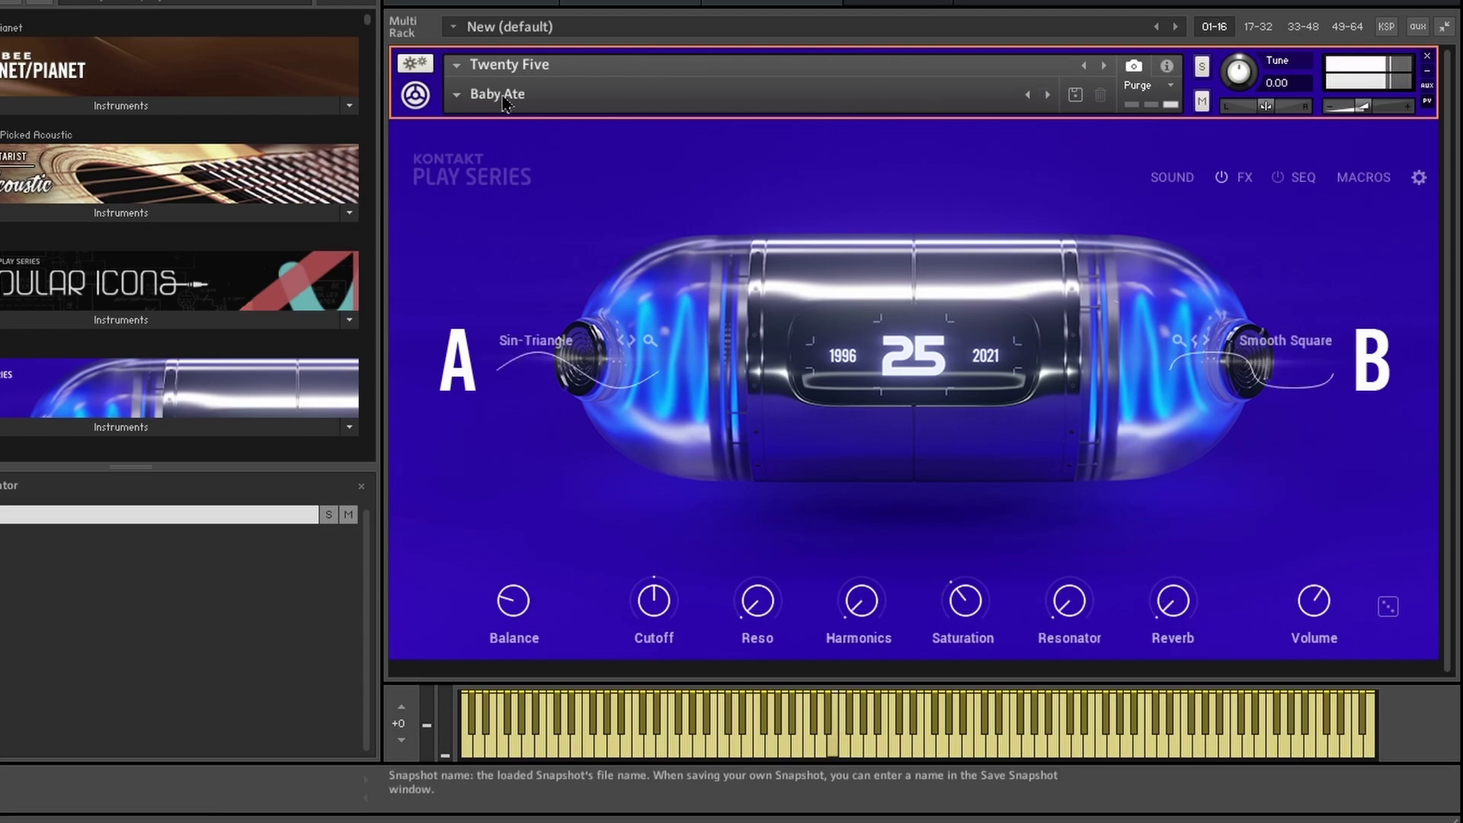
left_click(458, 94)
mouse_move(482, 132)
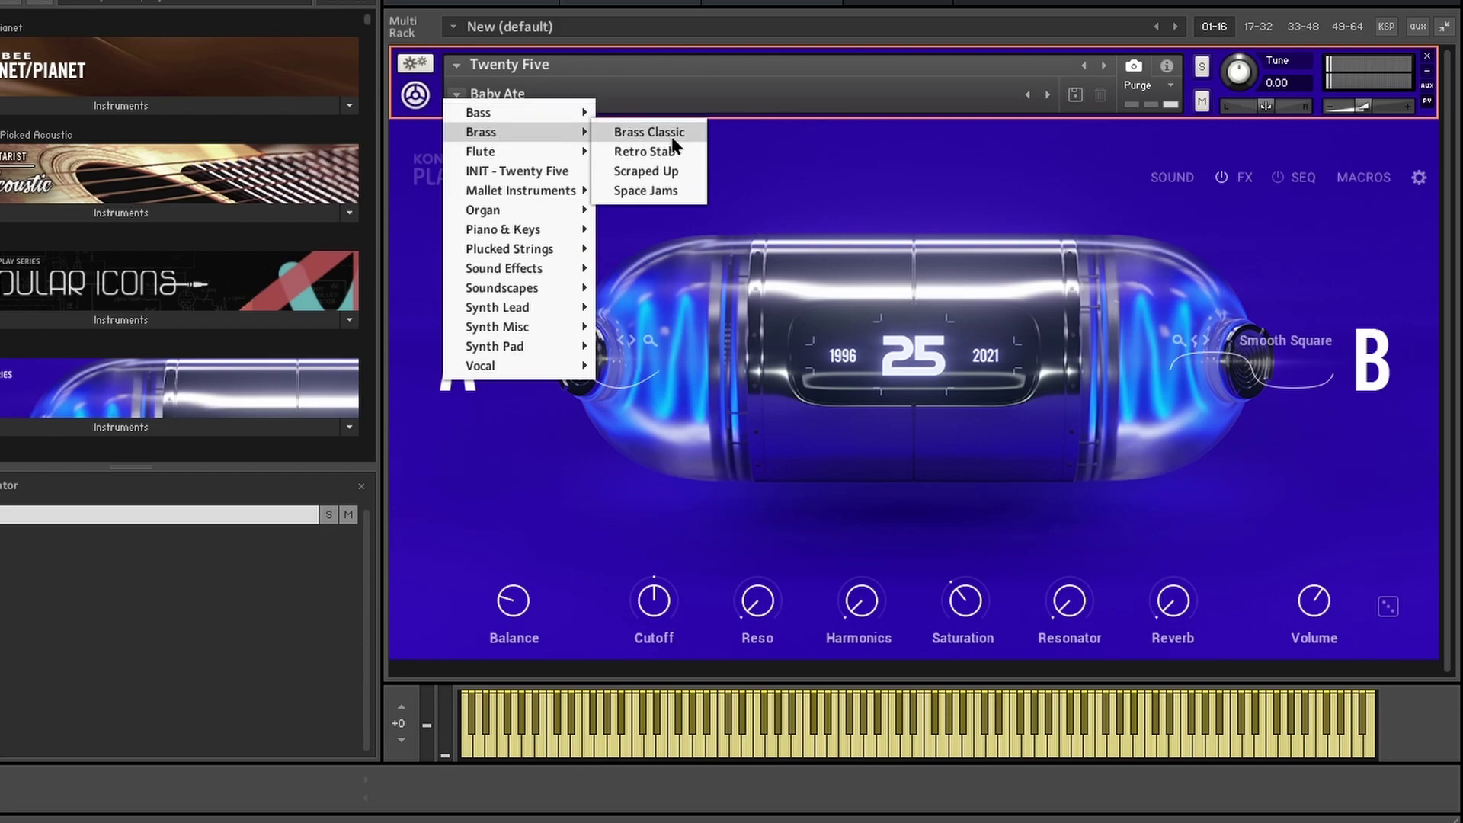
left_click(674, 137)
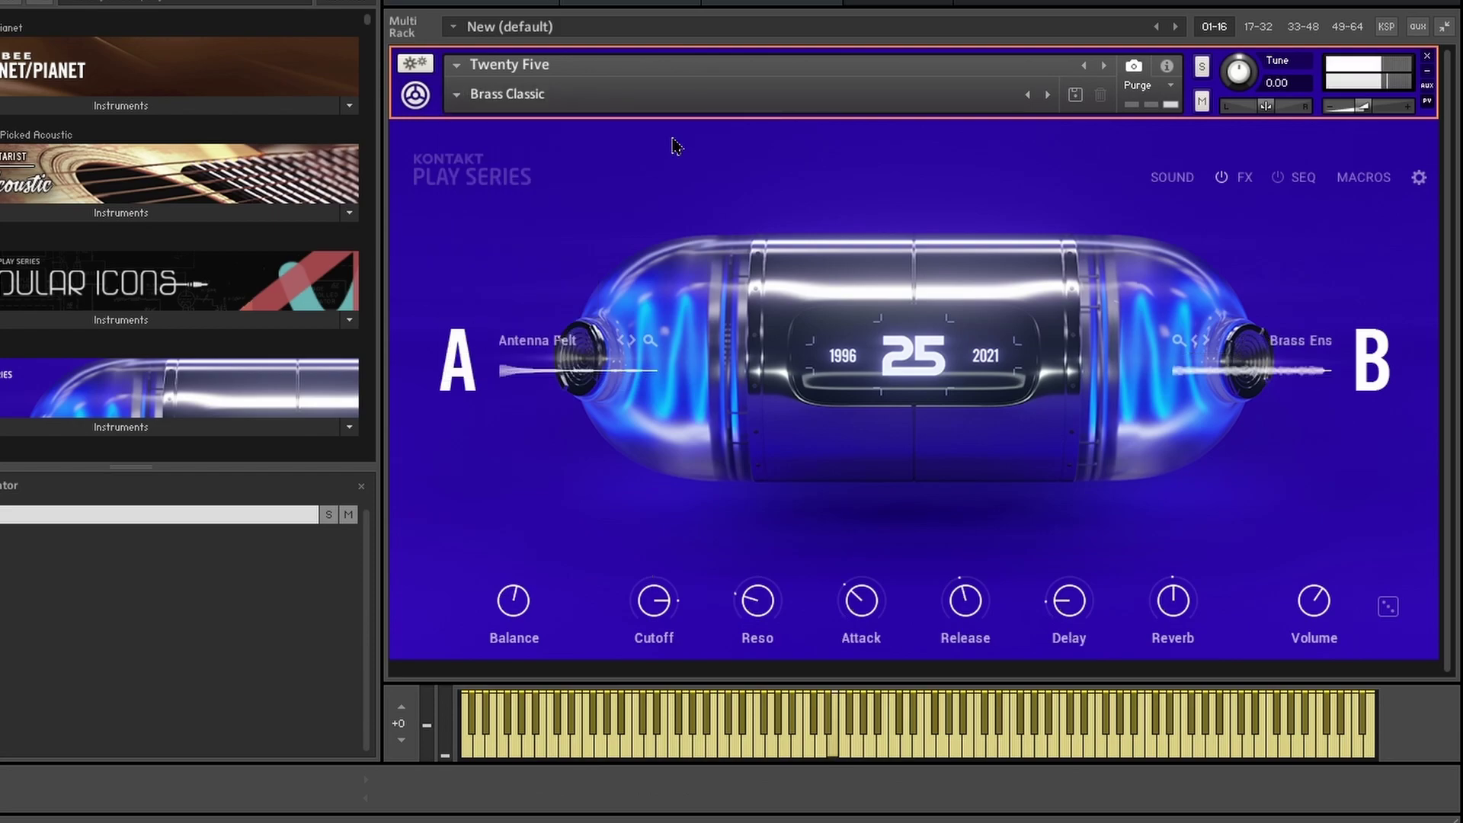
left_click(459, 100)
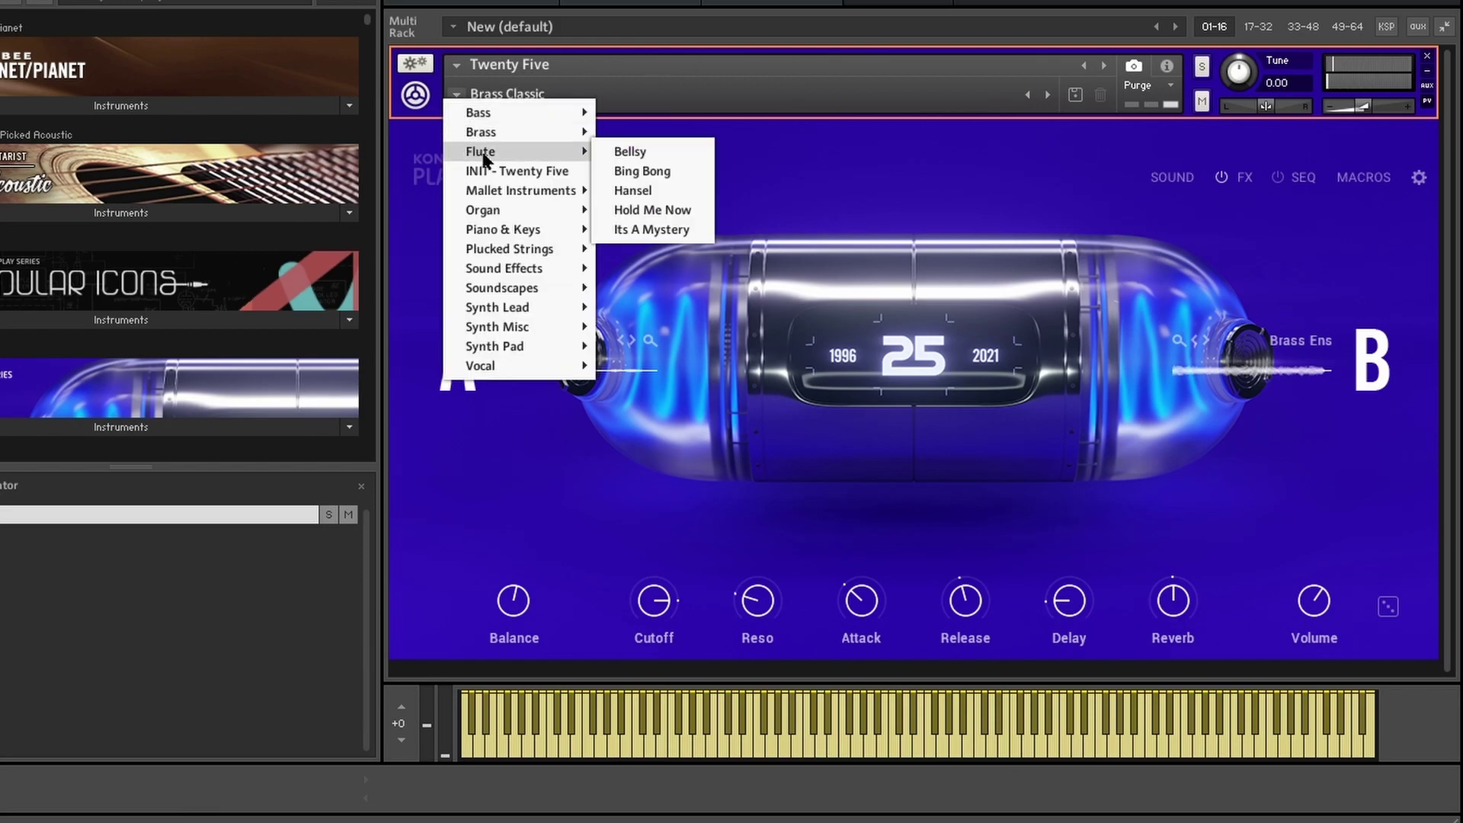
mouse_move(520, 190)
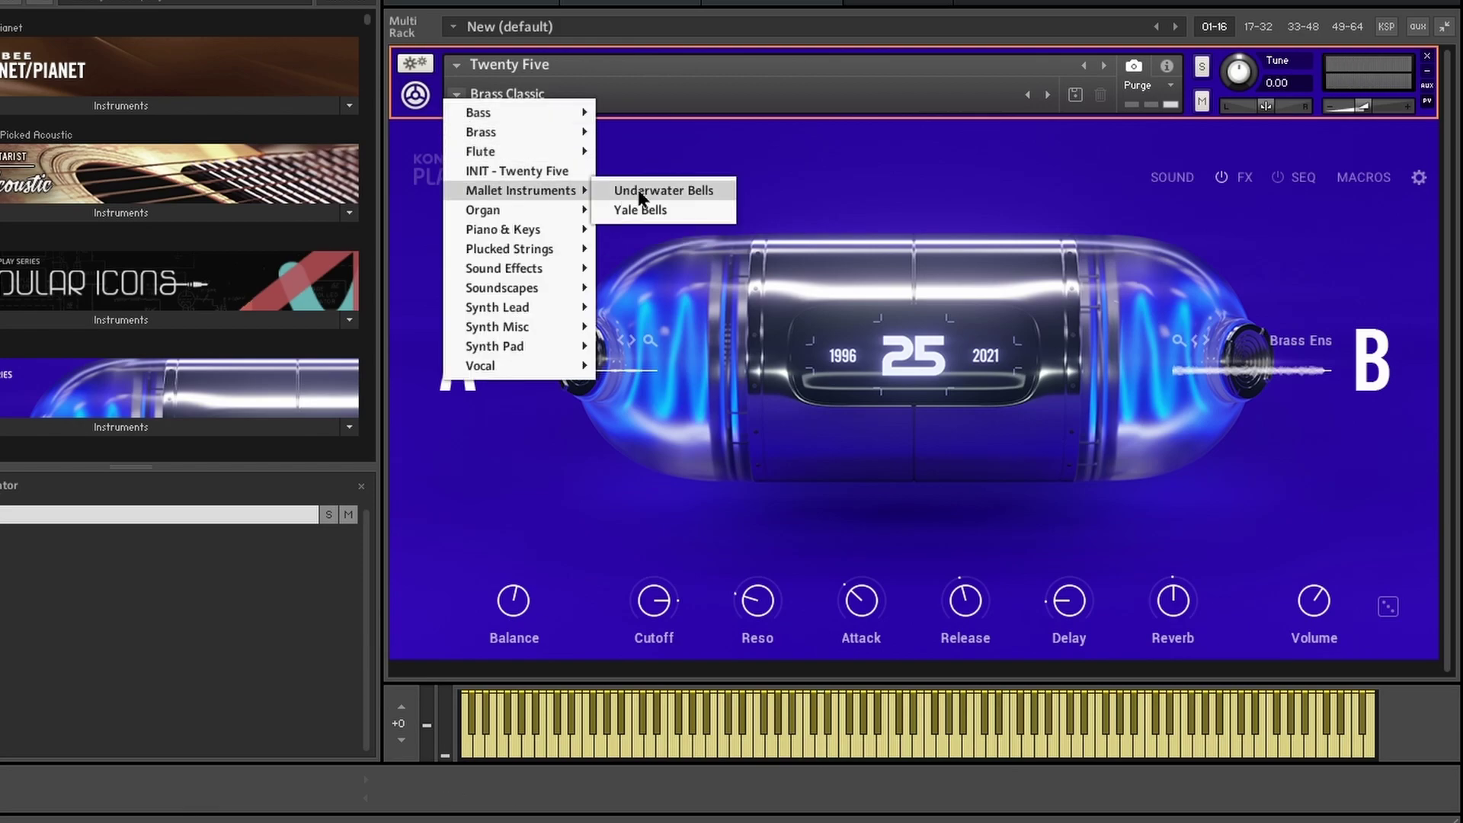
left_click(638, 189)
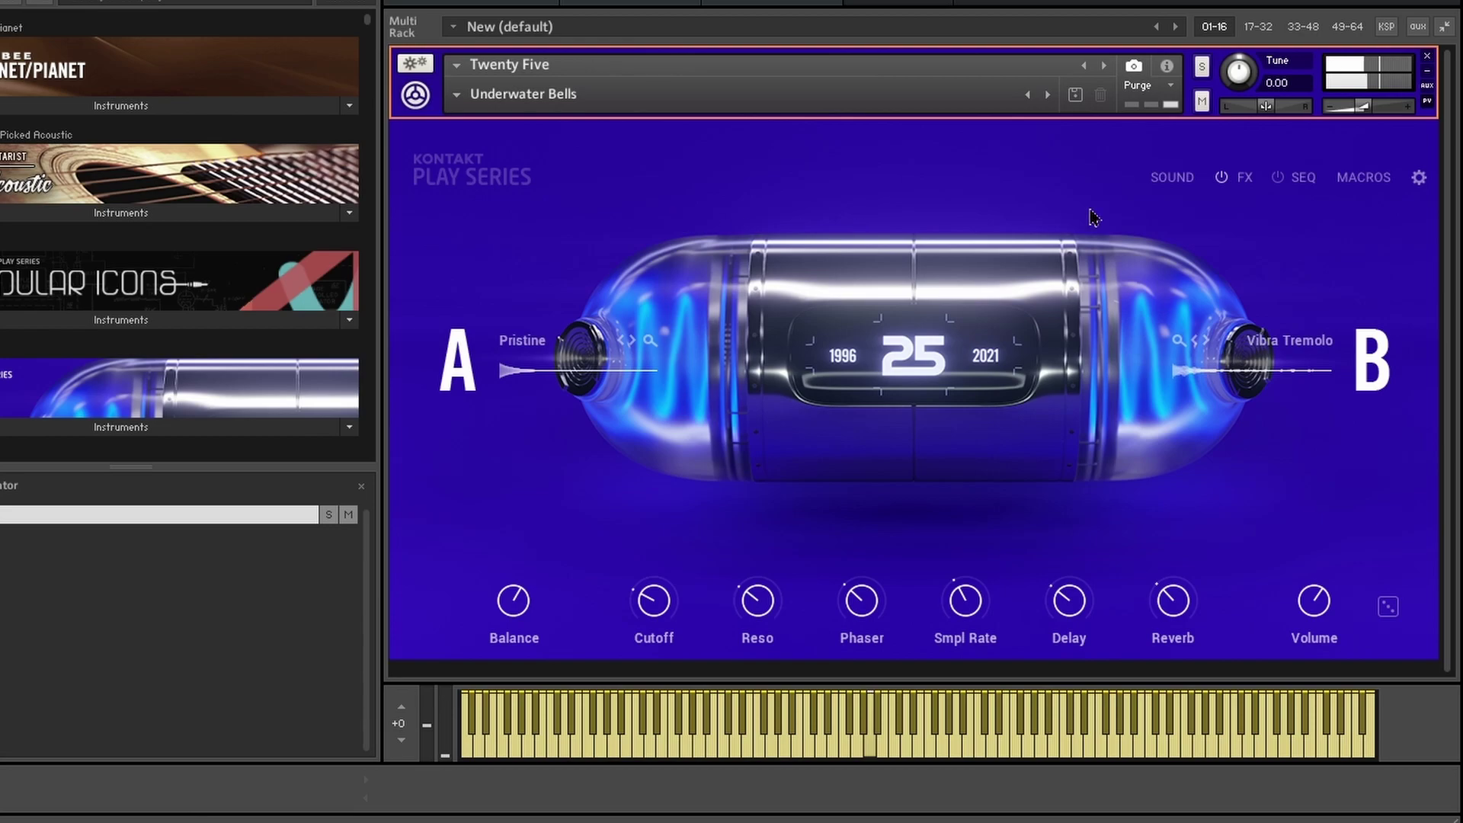
Inspect the effects chain's Lo-Fi effect settings and its effect-type list, keeping Lo-Fi.
left_click(1172, 178)
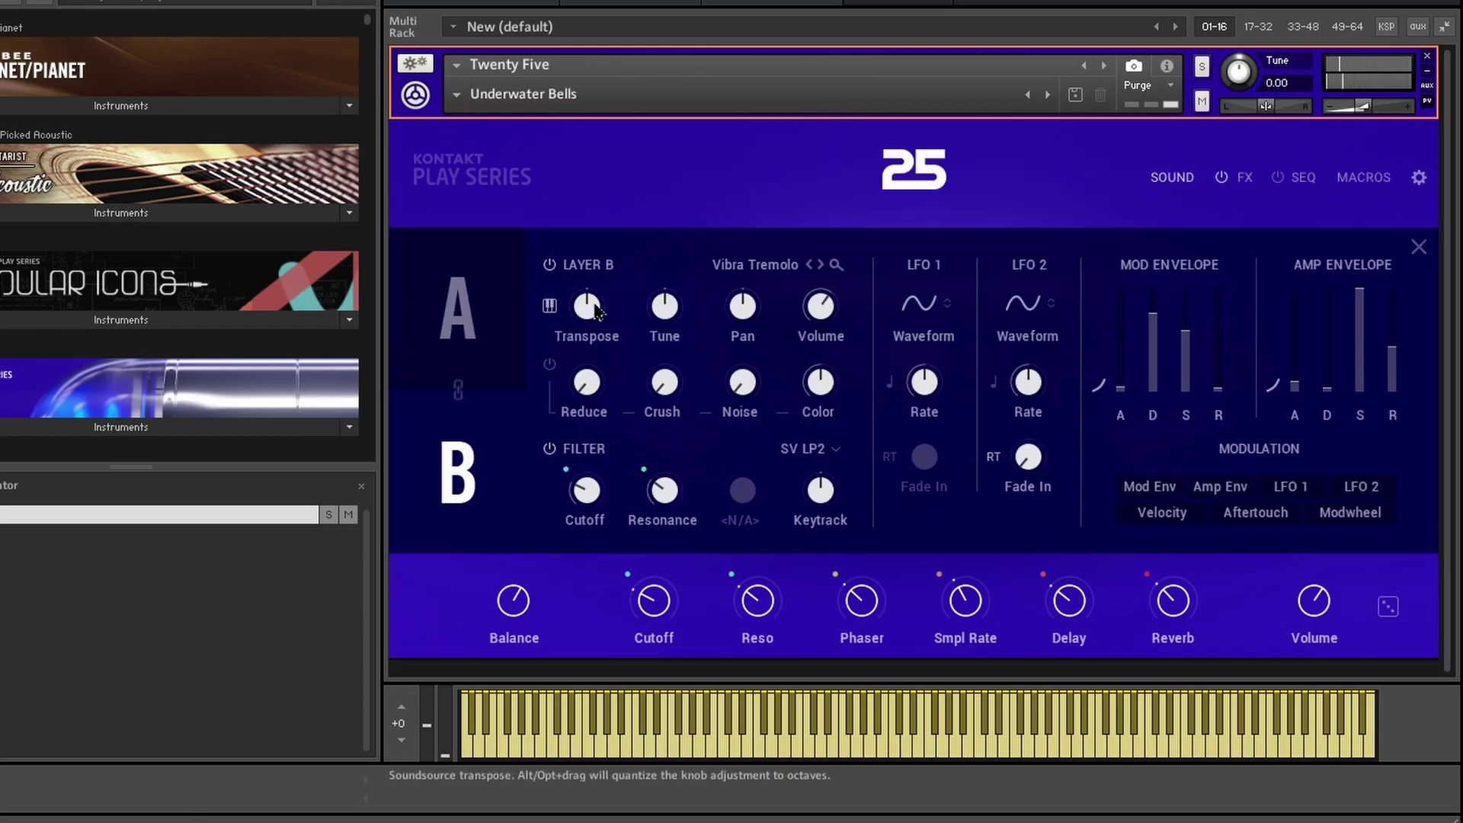
left_click(1241, 178)
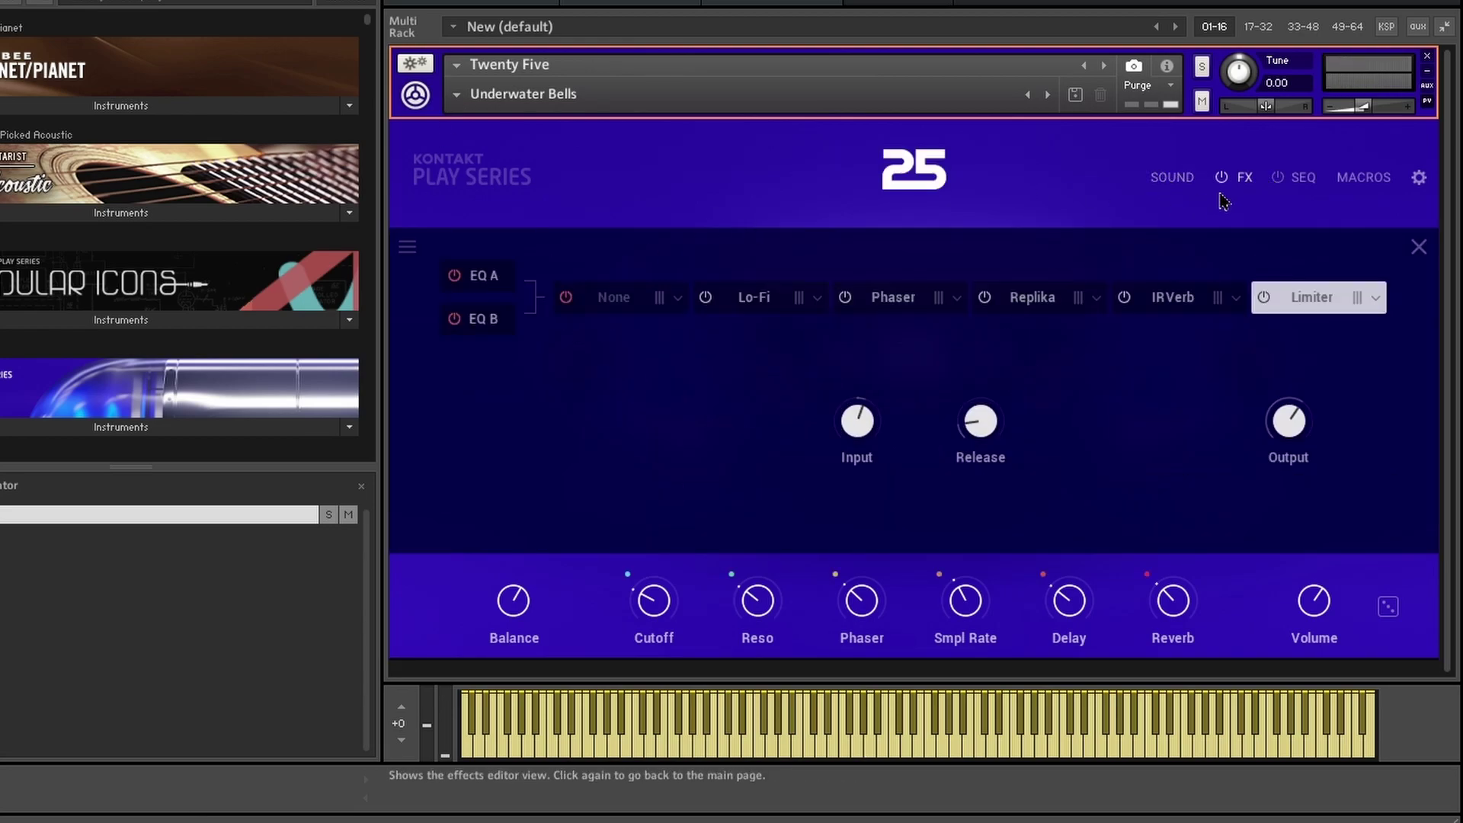
left_click(743, 312)
left_click(817, 300)
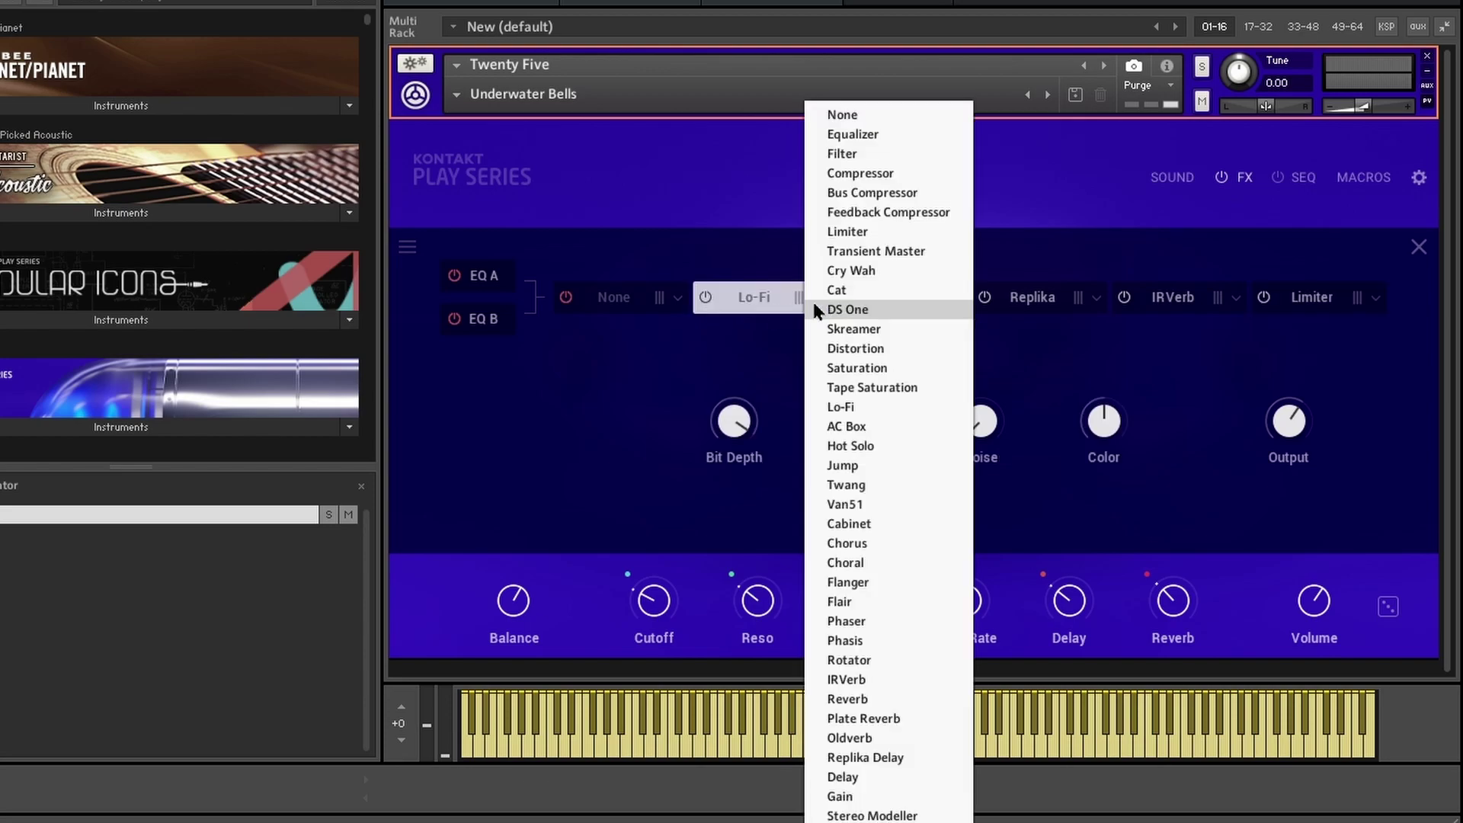
left_click(548, 355)
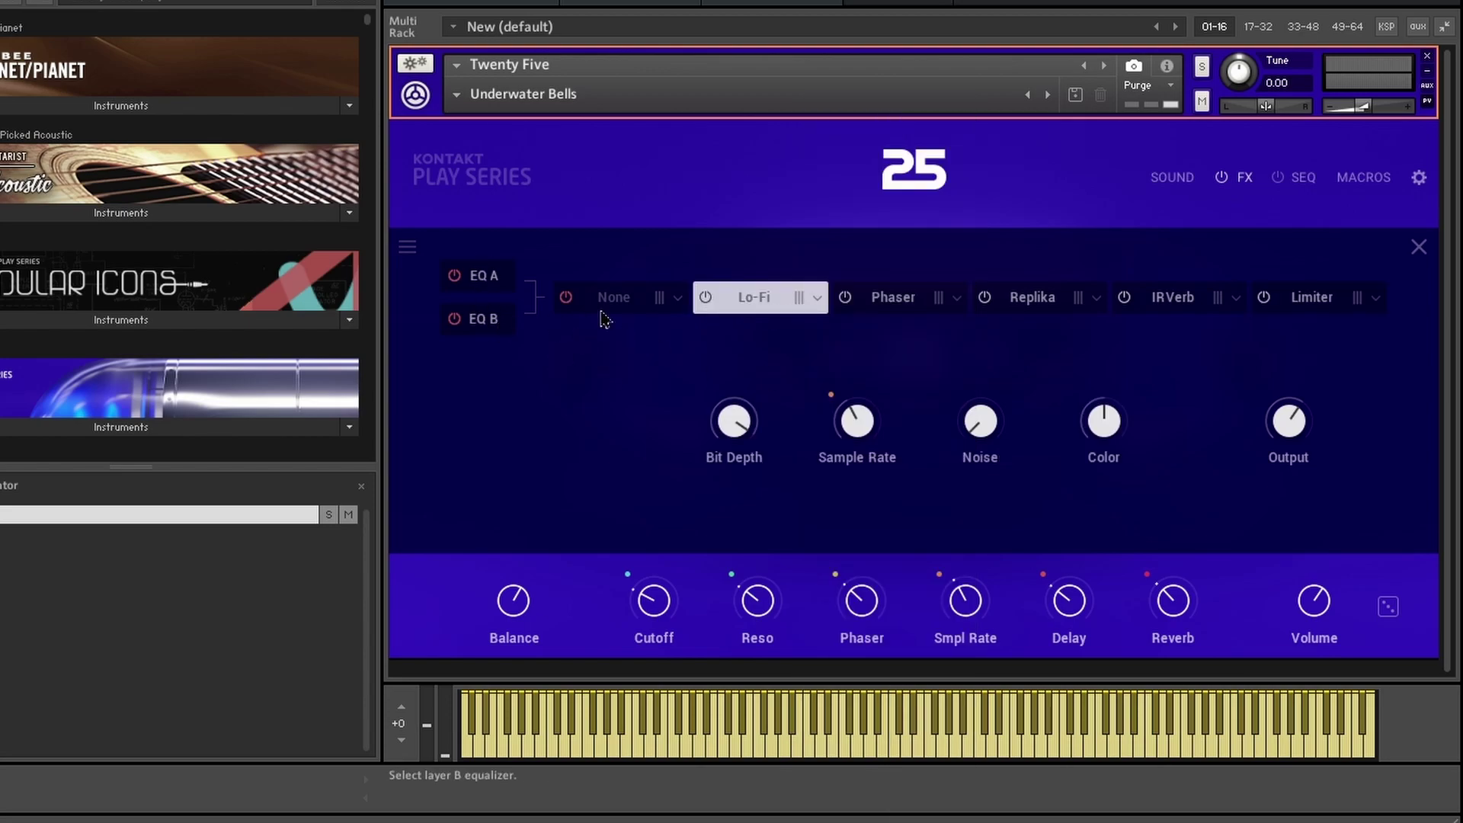
Return to the sound editing page and close it to show the main page with both layers.
left_click(1172, 178)
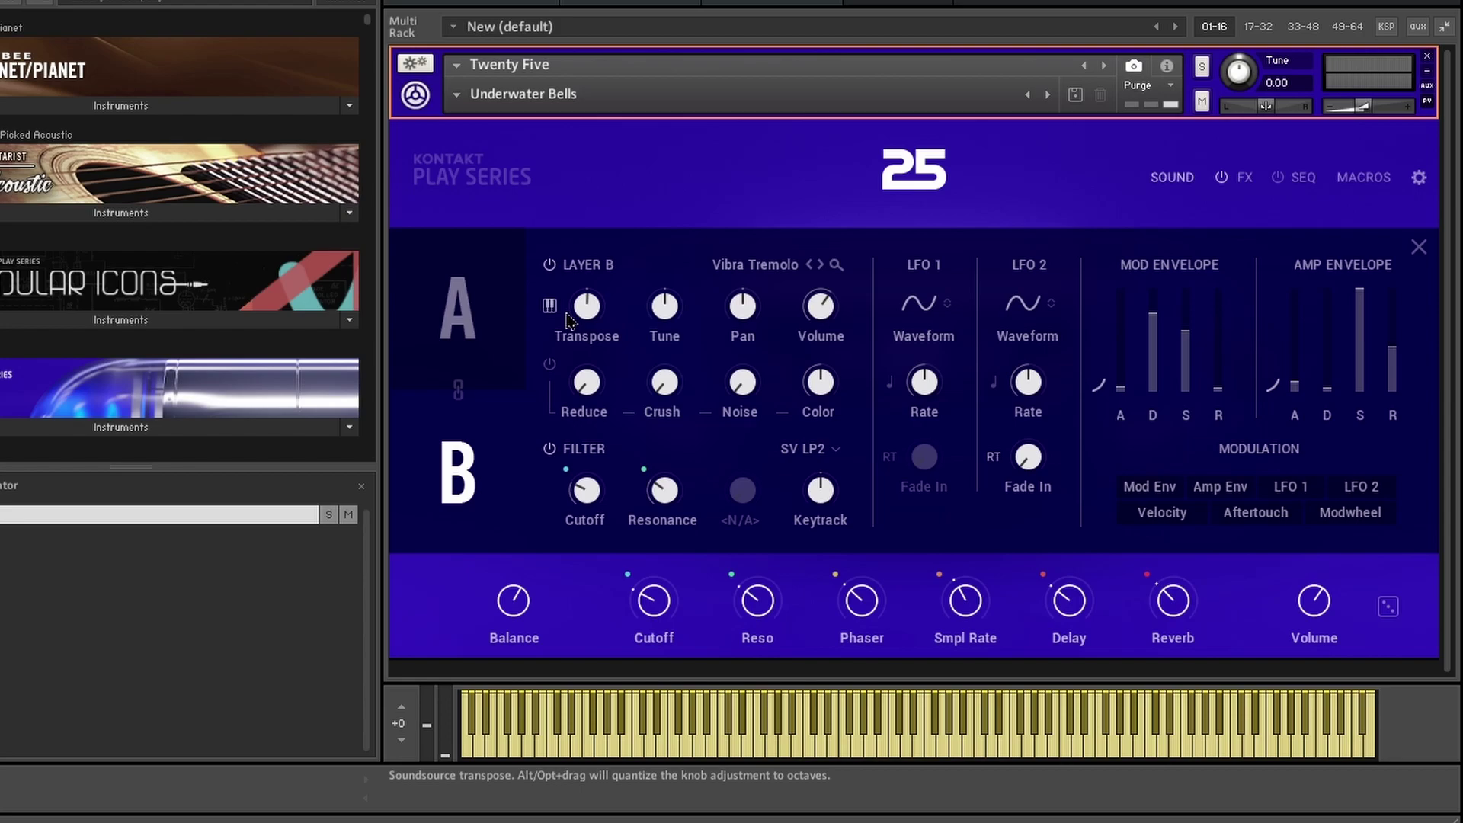
left_click(1173, 179)
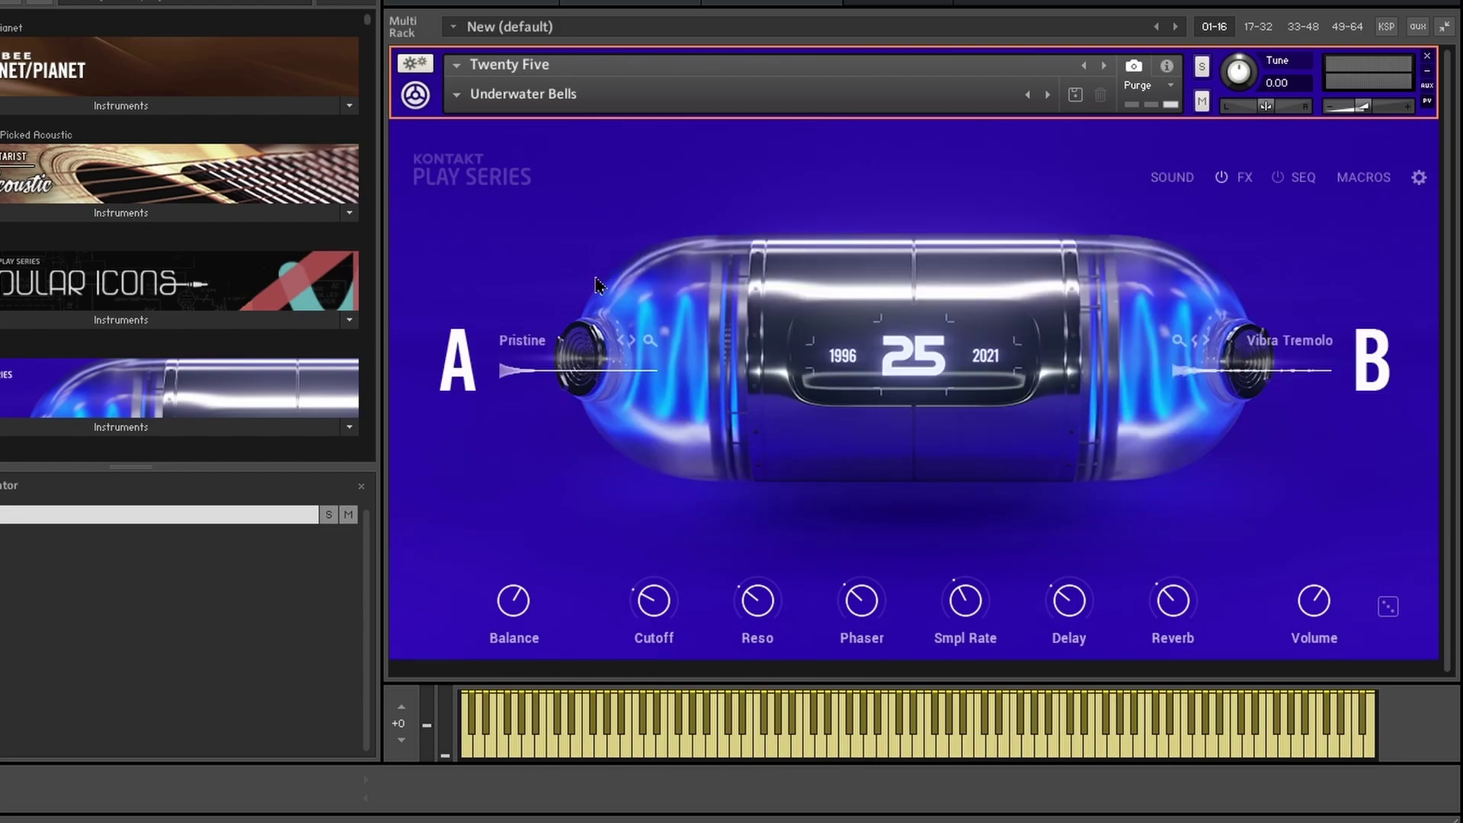
Set layer A's soundsource to Hipster Glitter and layer B's to Deep Throat after trying AdditivMix VI.
left_click(522, 341)
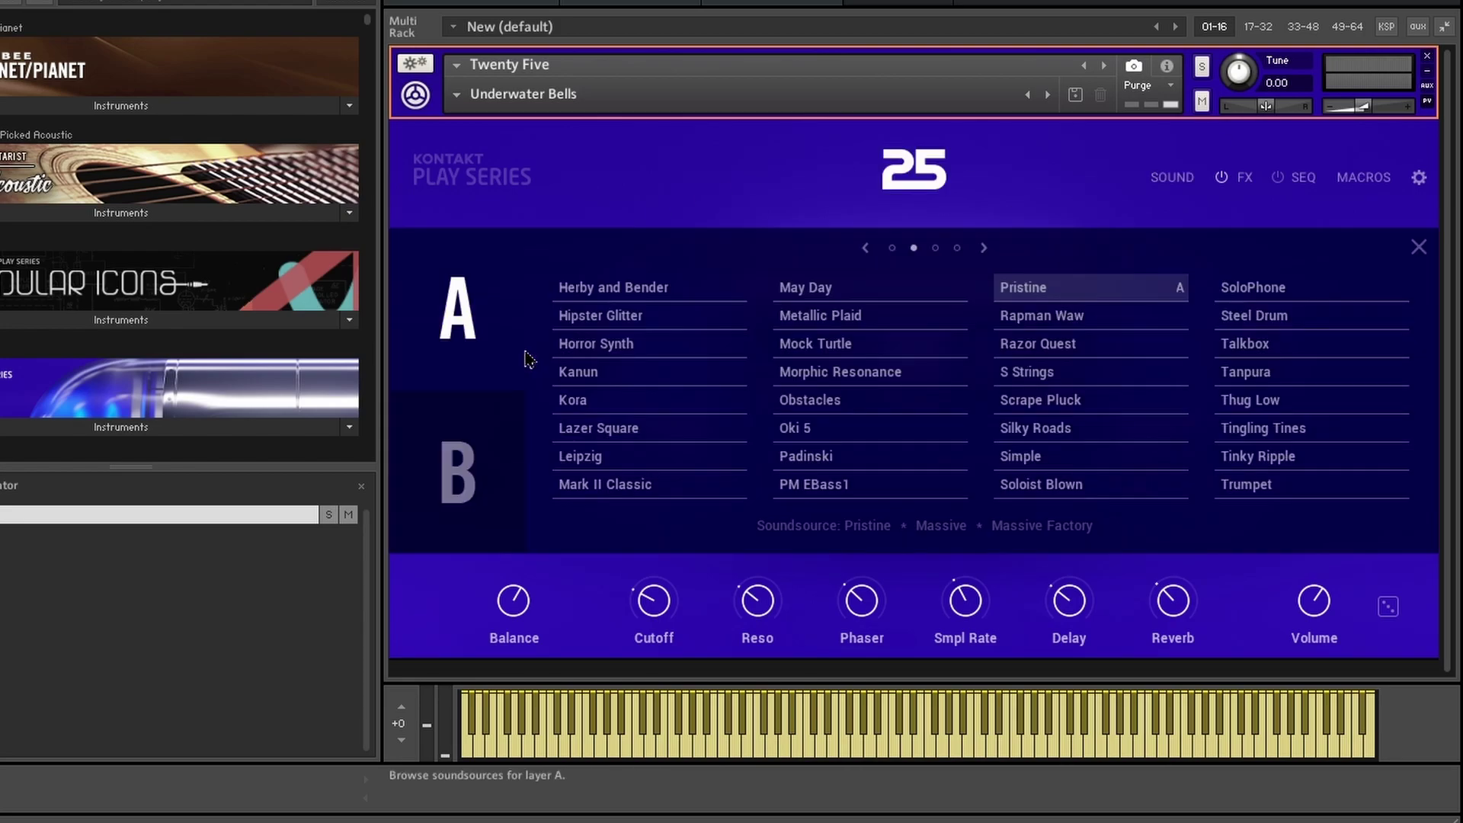
left_click(600, 316)
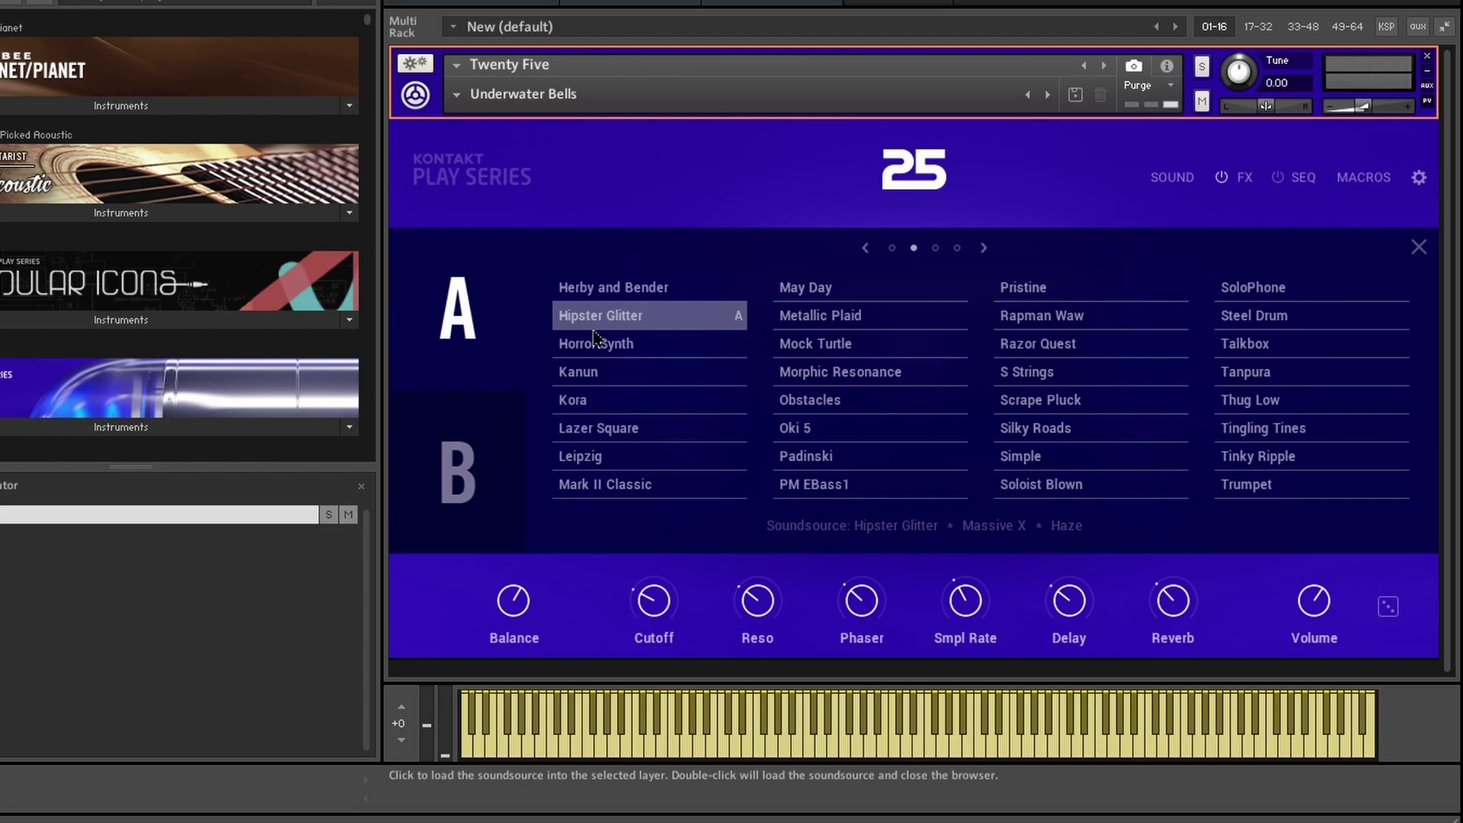
left_click(458, 471)
left_click(845, 400)
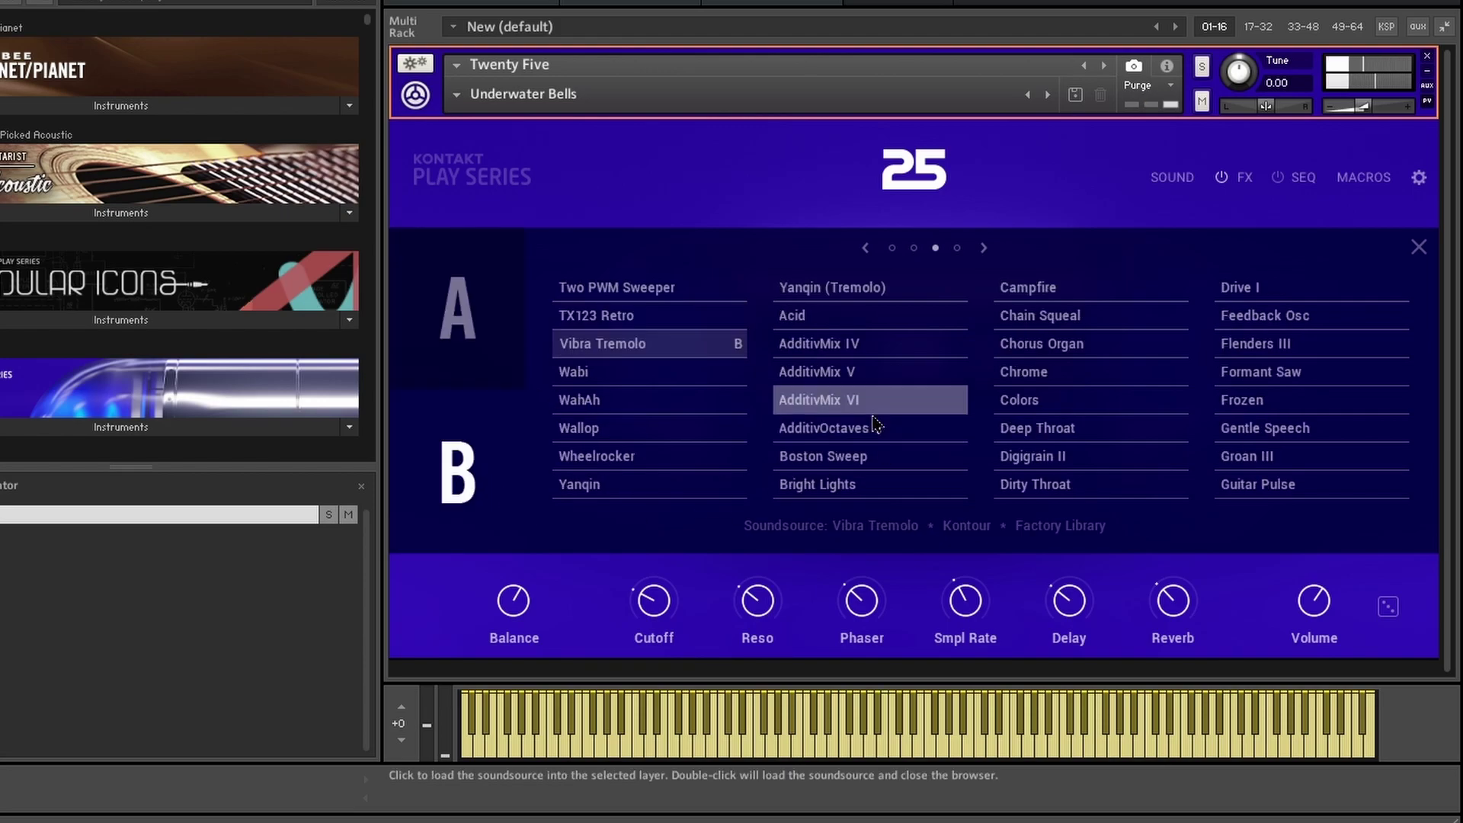
left_click(1036, 430)
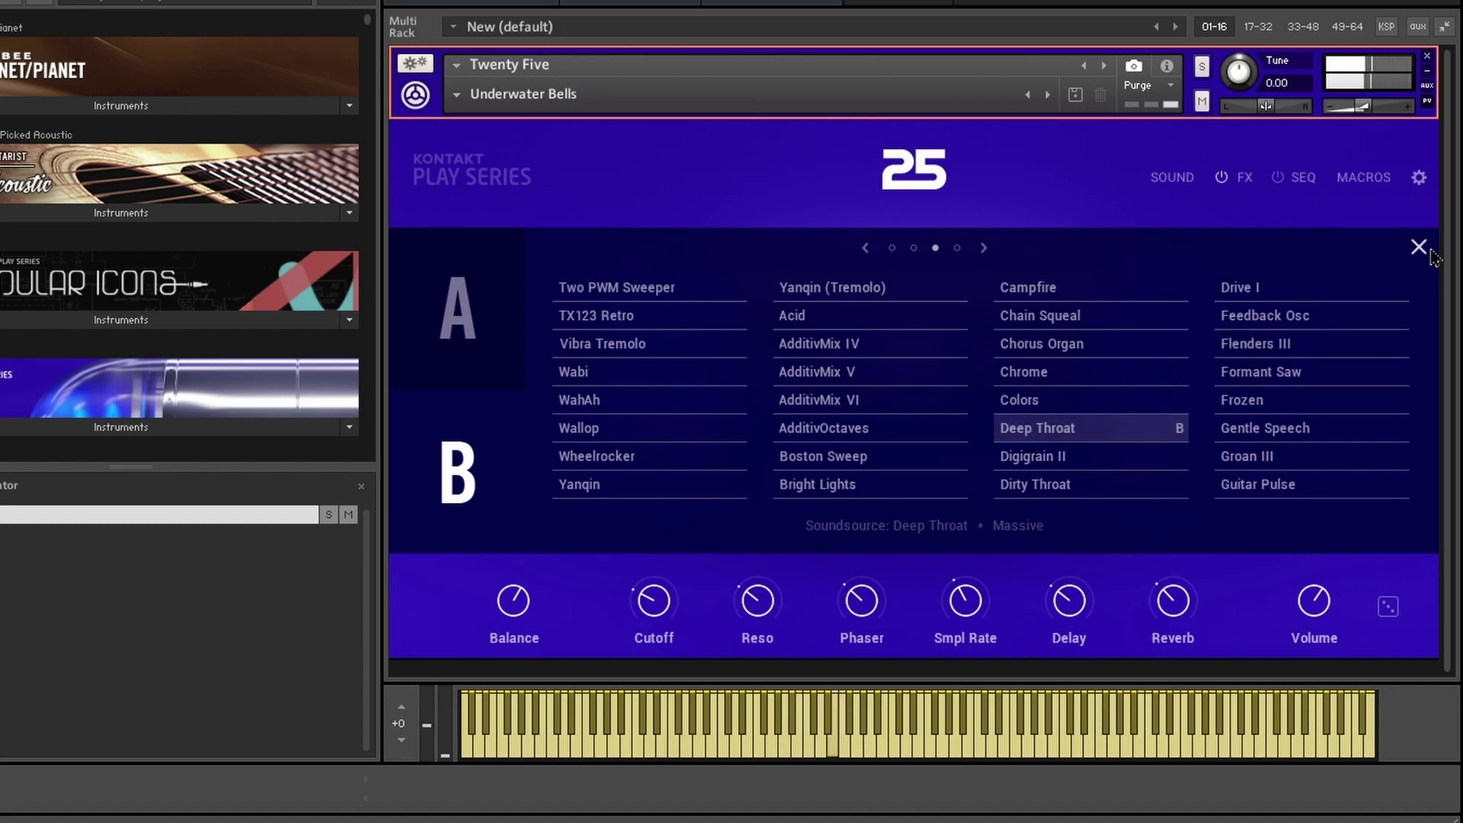
Page through the soundsource list and close the browser to return to the main page.
left_click(957, 247)
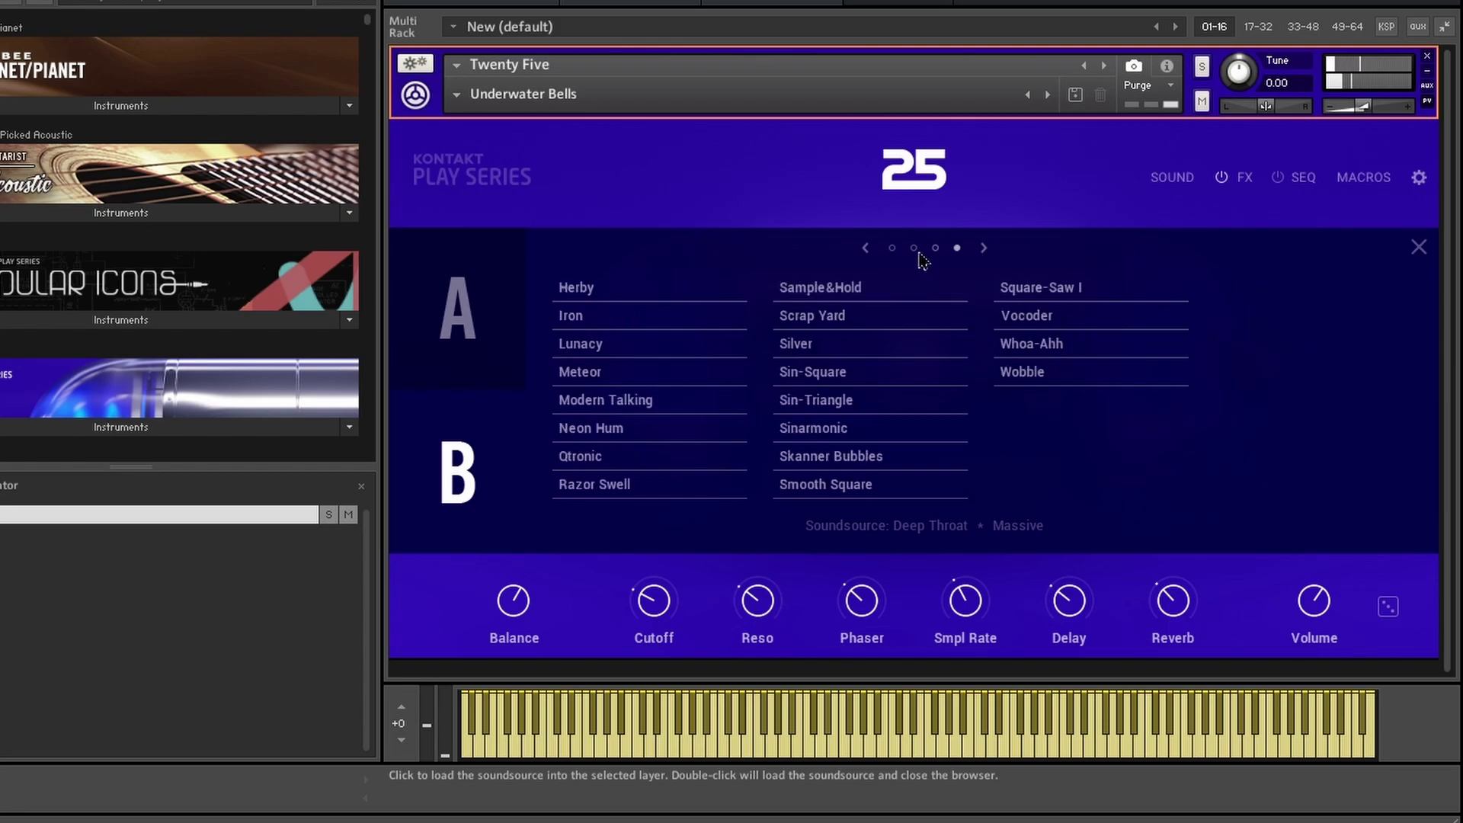
left_click(893, 249)
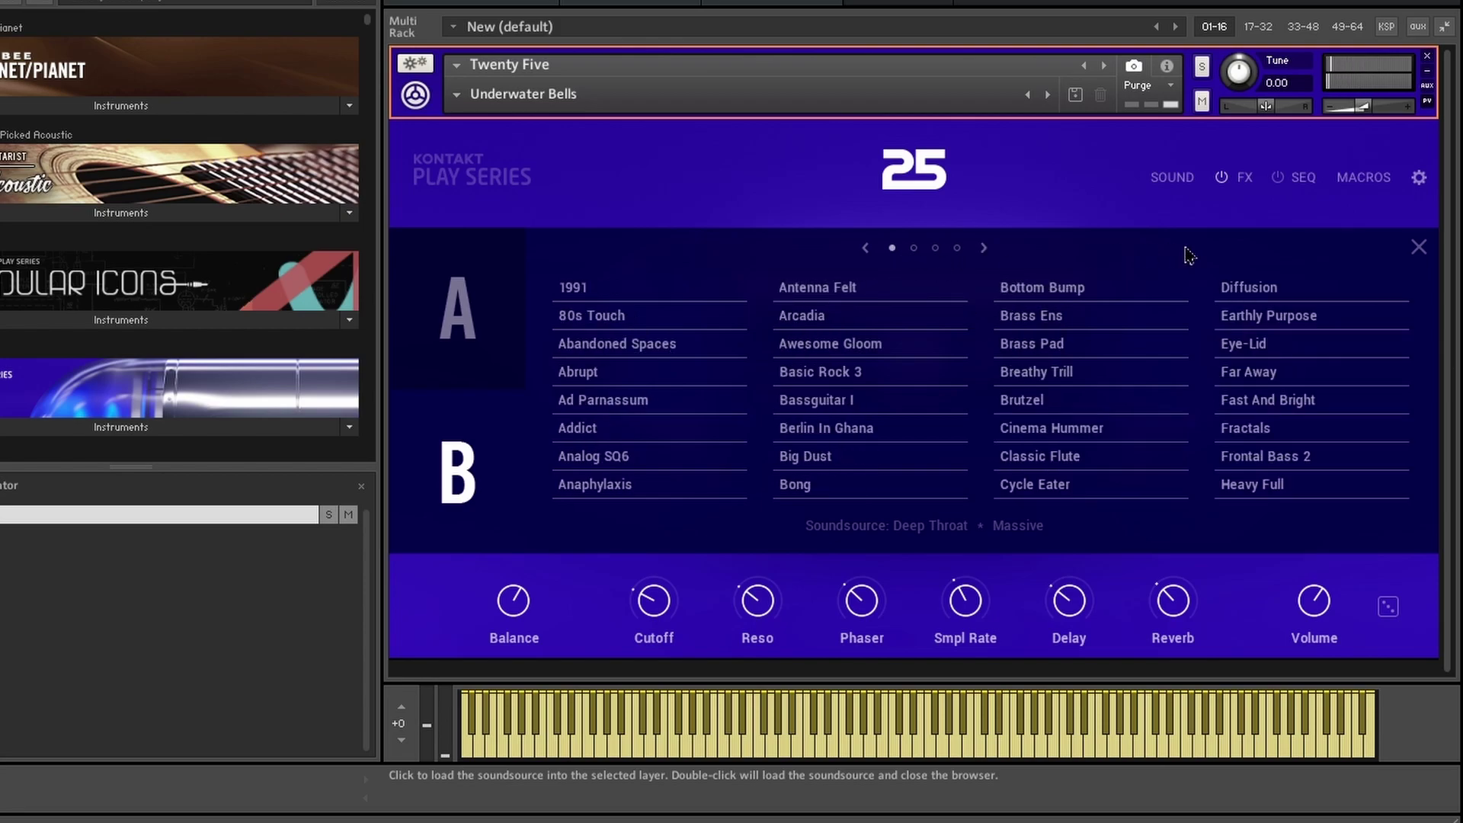
left_click(1419, 250)
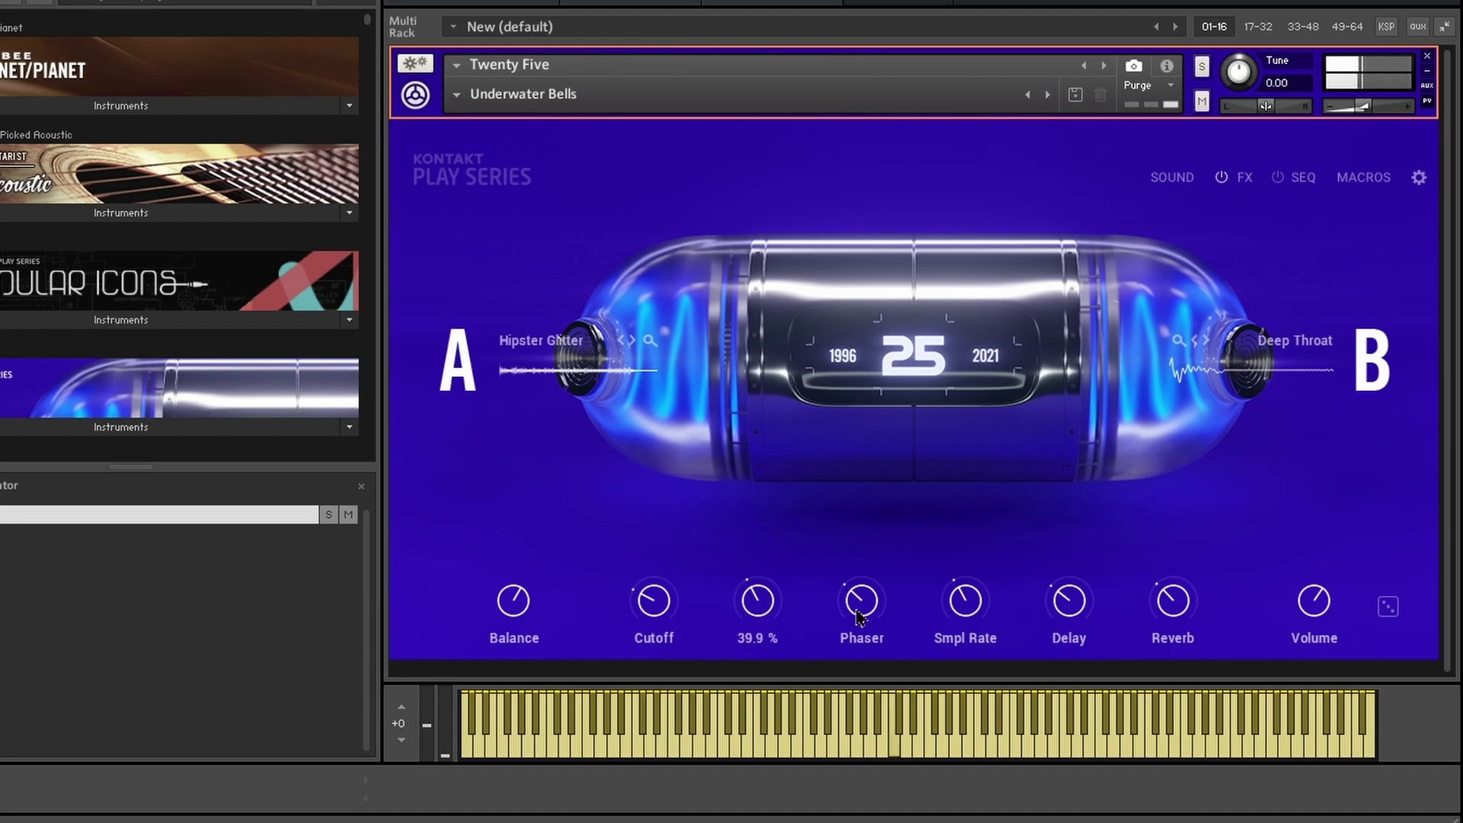
View the macro editor, then switch to the step sequencer page on Pitch/Velocity.
left_click(1362, 178)
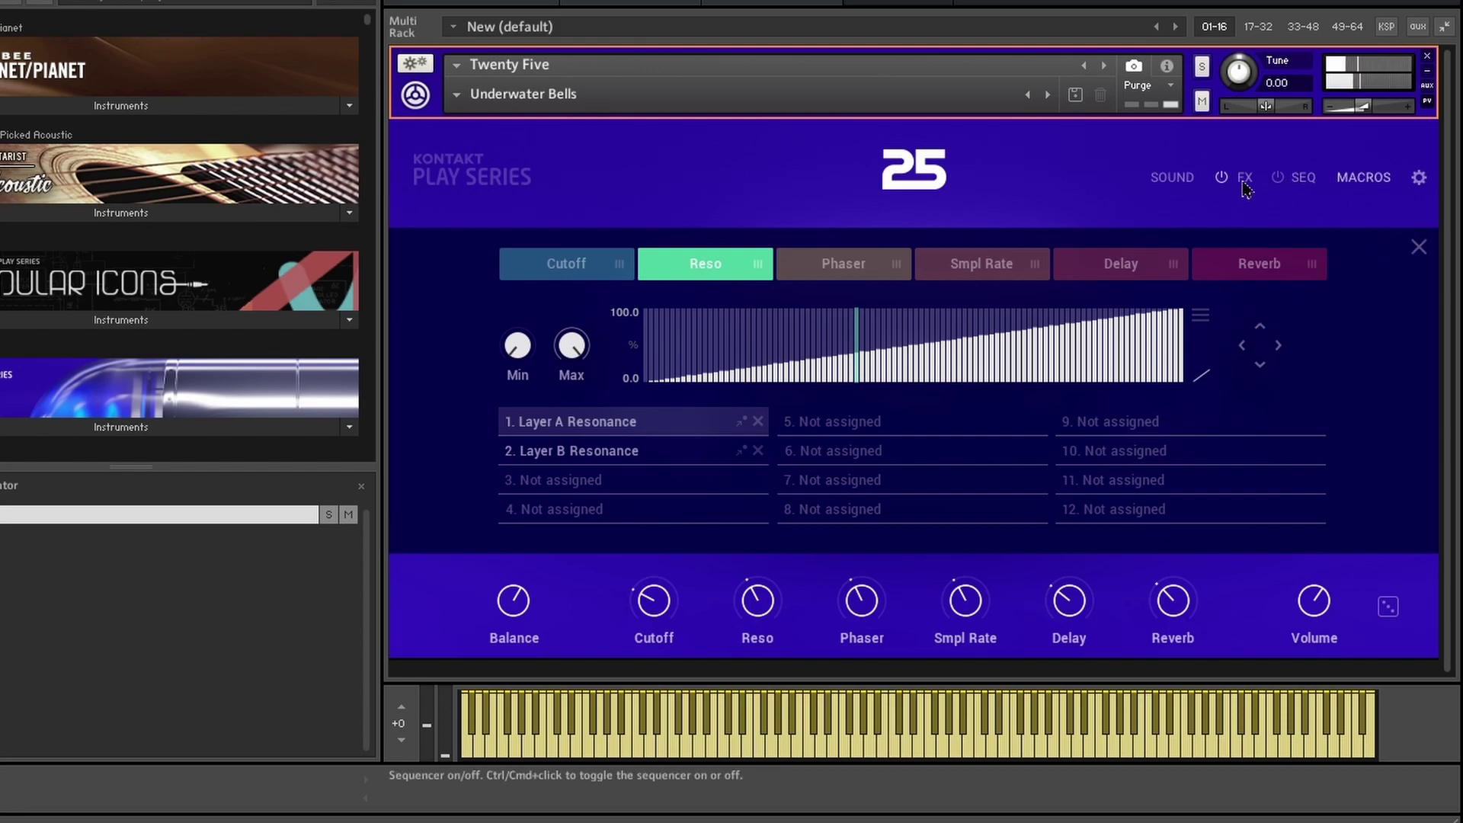
left_click(1298, 178)
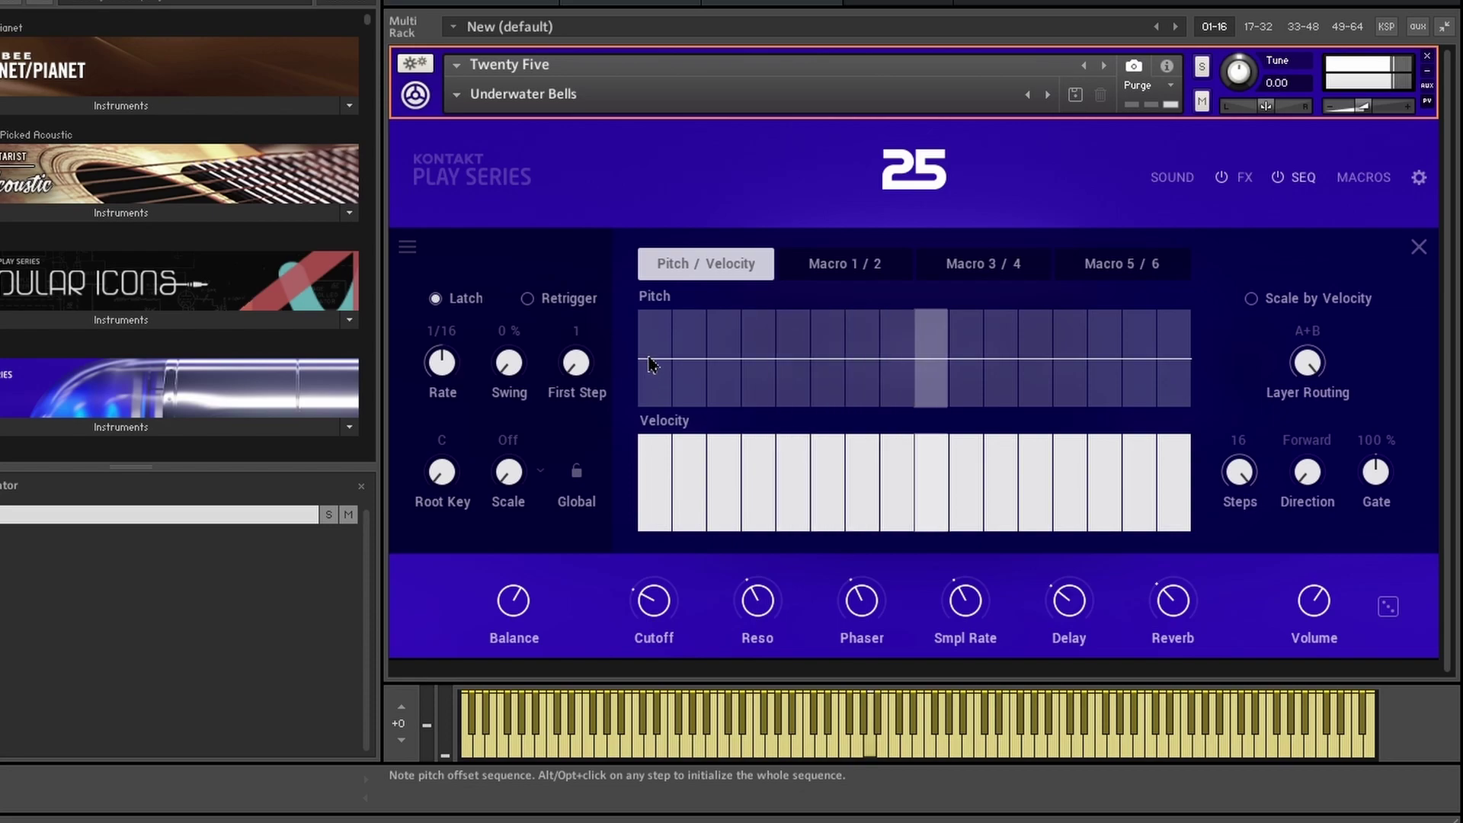
Turn off sequencer latch and draw stepped pitch offsets across the 16 sequence steps.
left_click(434, 300)
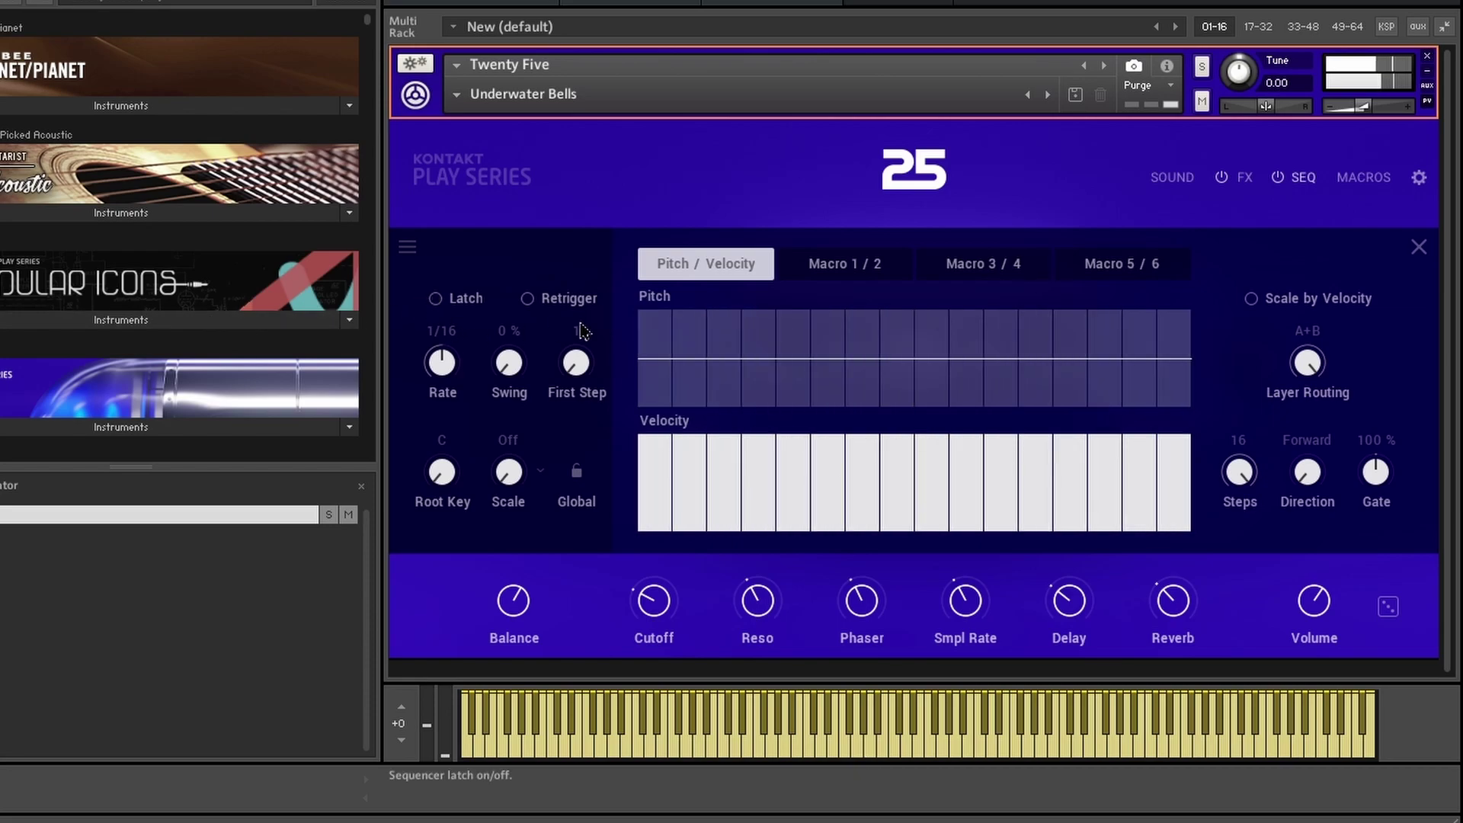
left_click_drag(655, 377, 1180, 322)
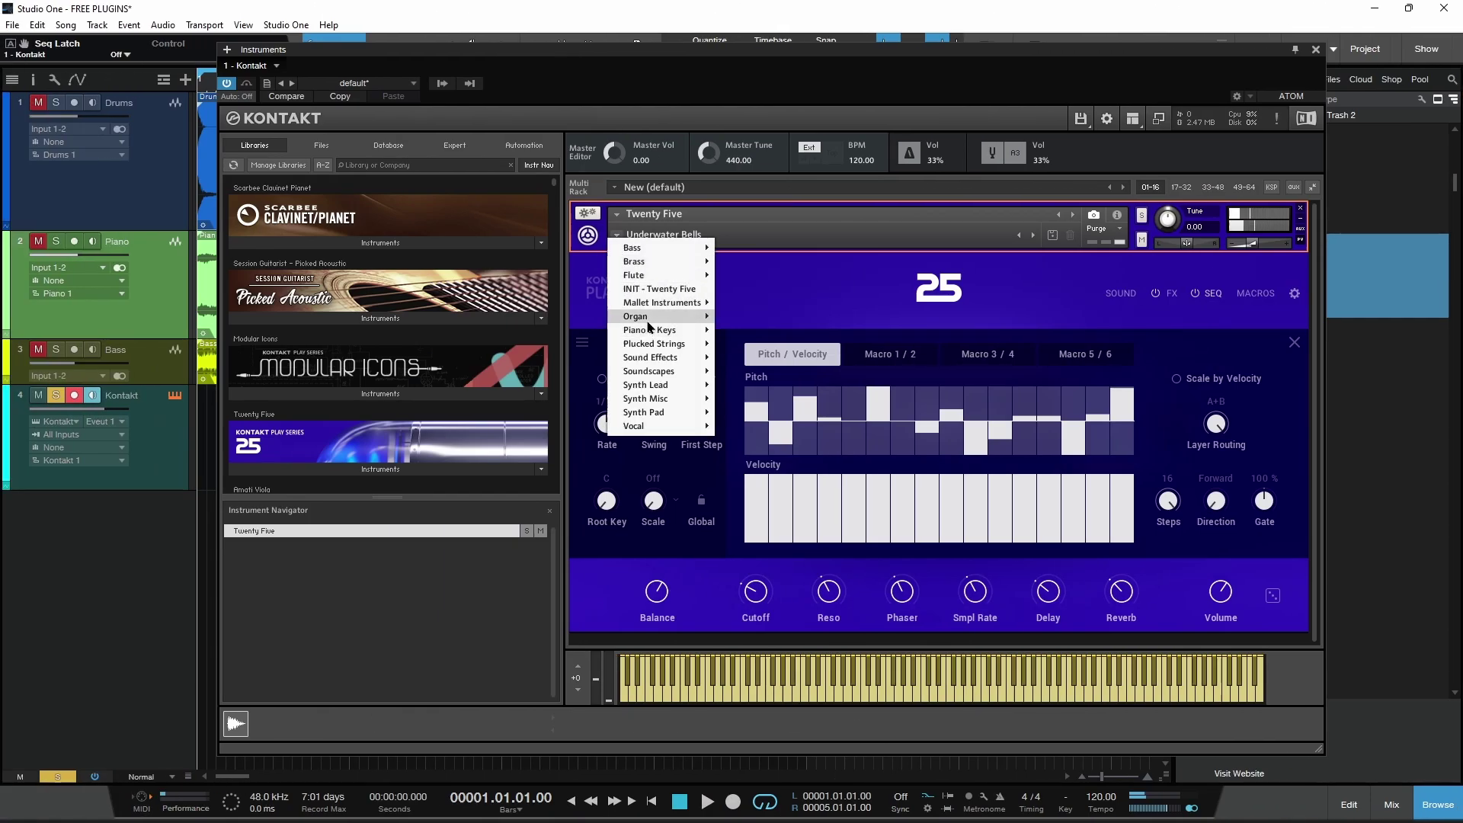
mouse_move(663, 316)
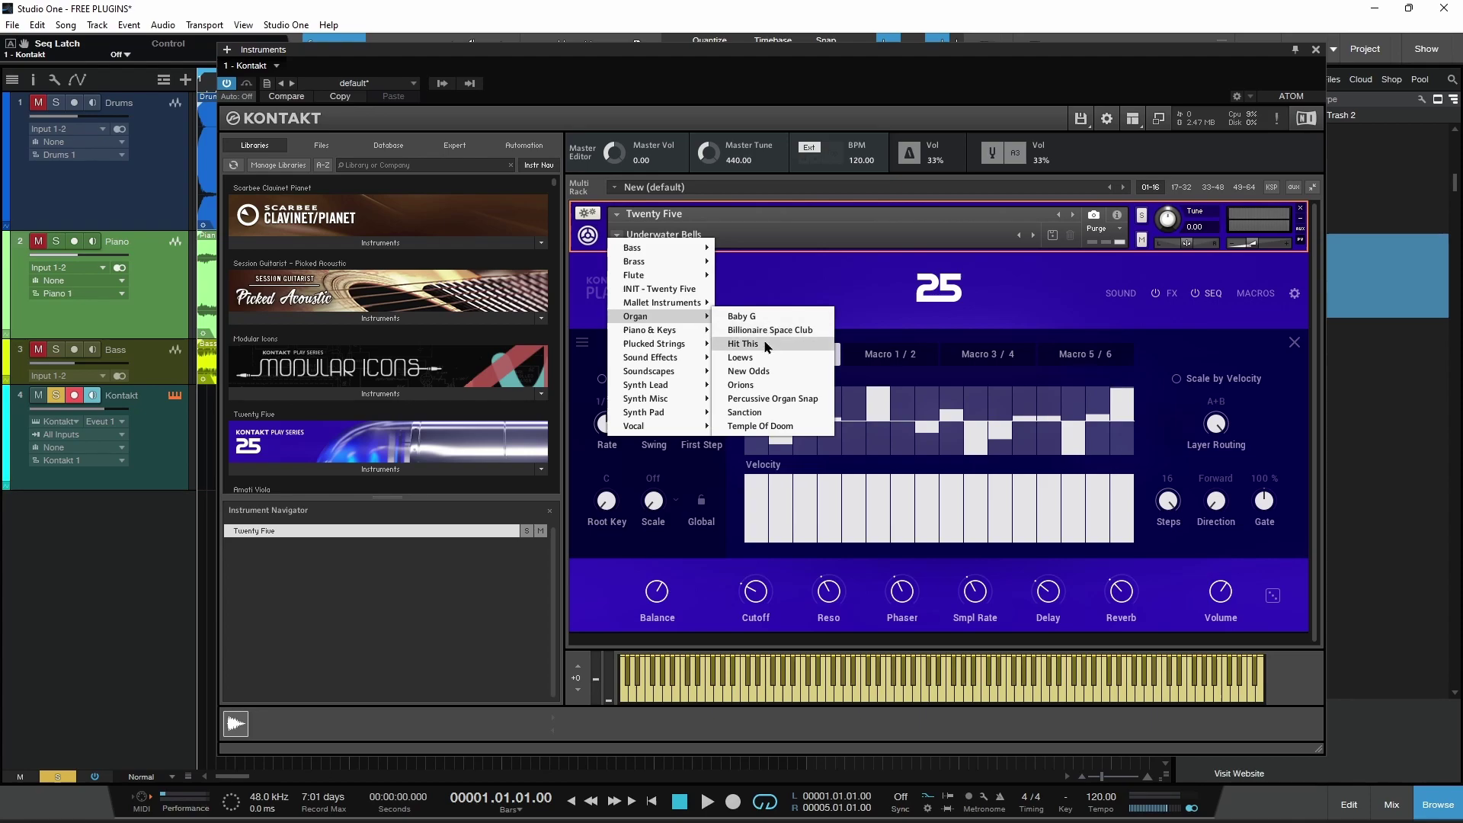
Load the Organ > Hit This preset and draw pitch and varied velocity patterns across the steps.
left_click(766, 346)
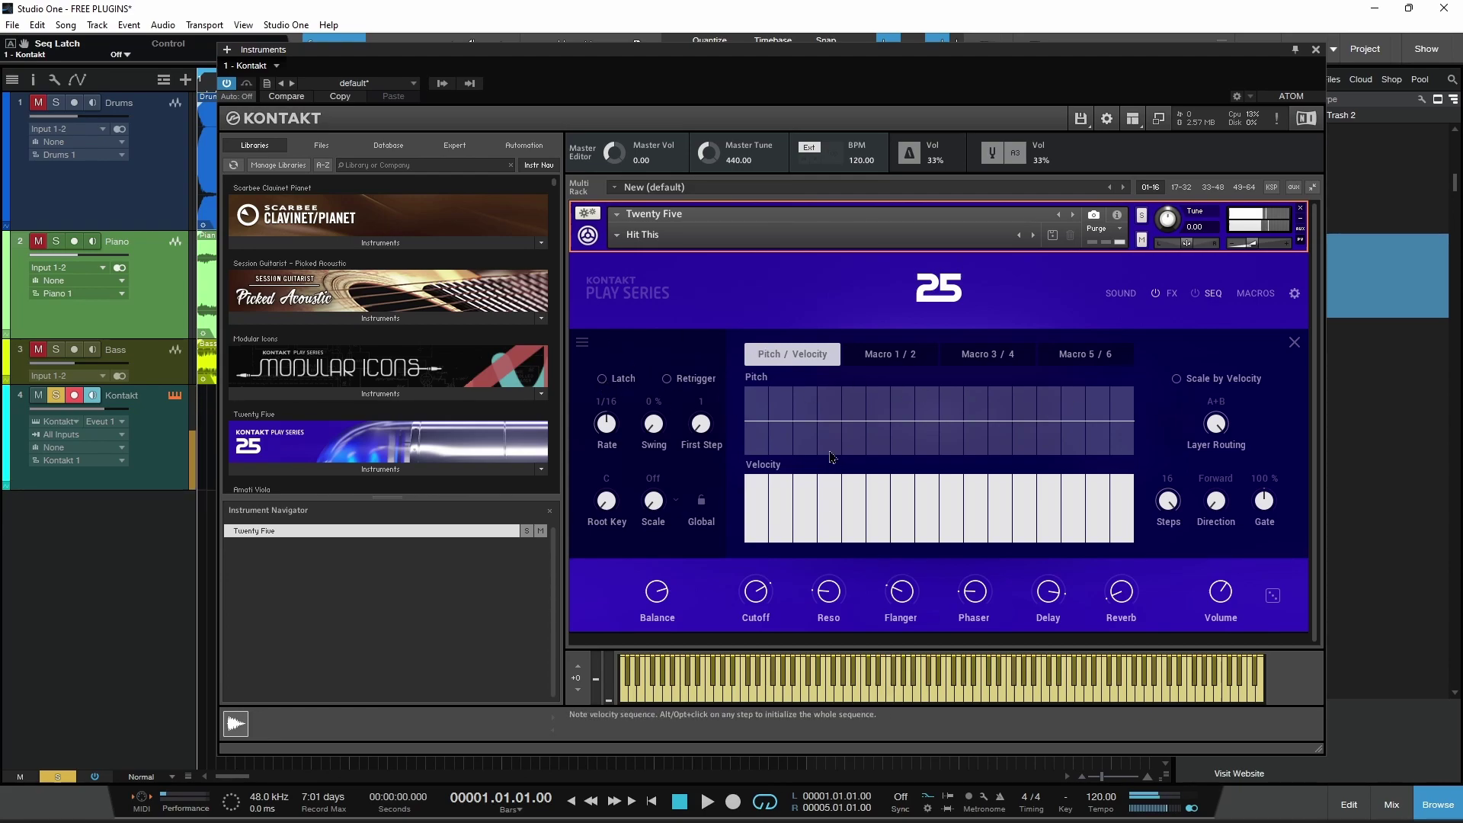
mouse_move(757, 423)
left_mouse_down()
mouse_move(816, 411)
mouse_move(1103, 434)
mouse_move(1125, 395)
left_mouse_up()
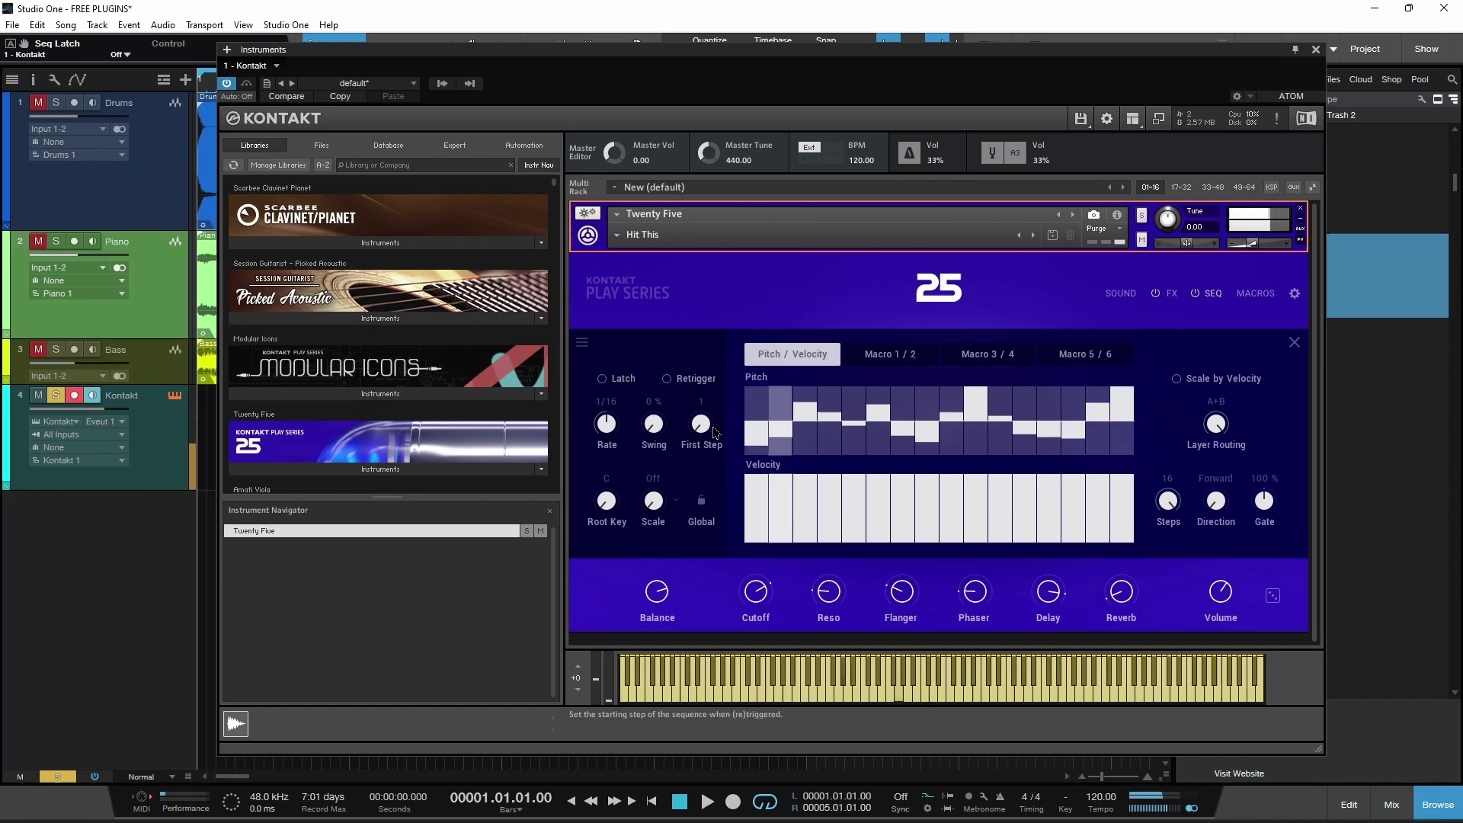
mouse_move(751, 486)
left_mouse_down()
mouse_move(1010, 520)
mouse_move(1086, 489)
left_mouse_up()
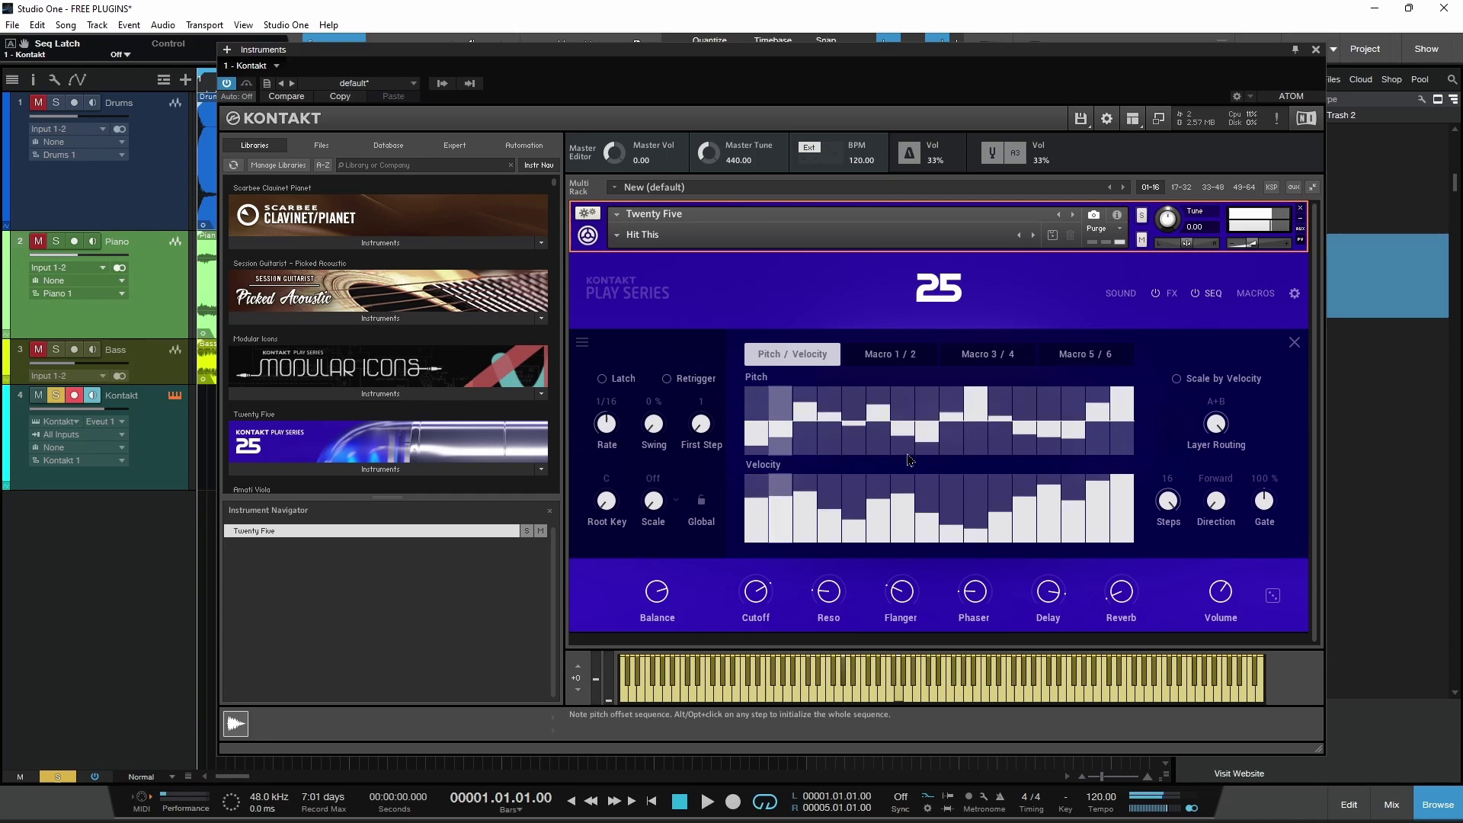
Draw a rising Delay curve on the Macro 5/6 sequence, close the editor and reopen the preset categories.
left_click(890, 353)
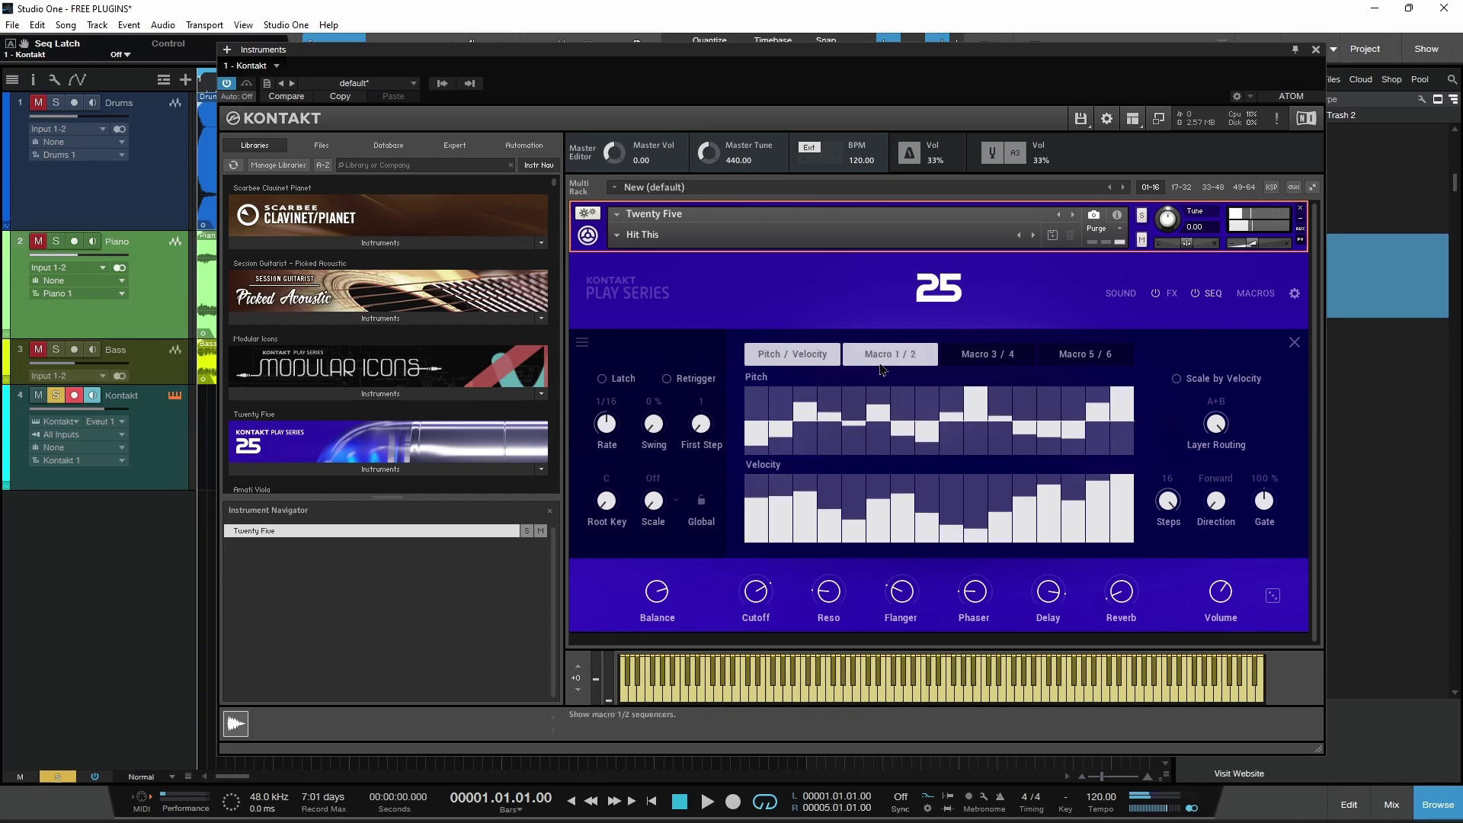
left_click(989, 353)
left_click(1085, 353)
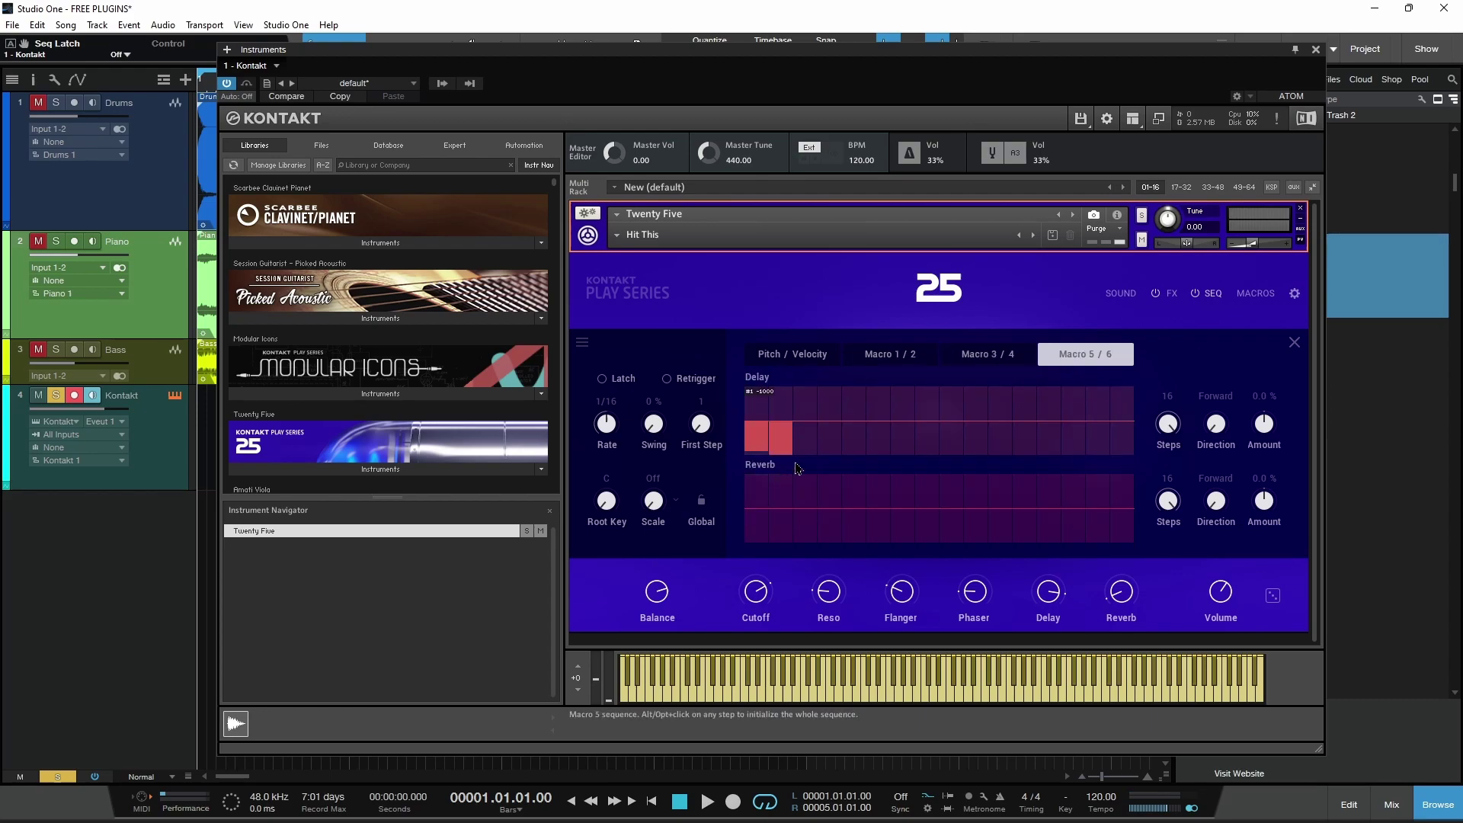
left_click_drag(754, 437, 1125, 395)
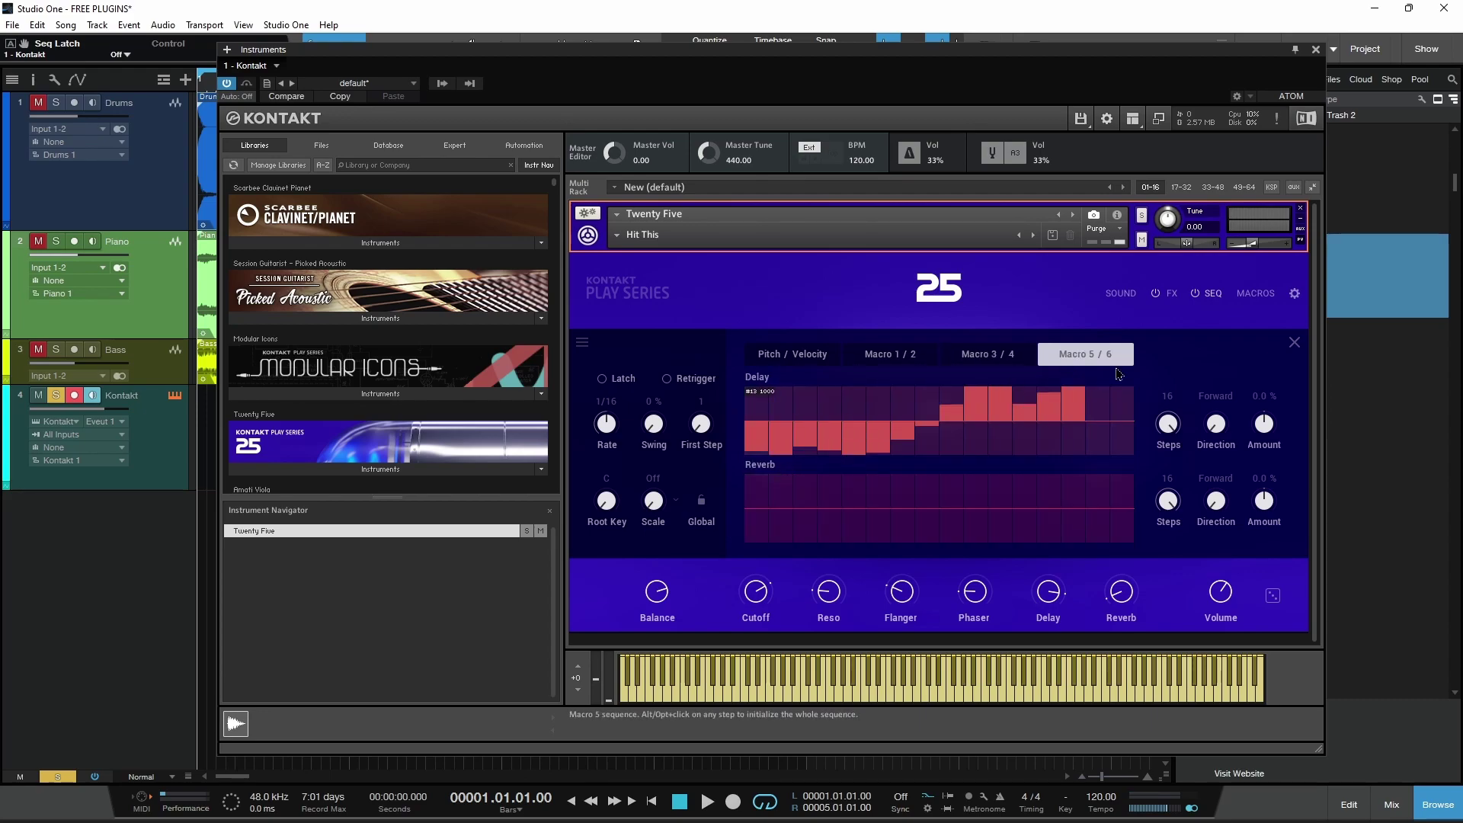
left_click(1294, 343)
left_click(619, 234)
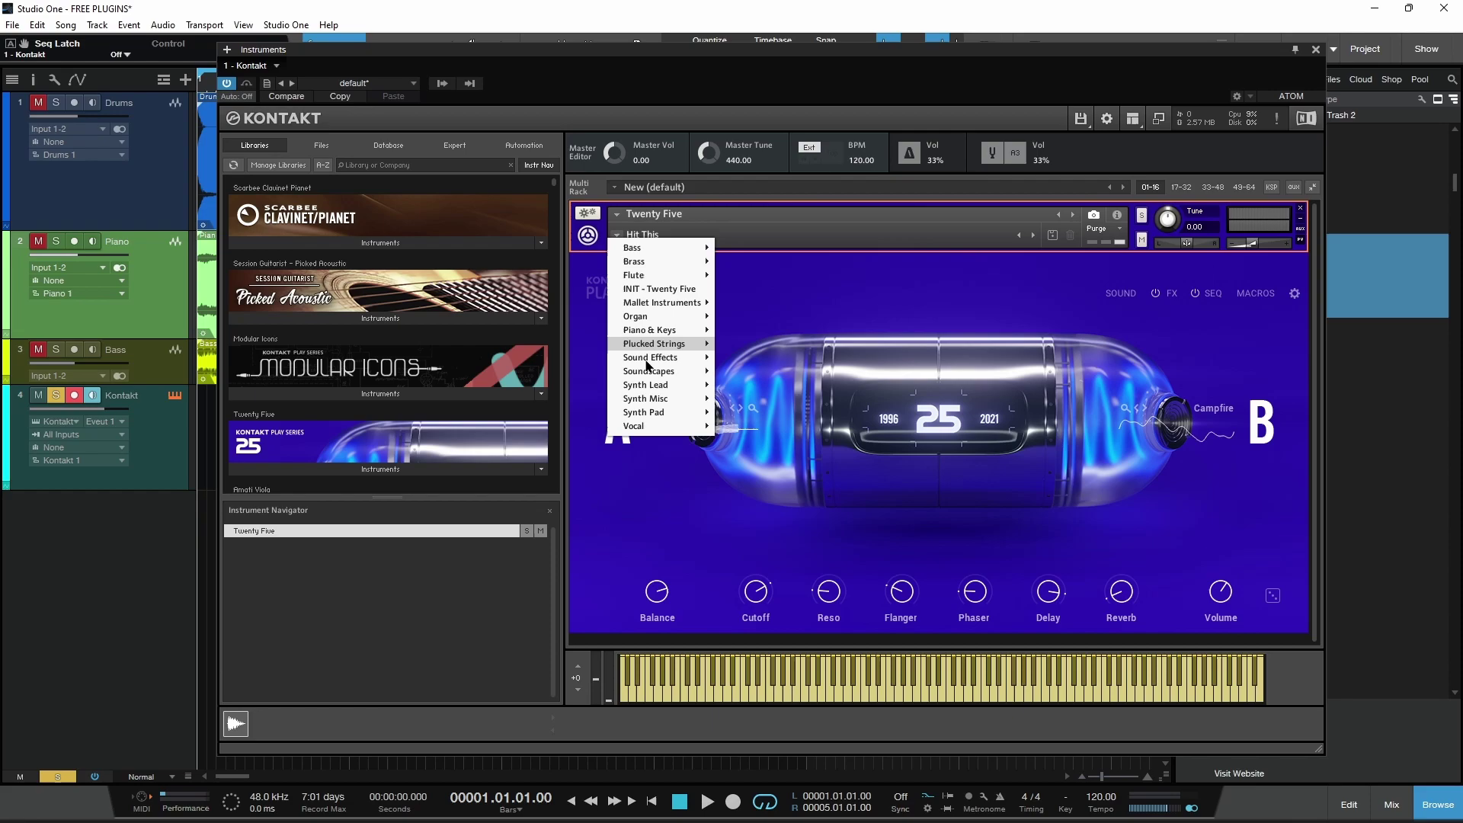
mouse_move(649, 371)
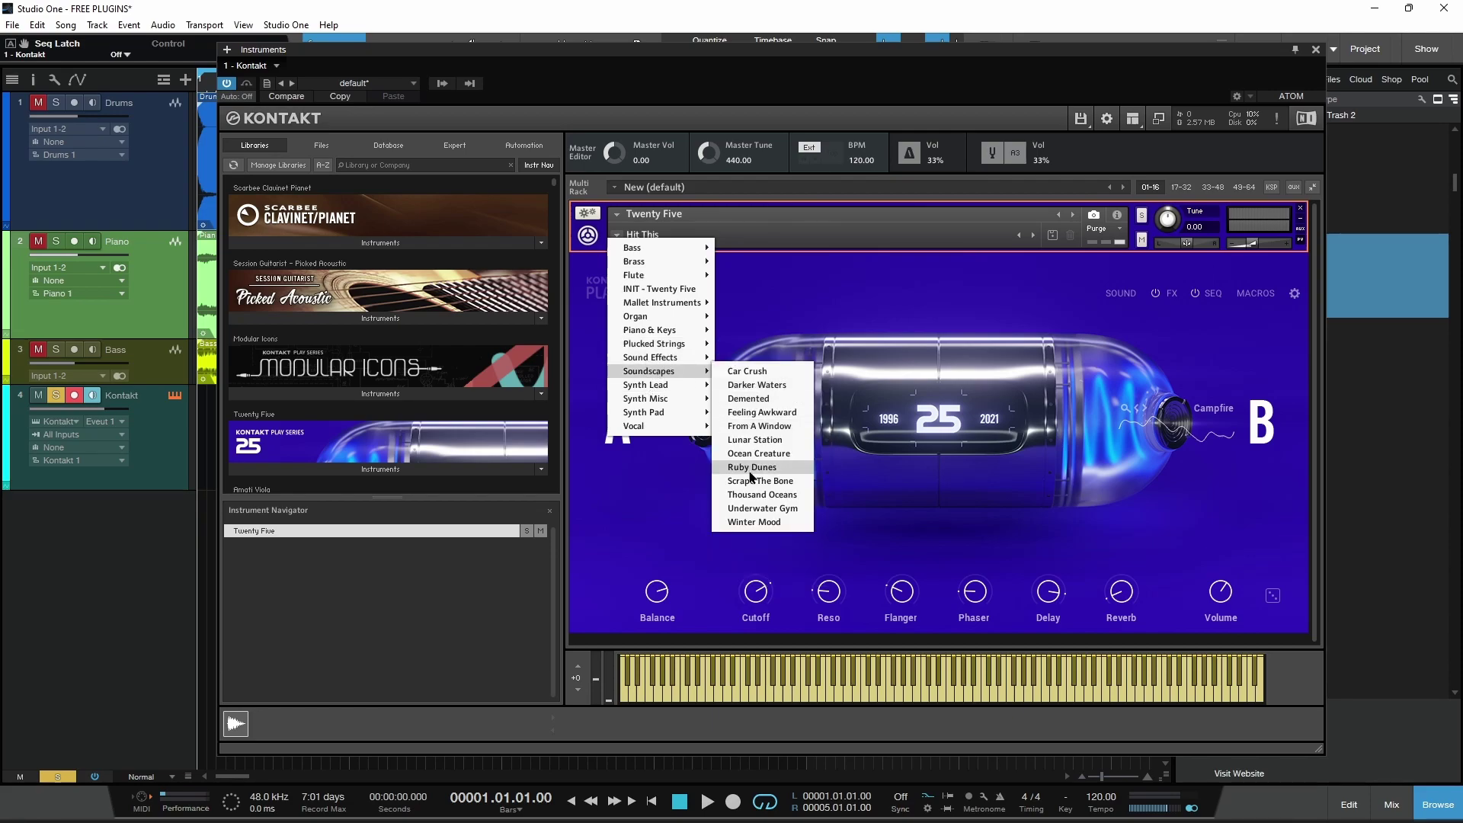
left_click(758, 453)
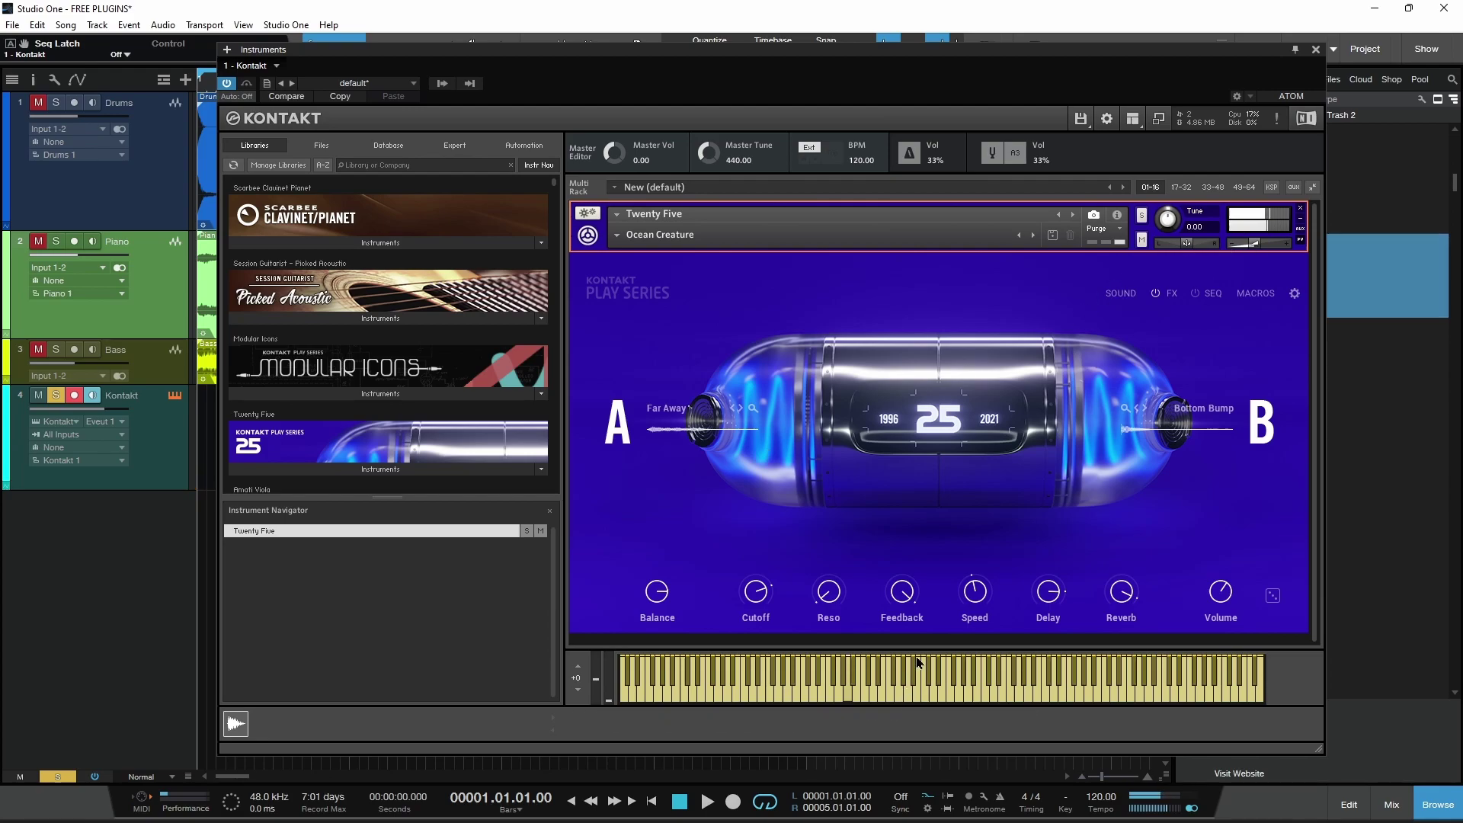
left_click_drag(989, 606, 981, 577)
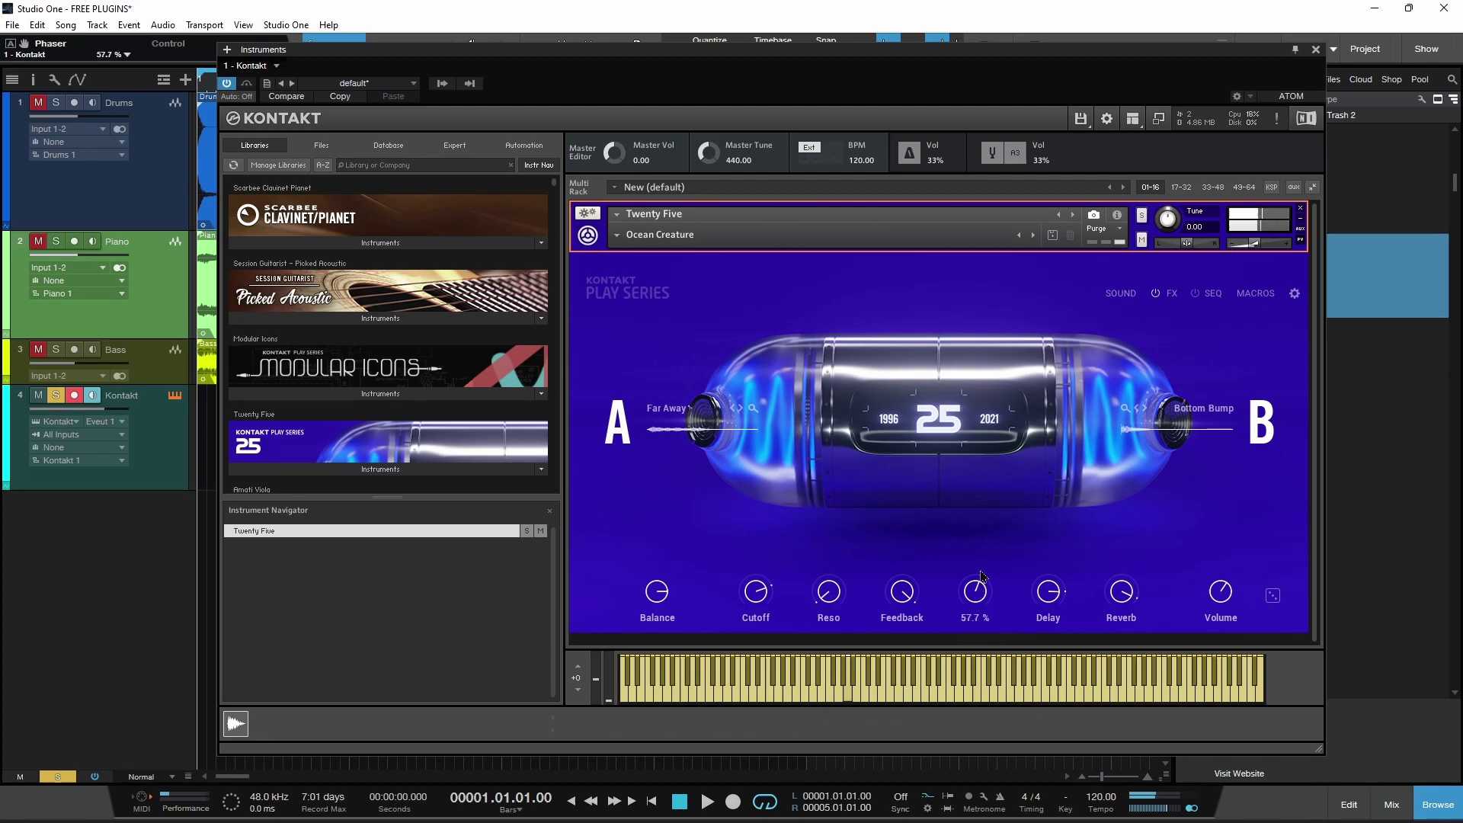
left_click(617, 234)
mouse_move(661, 398)
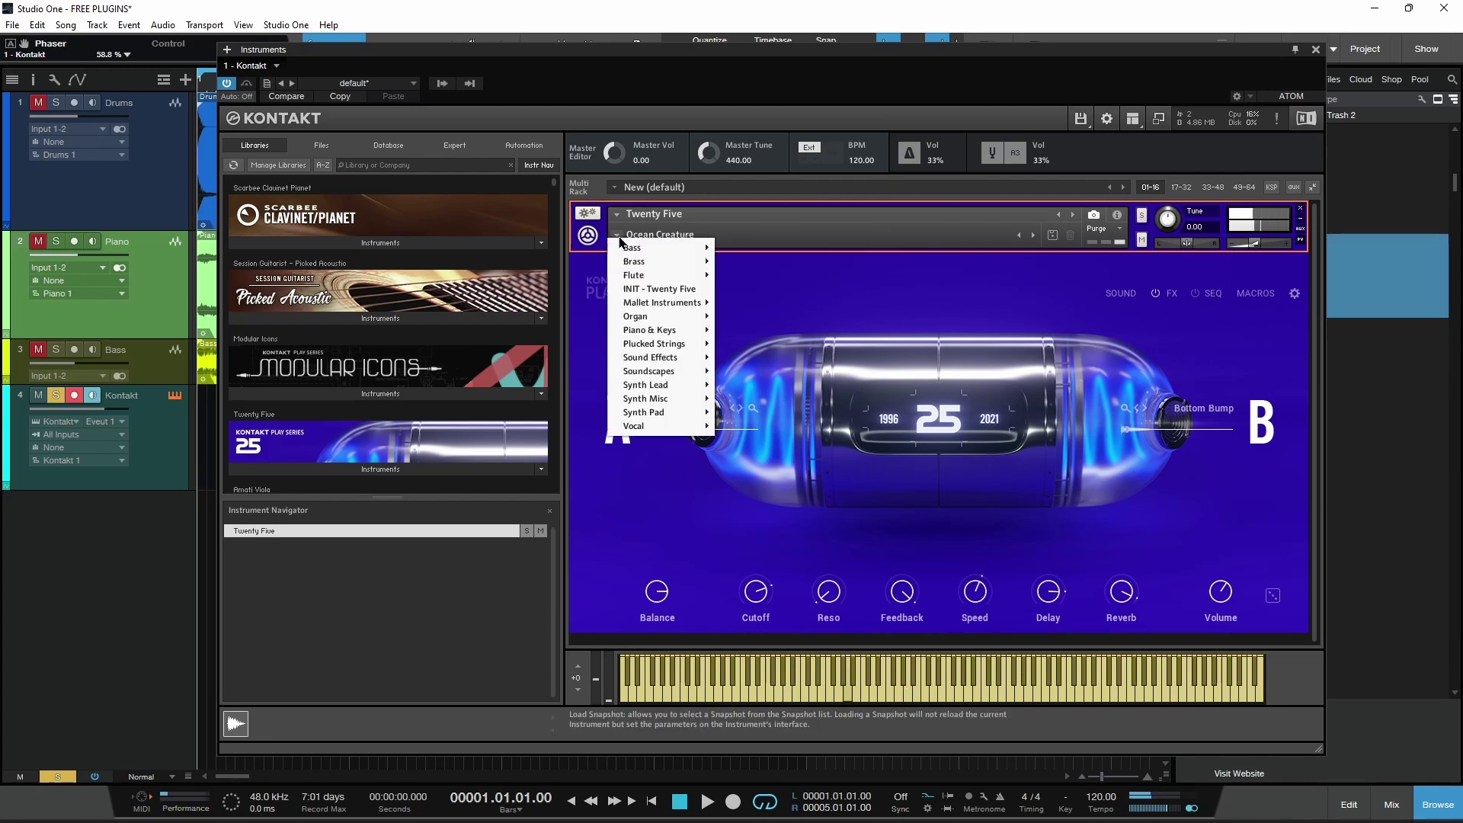
left_click(760, 425)
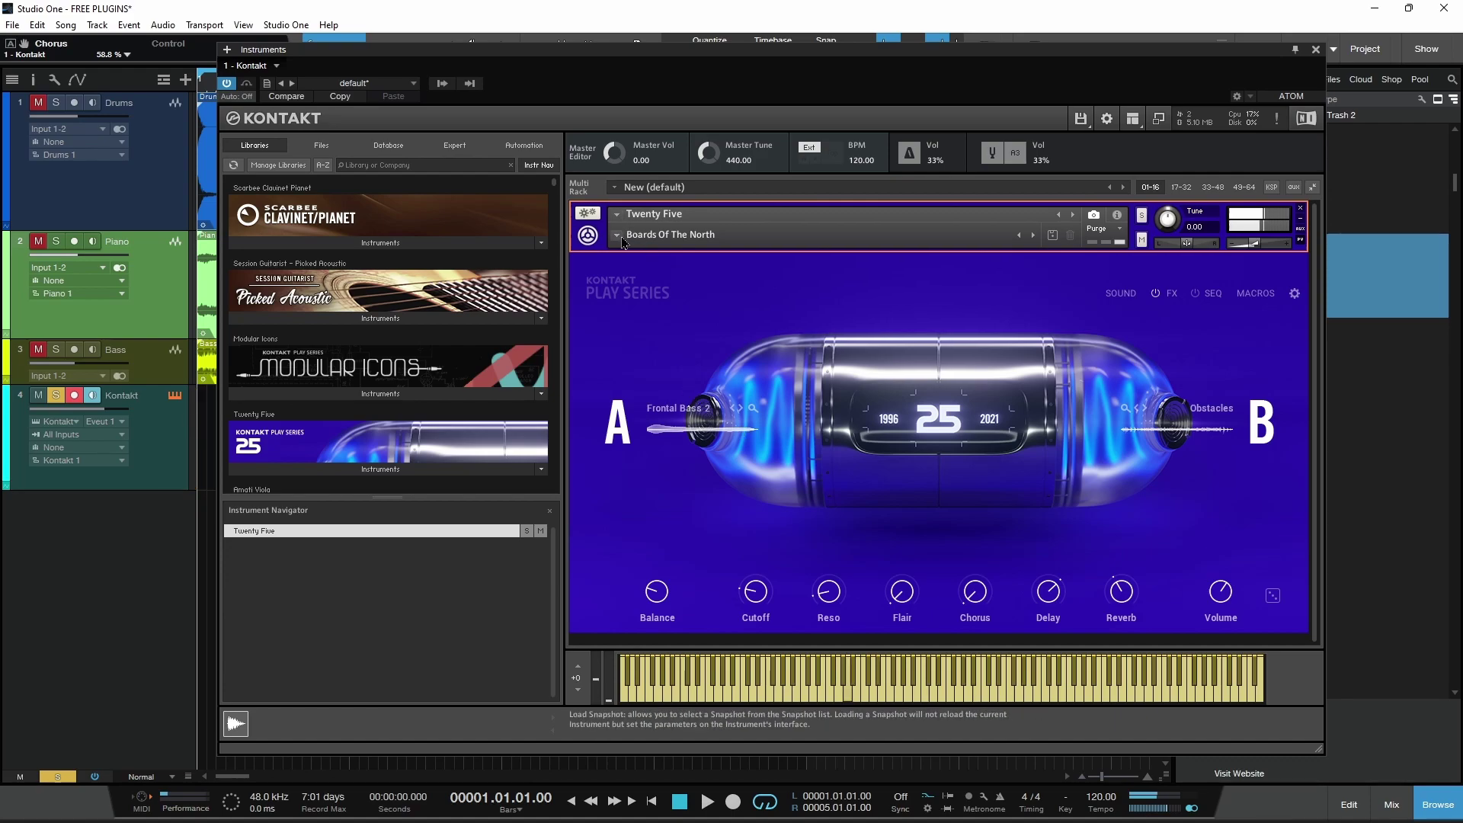
left_click(1034, 234)
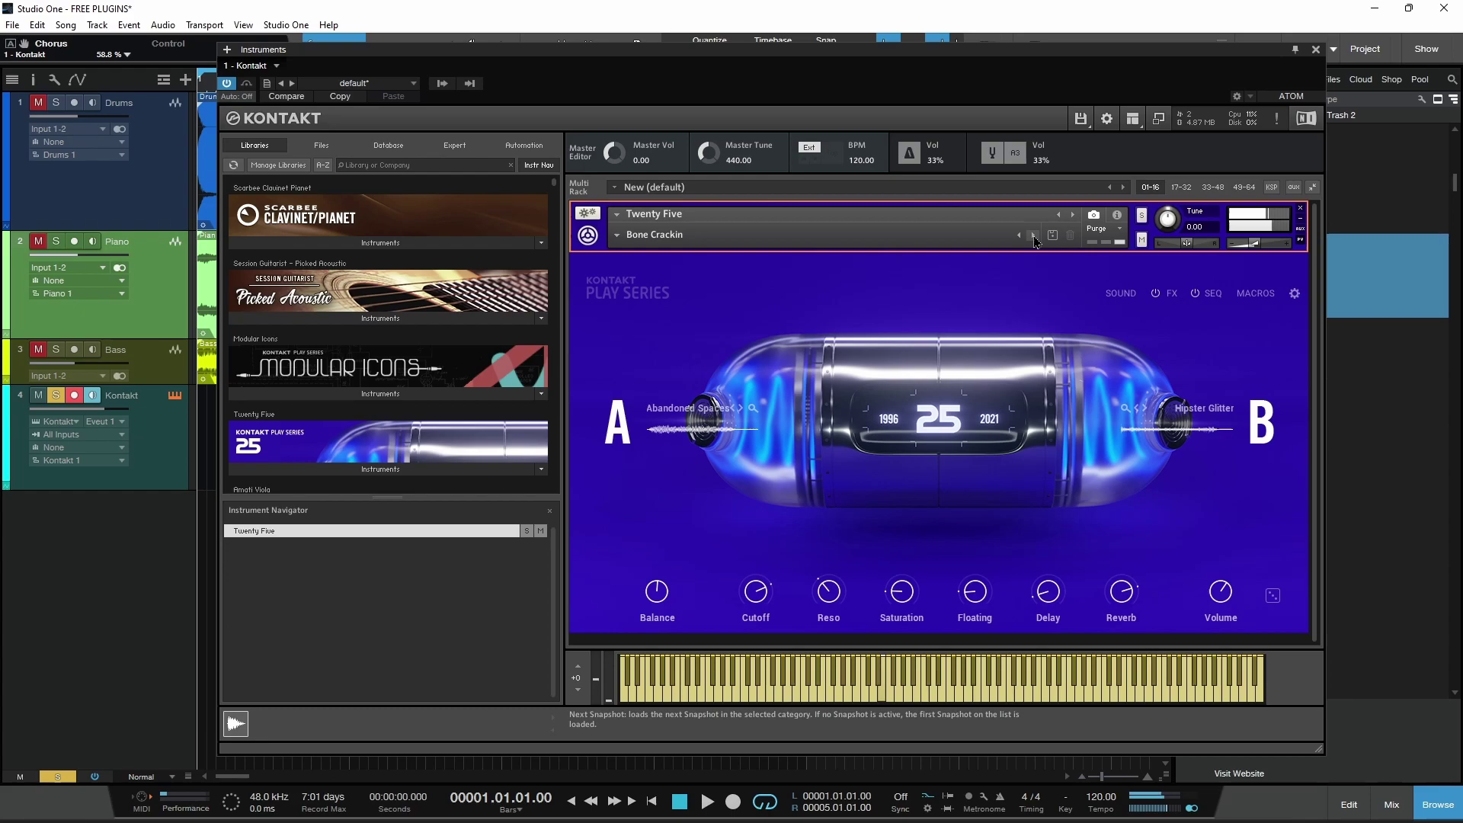
left_click(614, 237)
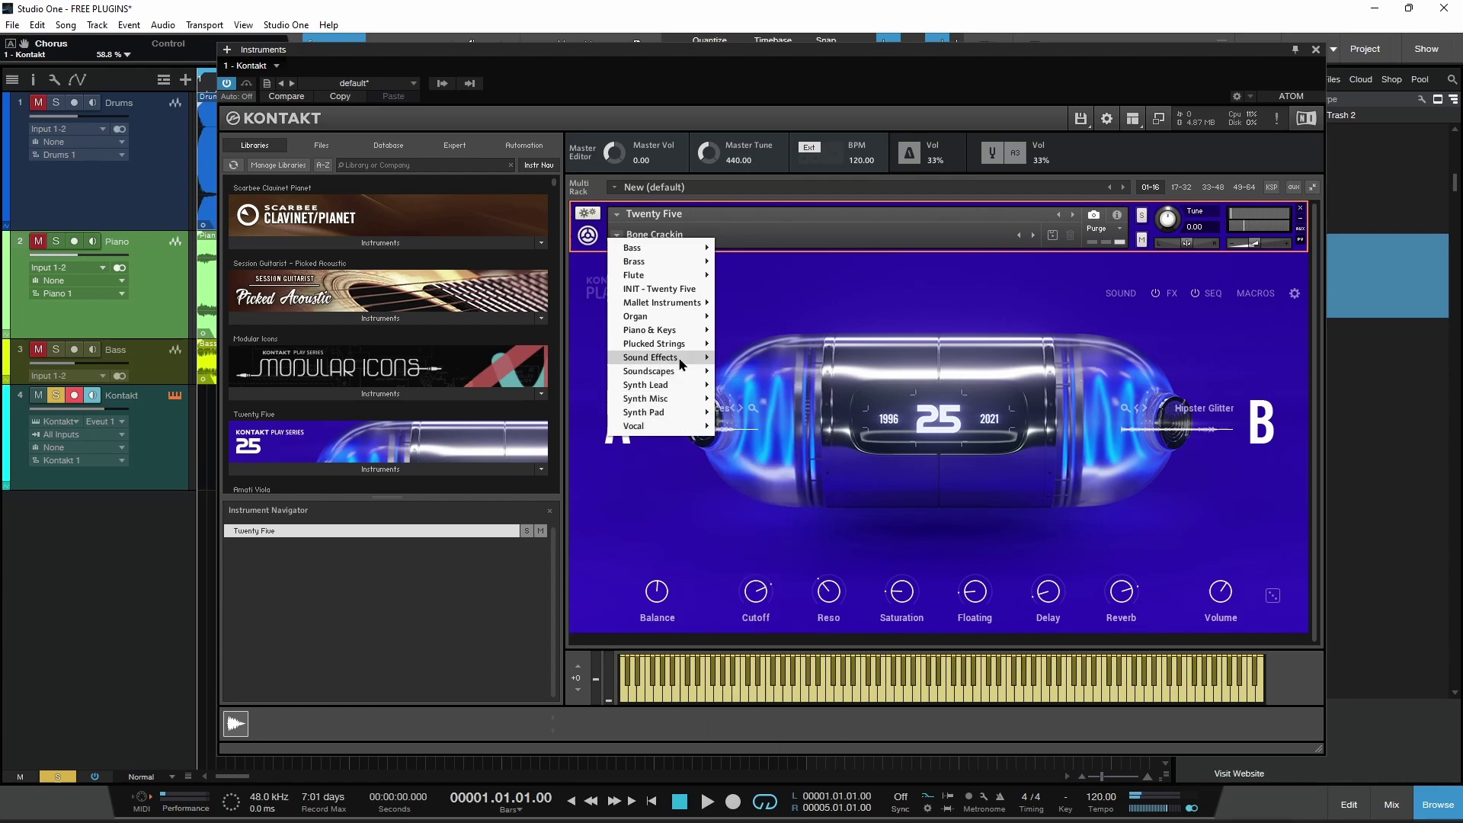
left_click(752, 371)
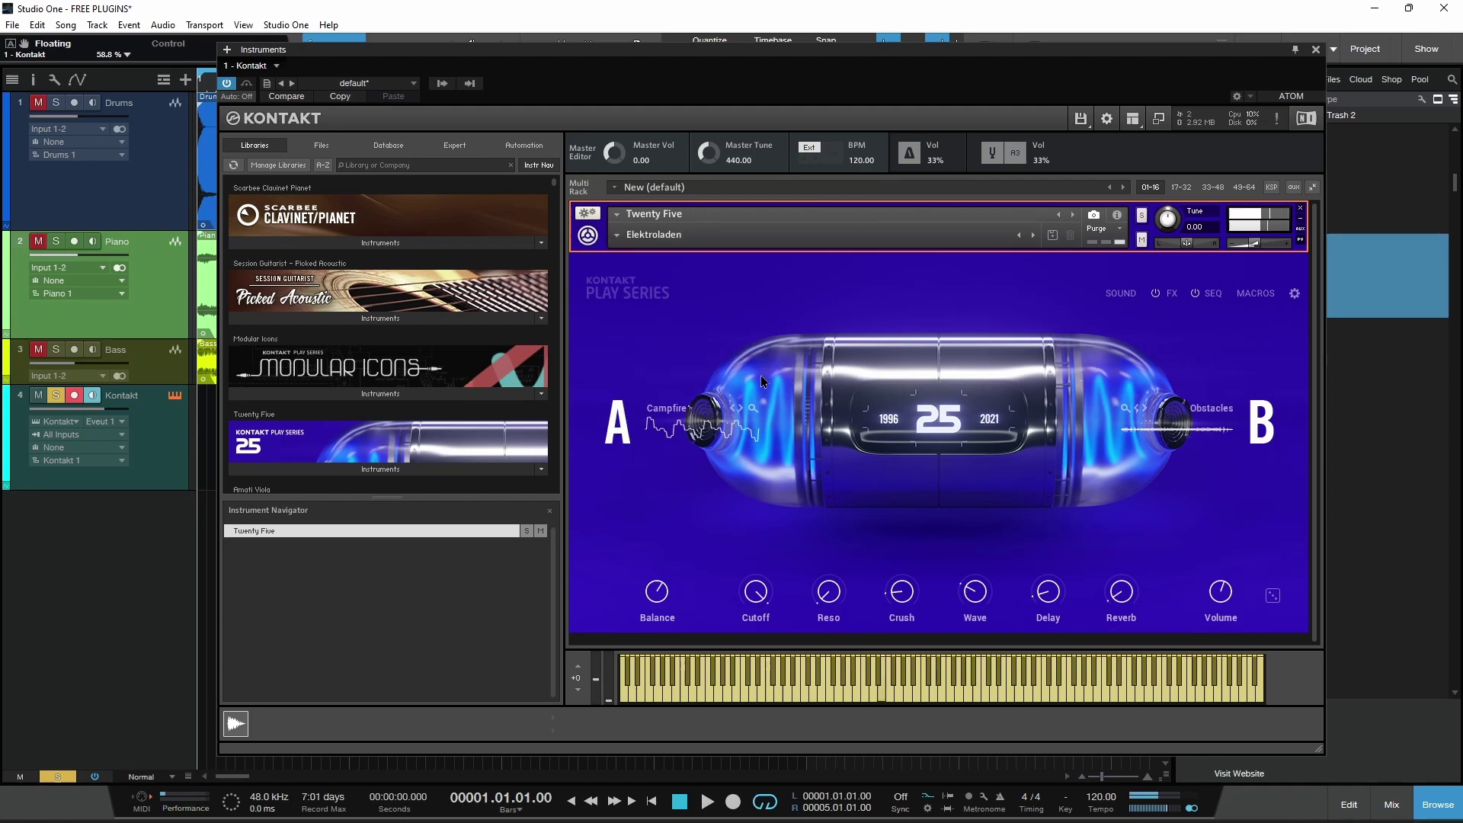
left_click(618, 236)
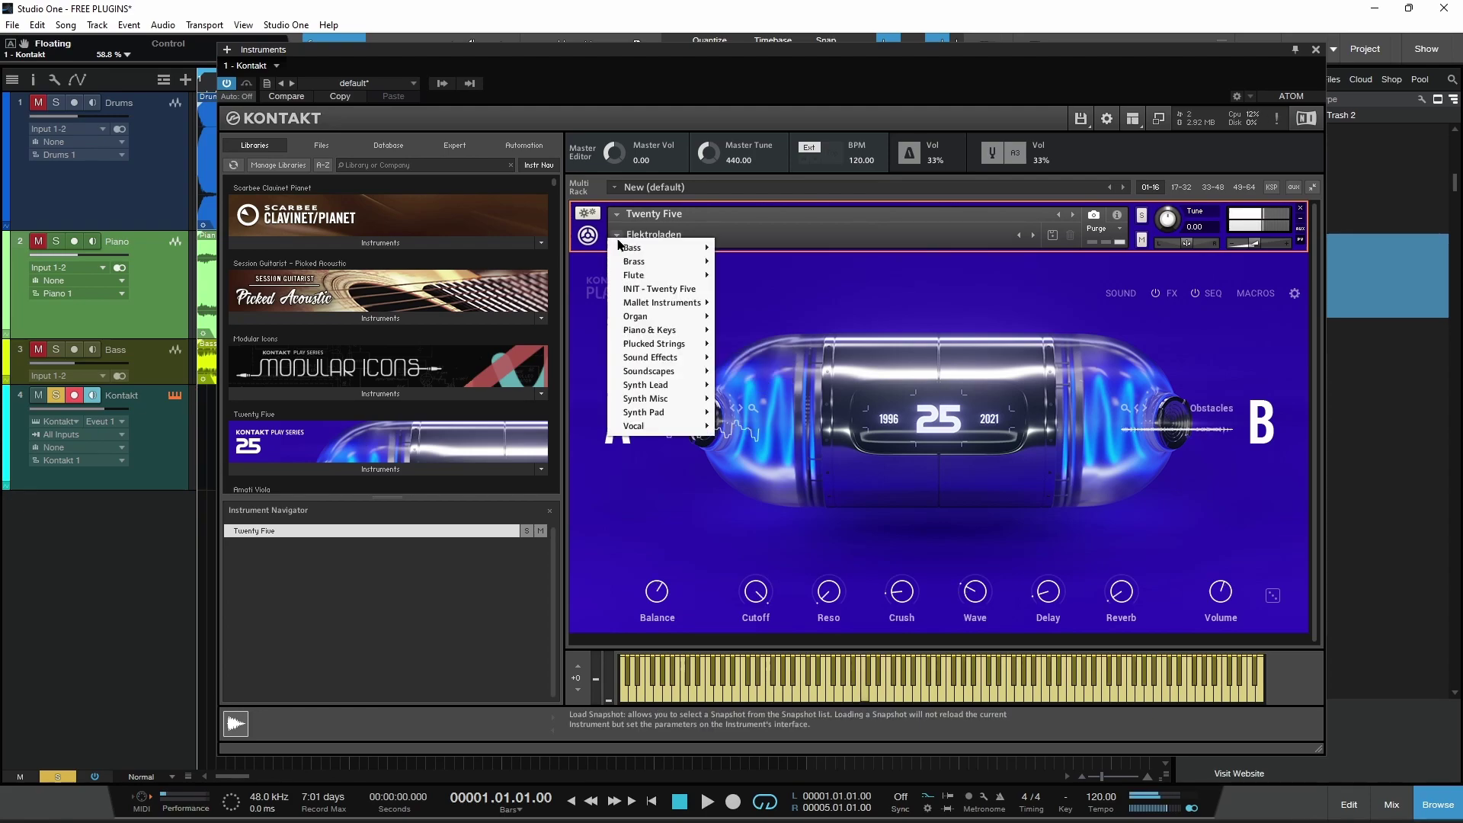
mouse_move(654, 343)
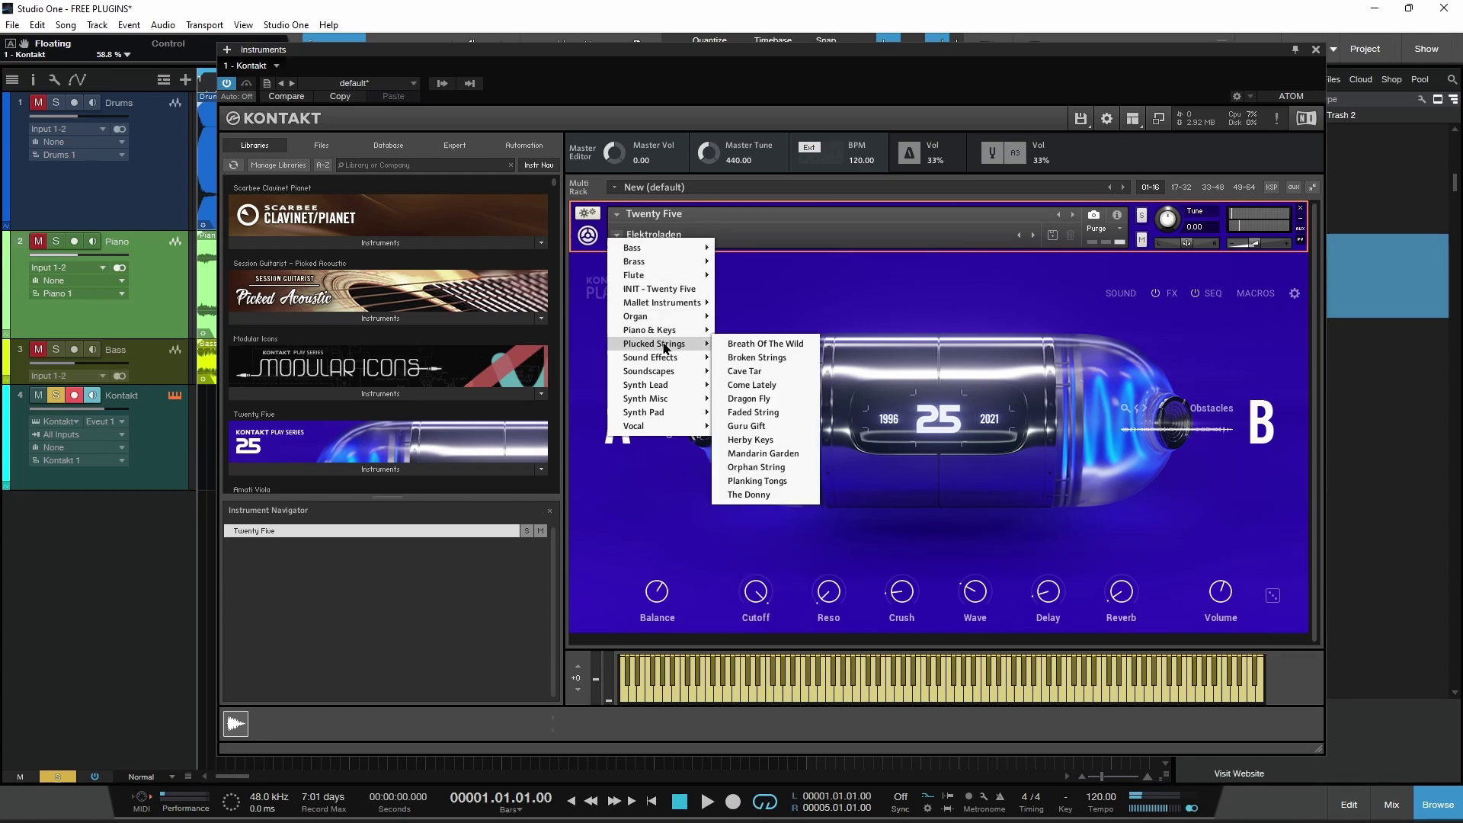
left_click(829, 300)
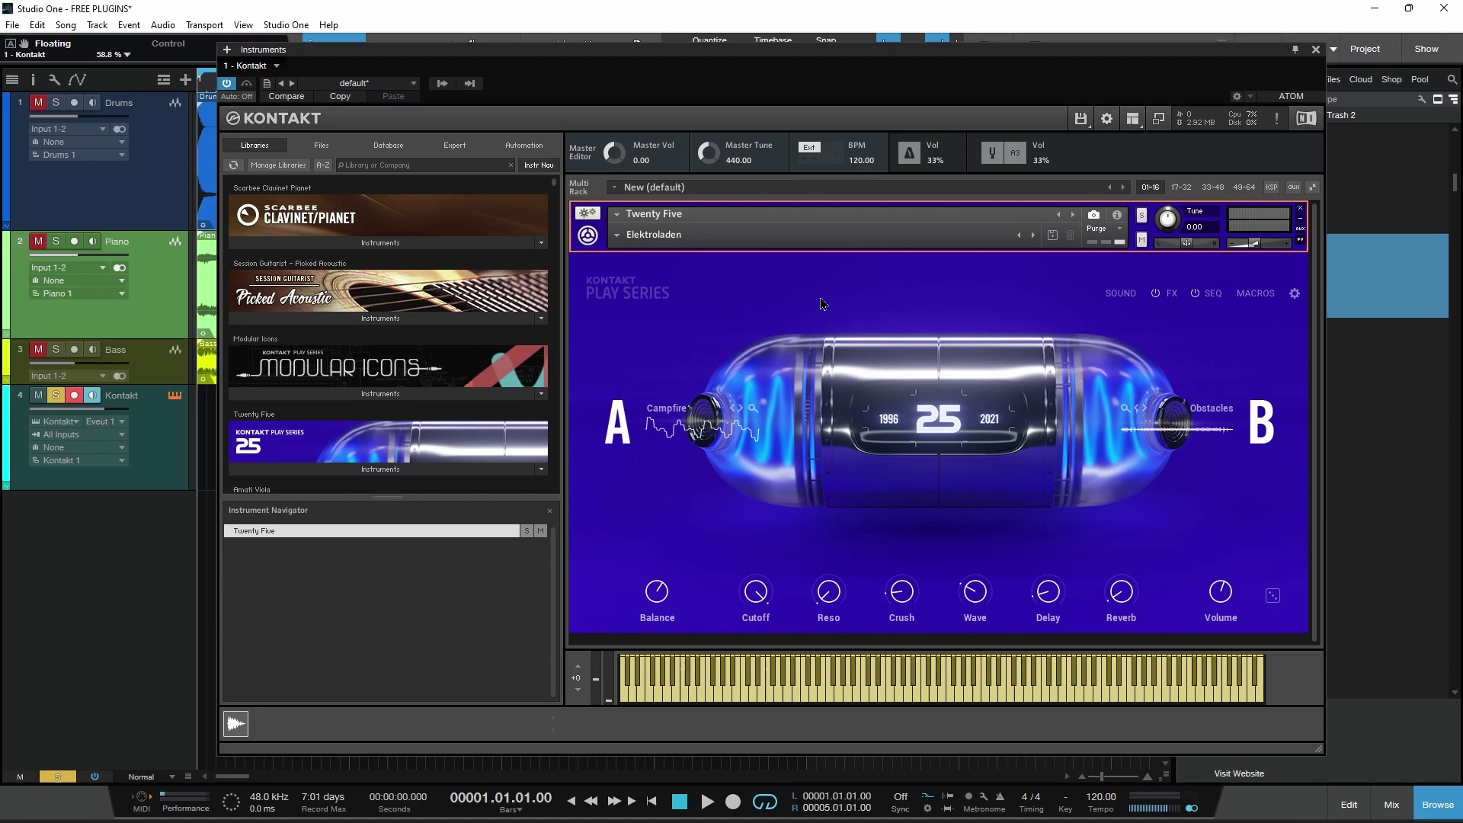
scroll(432, 334, "down", 3)
scroll(432, 335, "up", 3)
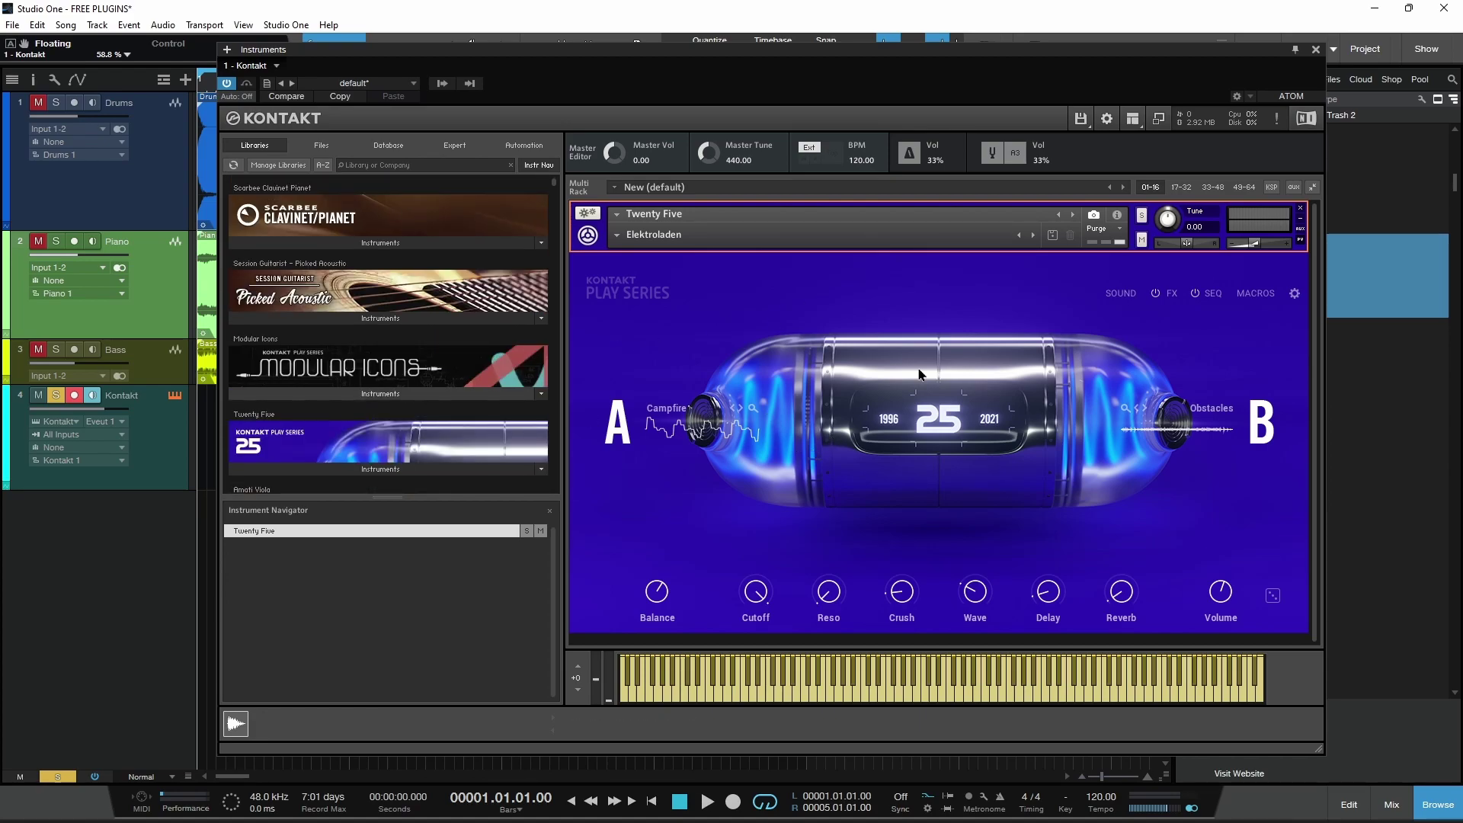
left_click_drag(872, 61, 909, 60)
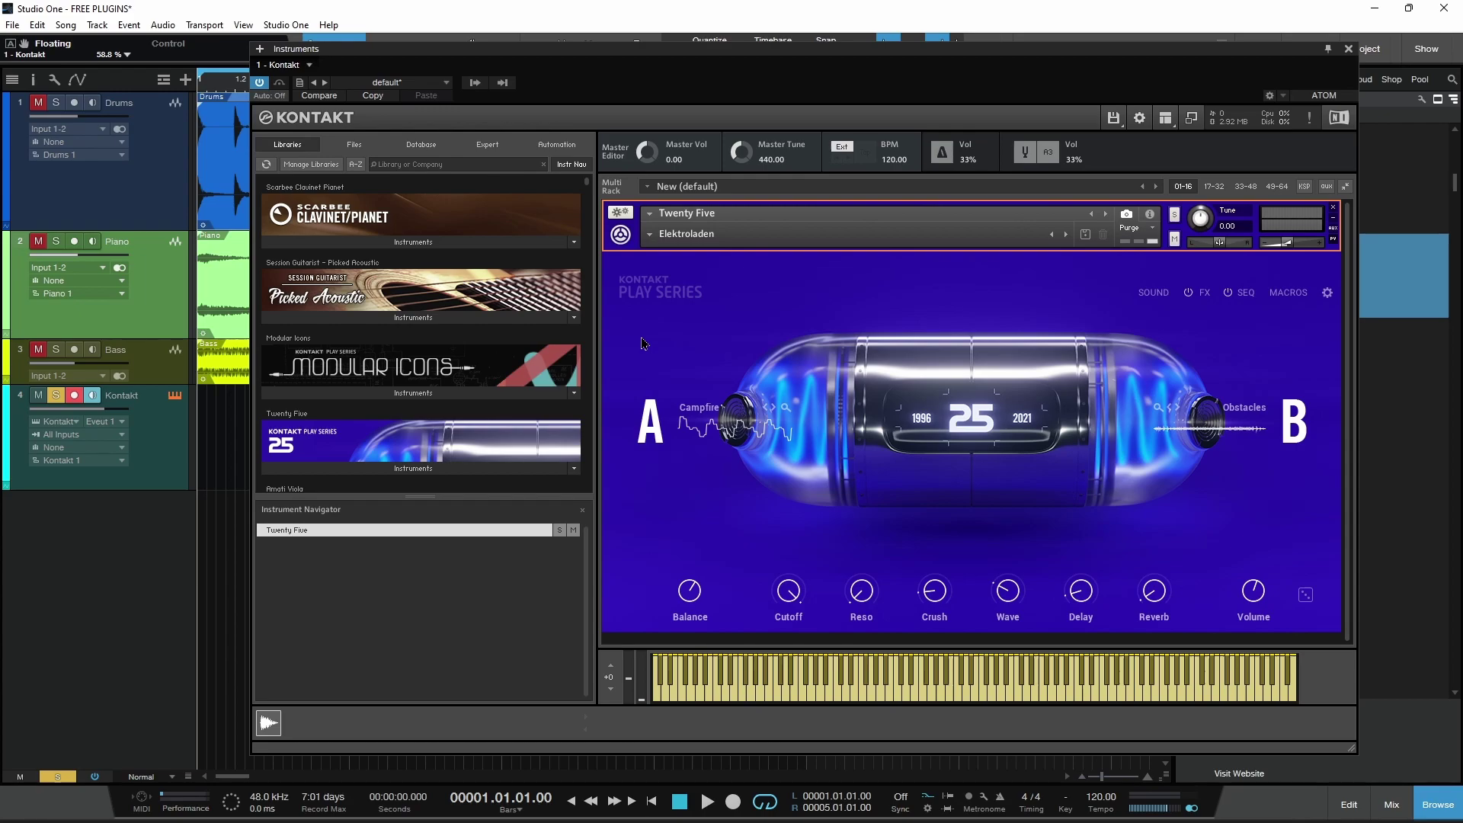
Check the Trash 2 insert, then load the Organ > Hit This snapshot in Twenty Five.
double_click(26, 405)
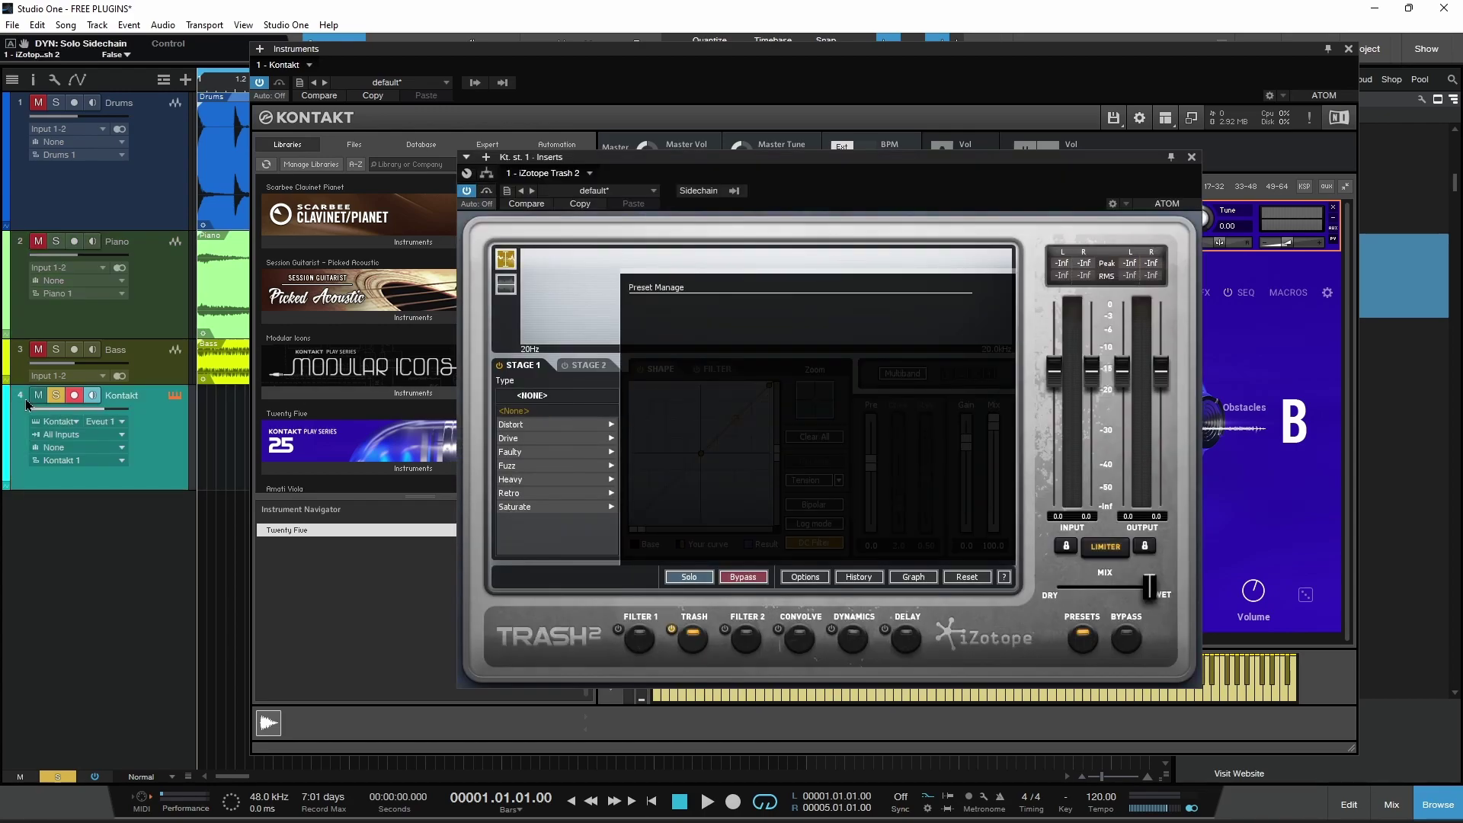
left_click(1191, 155)
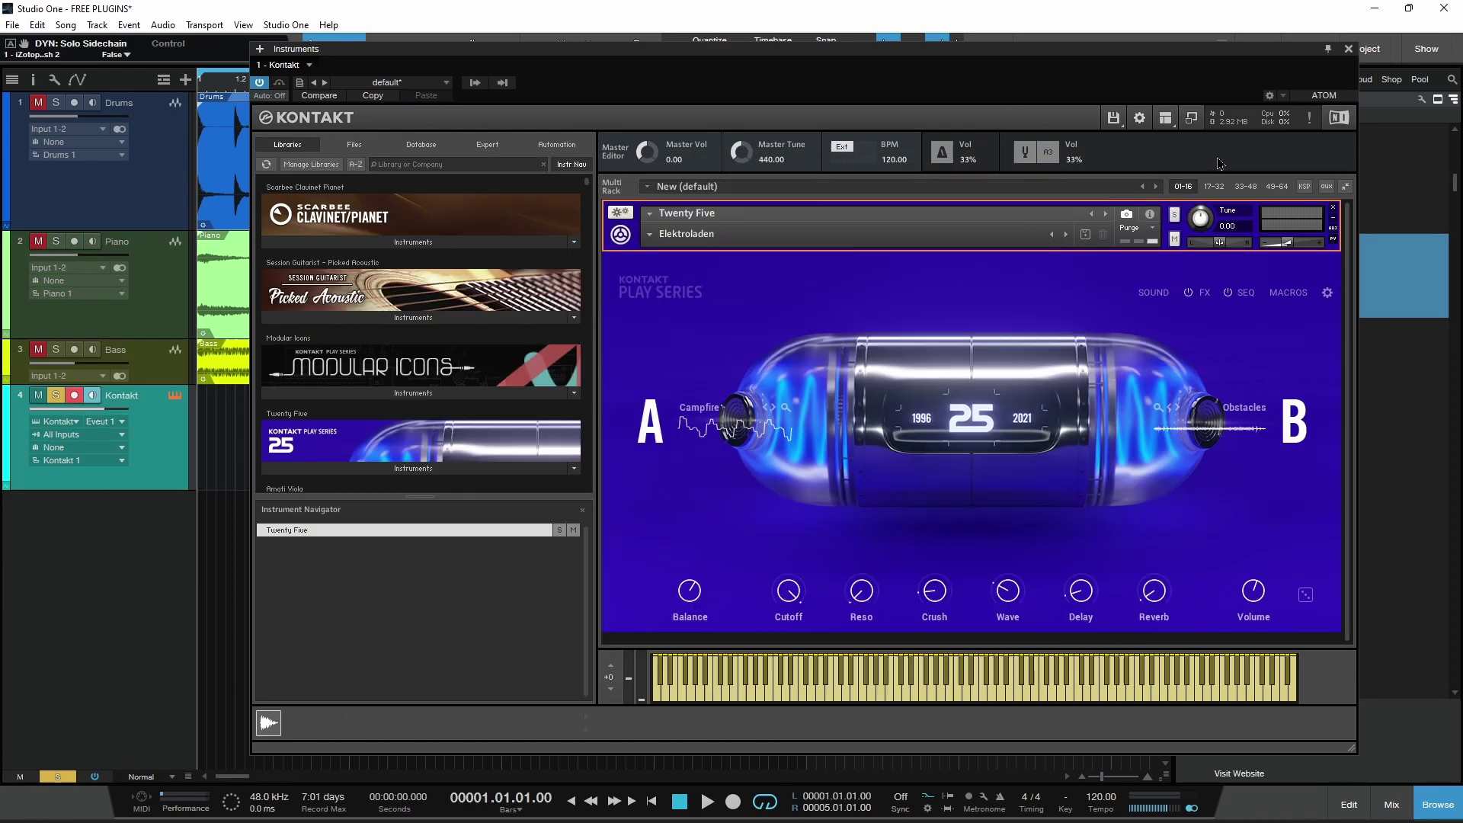
left_click(650, 233)
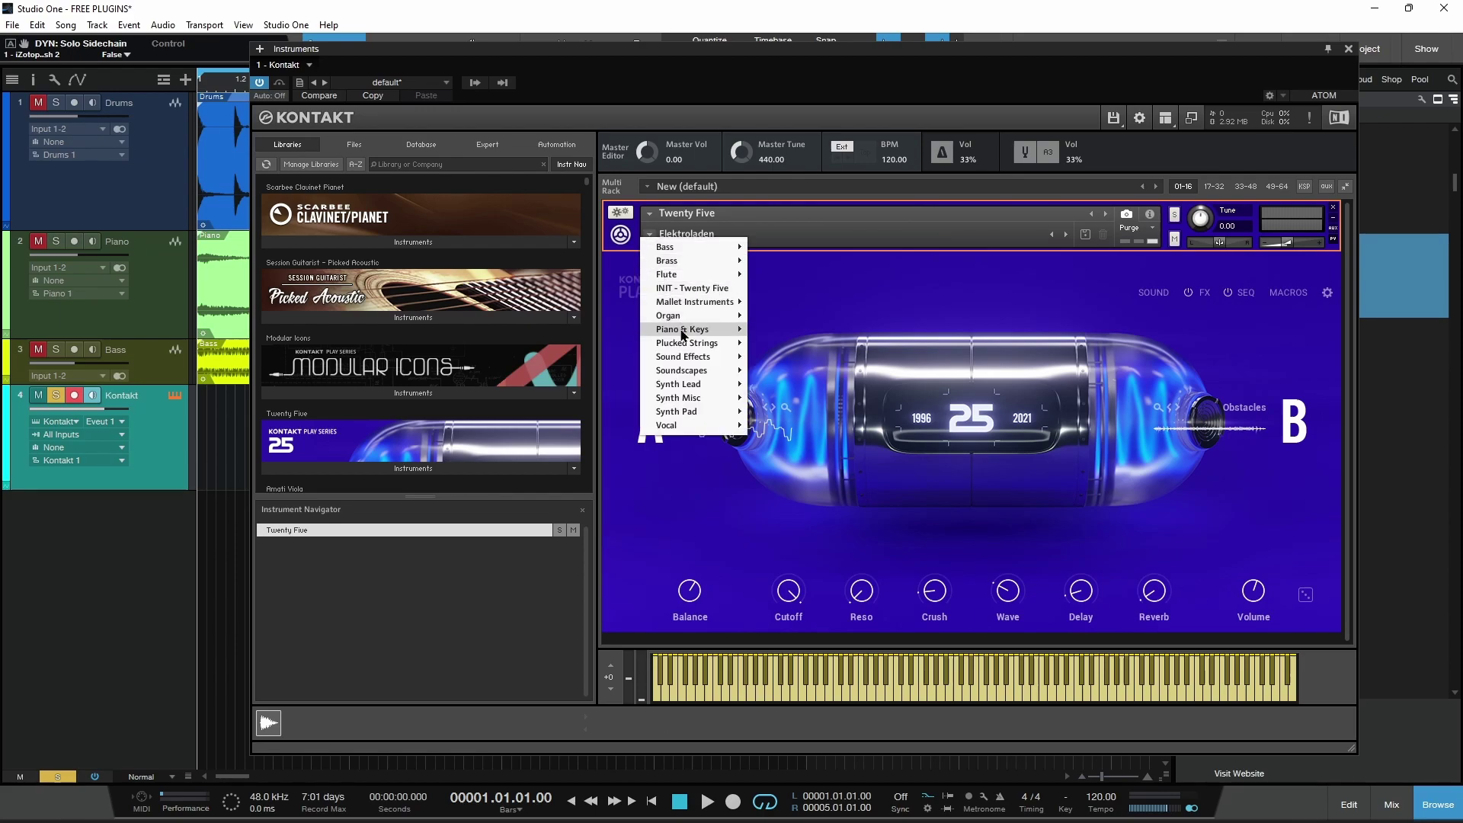
mouse_move(668, 315)
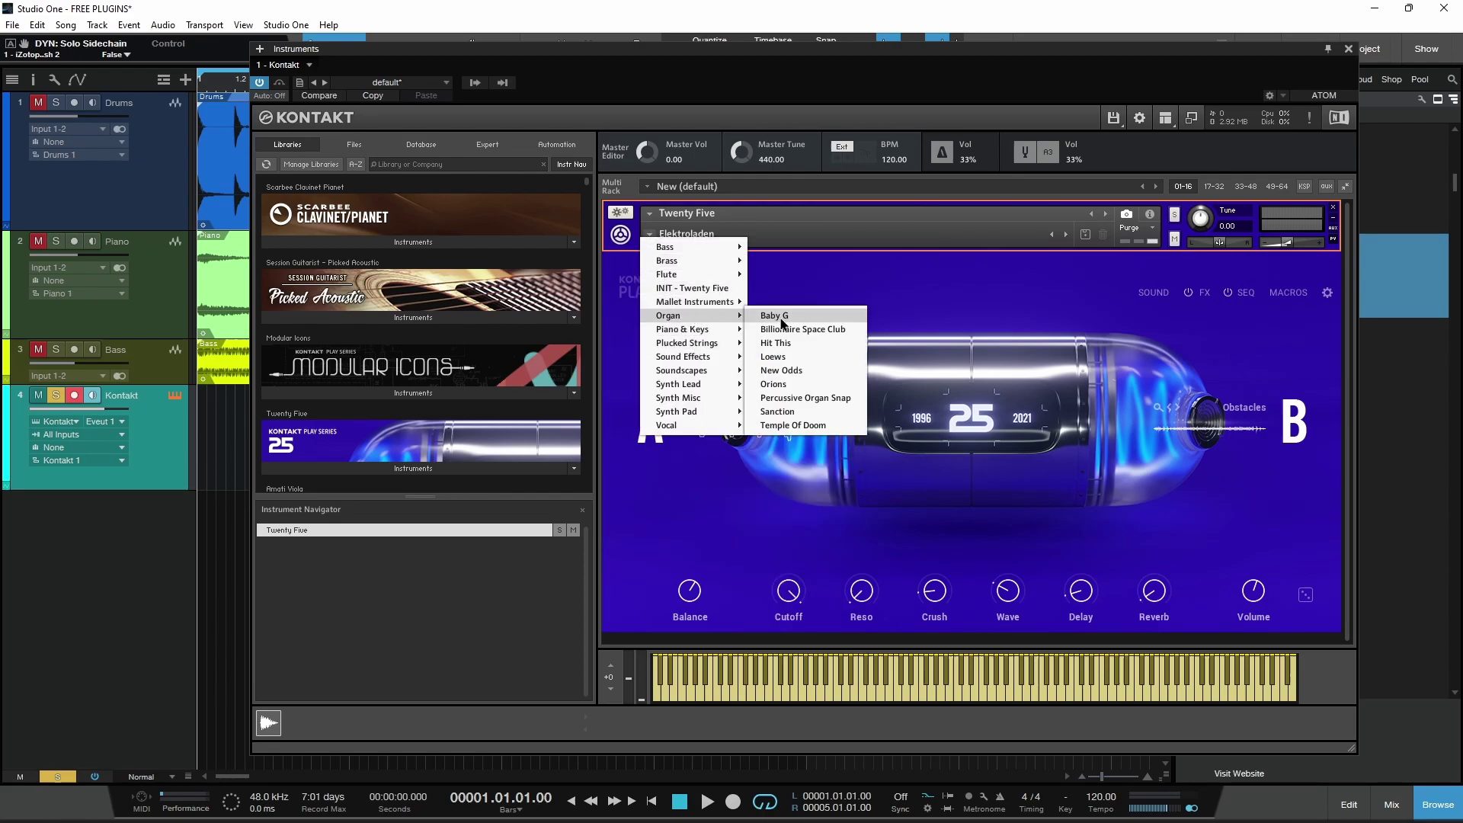
left_click(787, 344)
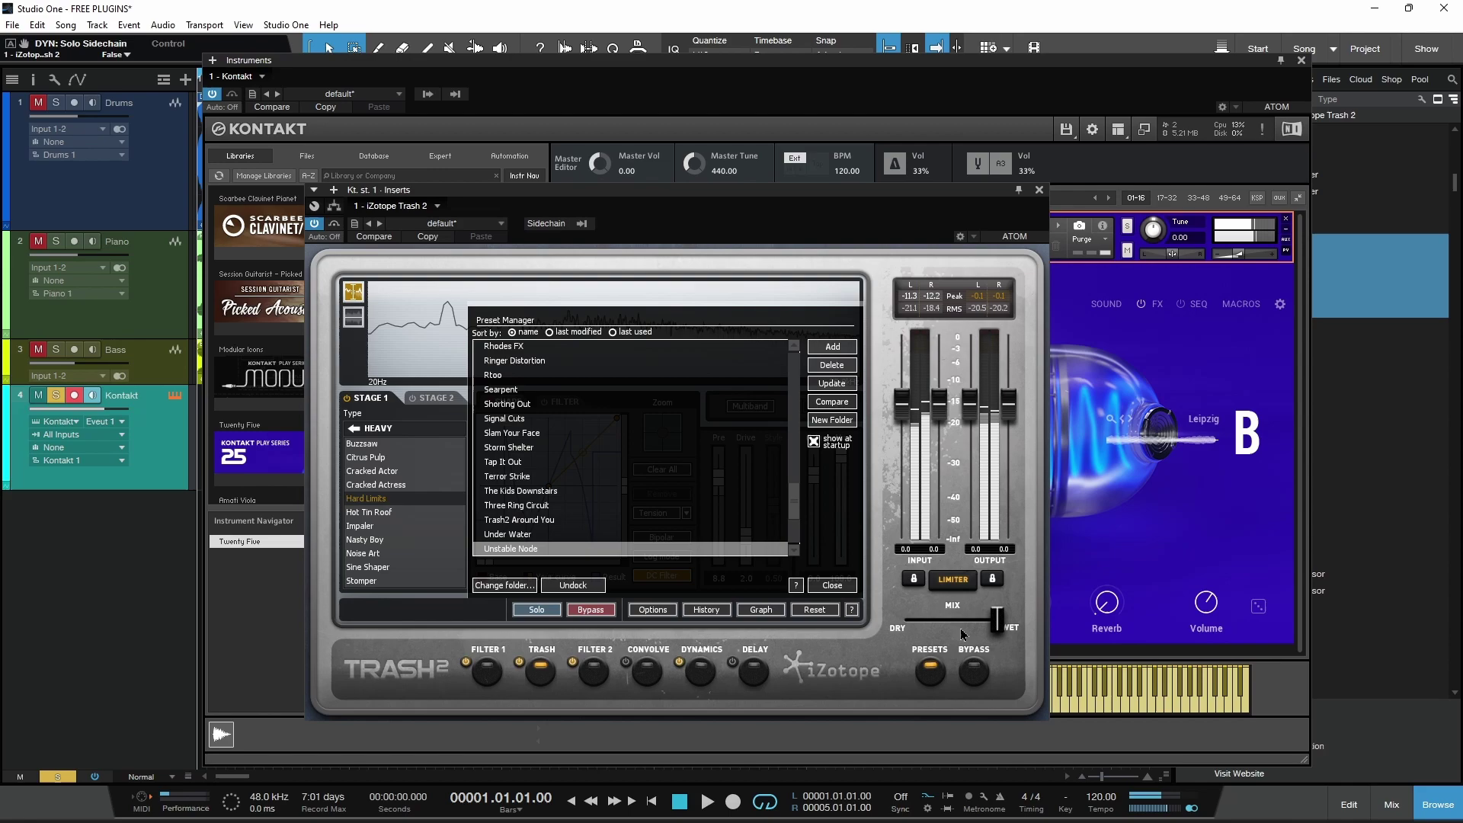
Set Trash 2's MIX fully dry, then blend it halfway between dry and wet.
left_click_drag(997, 626, 911, 625)
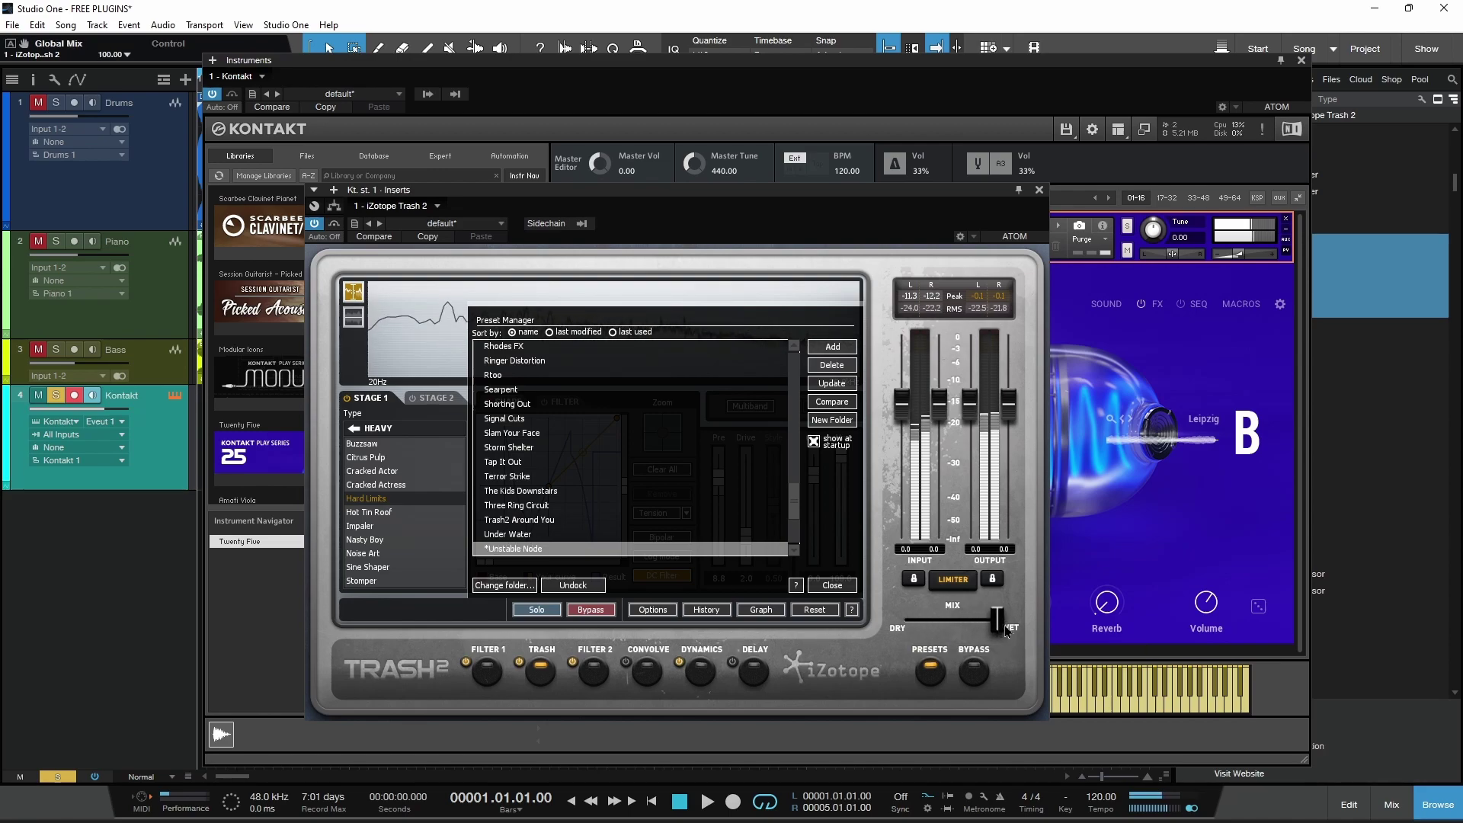
mouse_move(999, 623)
left_mouse_down()
mouse_move(959, 626)
mouse_move(989, 626)
left_mouse_up()
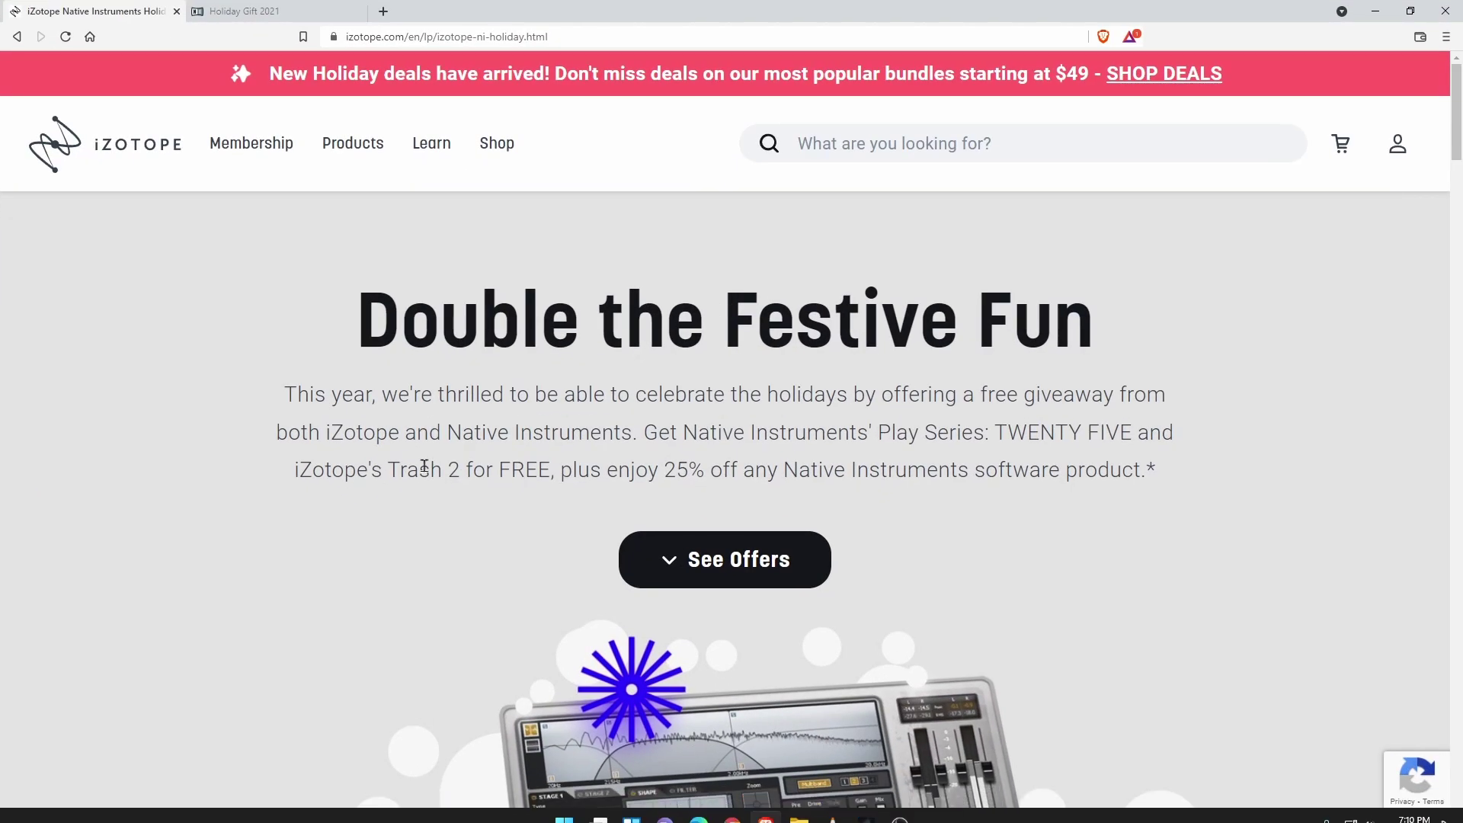
scroll(424, 467, "down", 5)
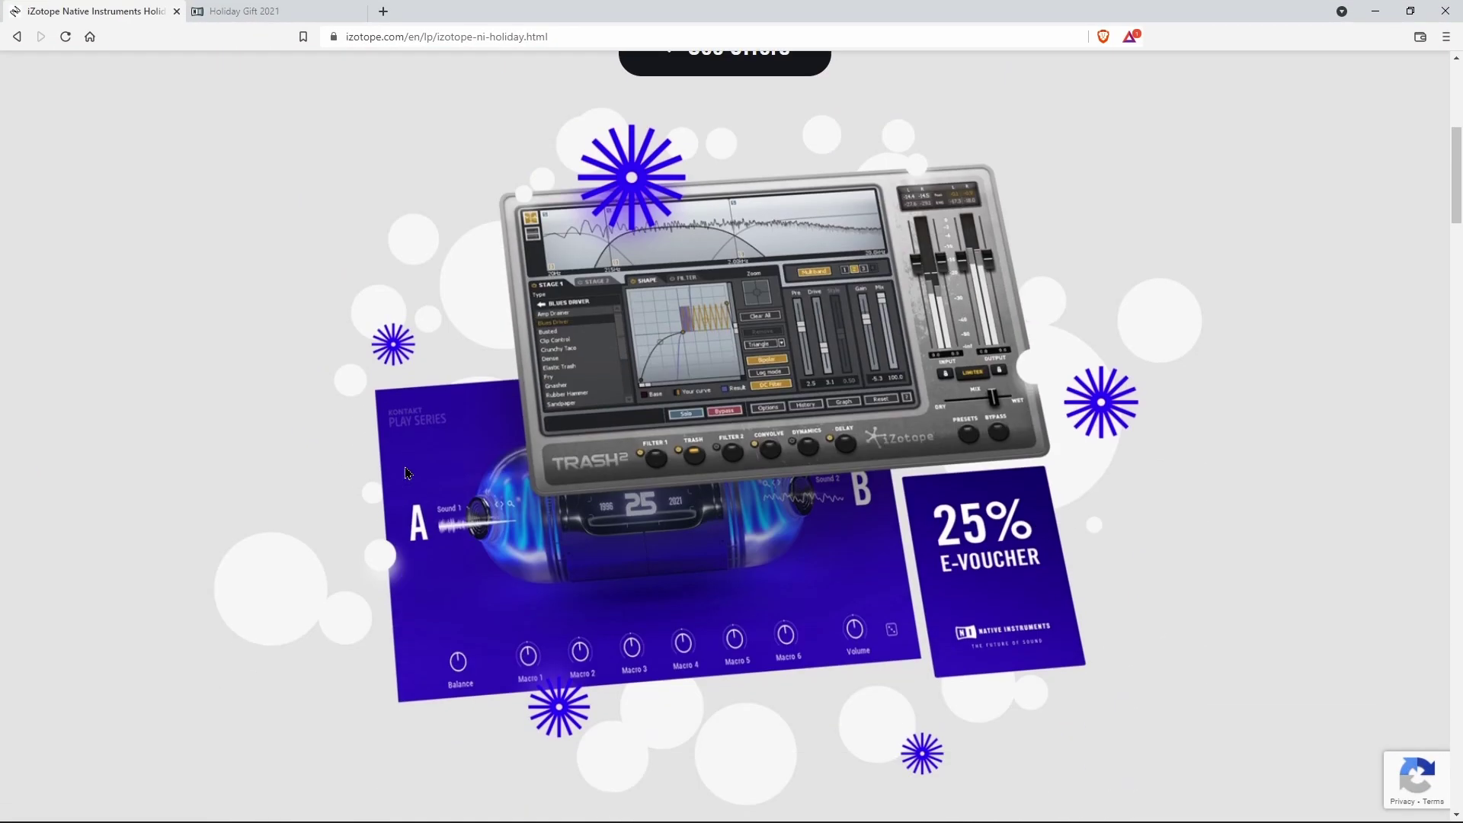
scroll(423, 466, "down", 5)
scroll(424, 467, "up", 10)
Switch to the Holiday Gift 2021 browser tab showing Trash 2, Play Series and voucher offers.
left_click(244, 11)
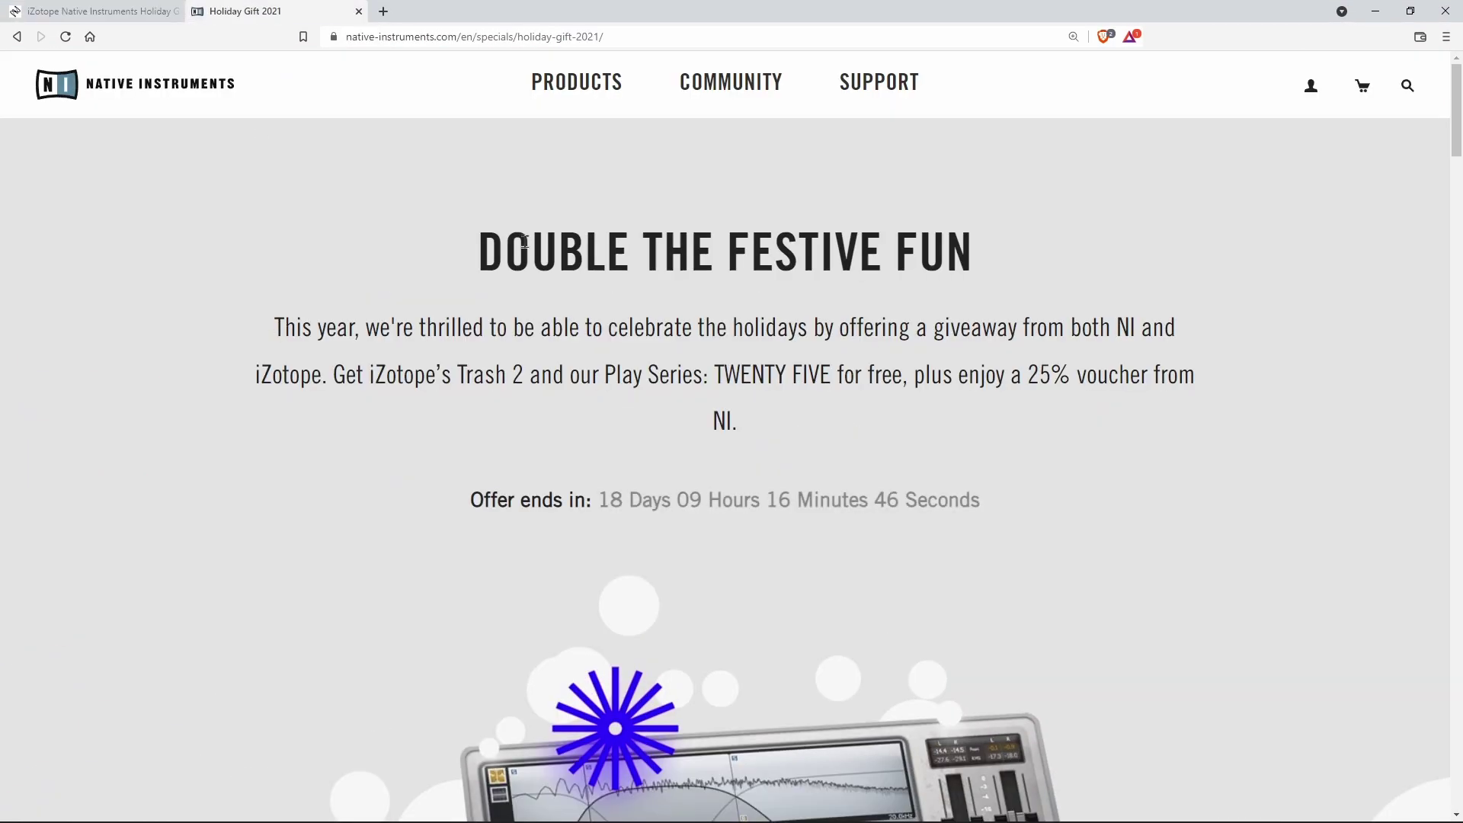
scroll(526, 247, "down", 8)
scroll(526, 247, "down", 8)
scroll(526, 247, "down", 6)
scroll(526, 247, "up", 6)
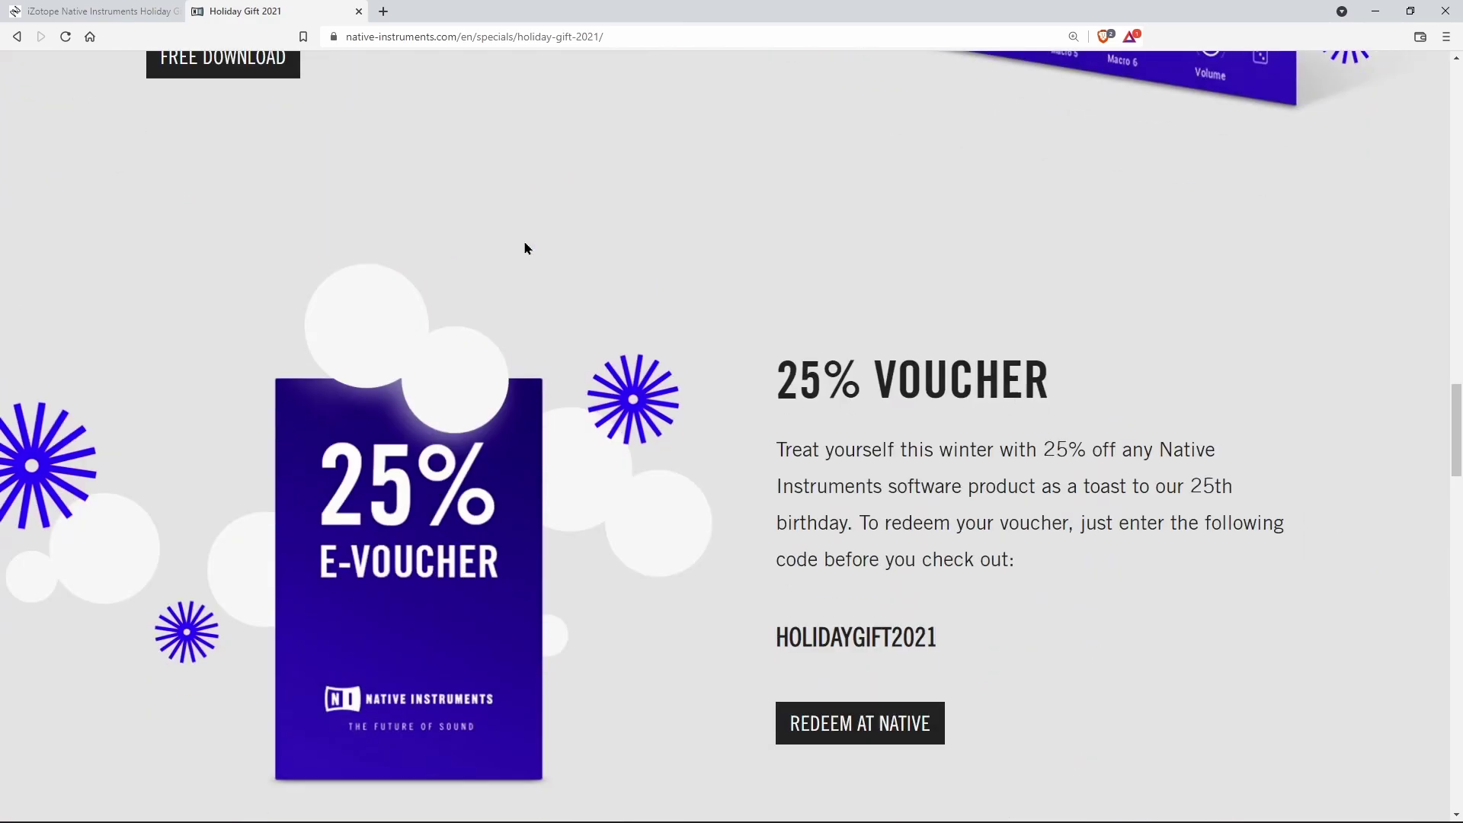
scroll(526, 247, "up", 6)
scroll(526, 247, "down", 1)
scroll(525, 242, "up", 1)
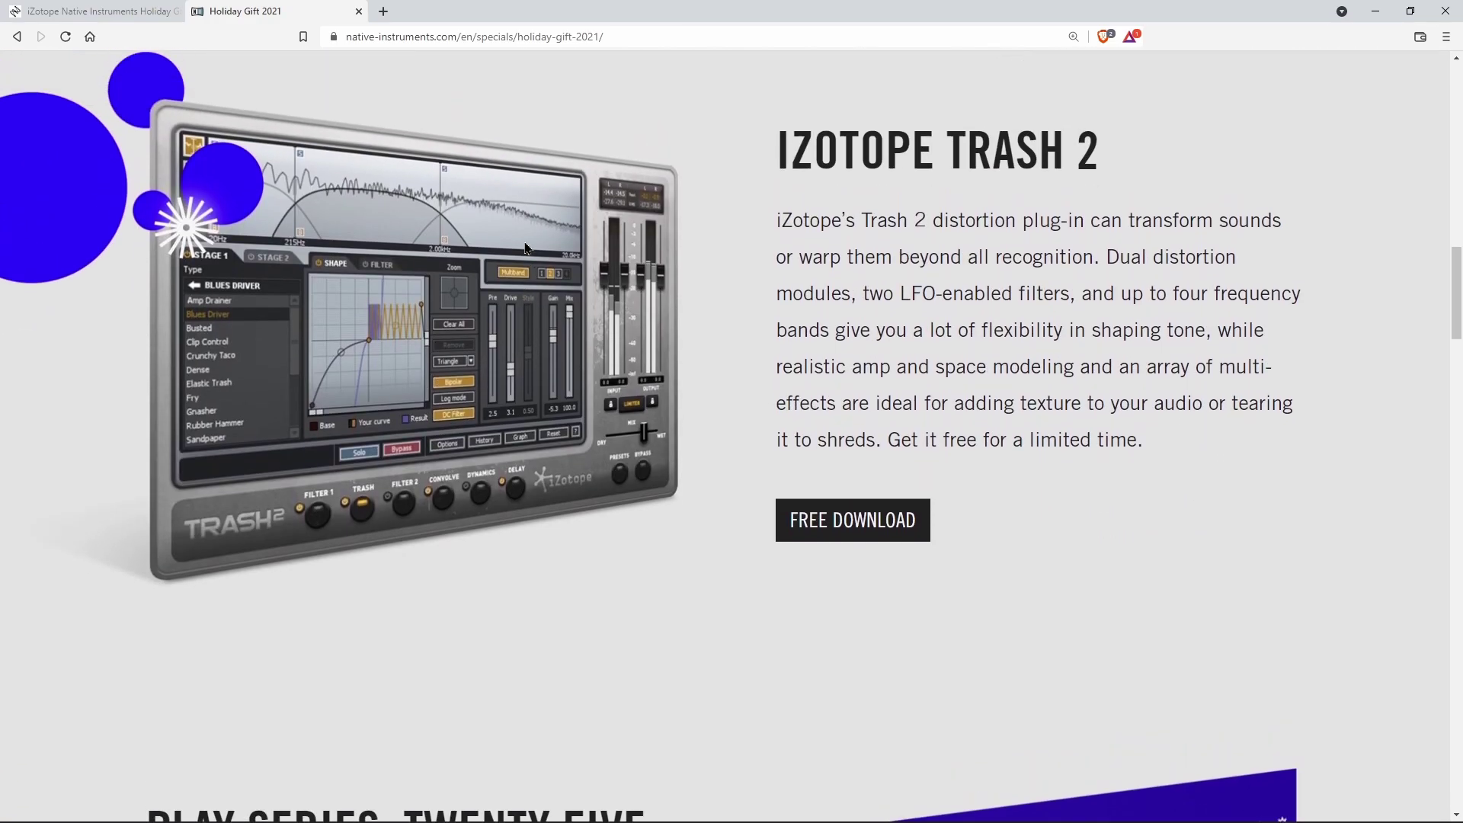
scroll(526, 248, "down", 2)
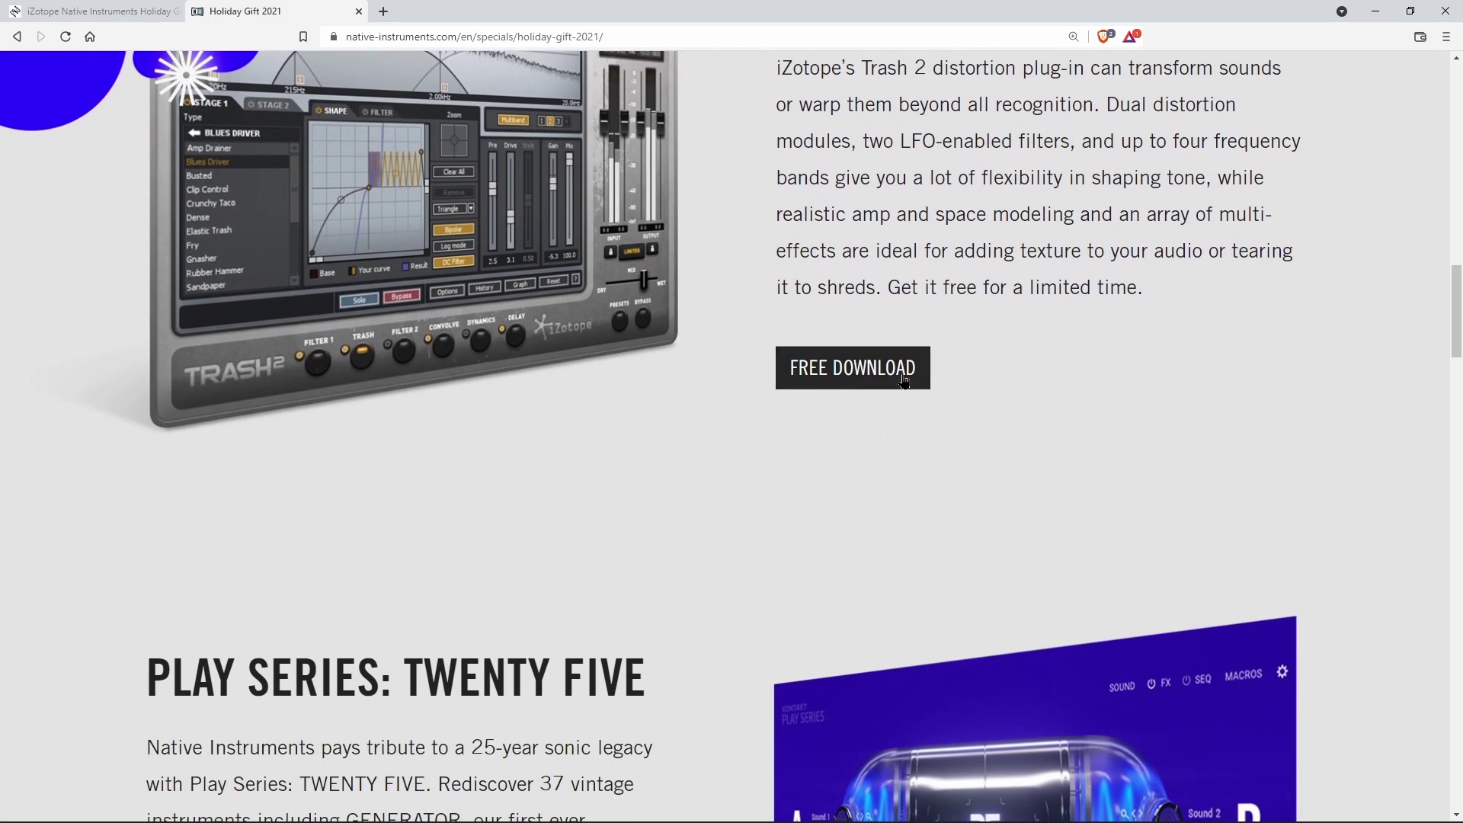
scroll(903, 380, "up", 2)
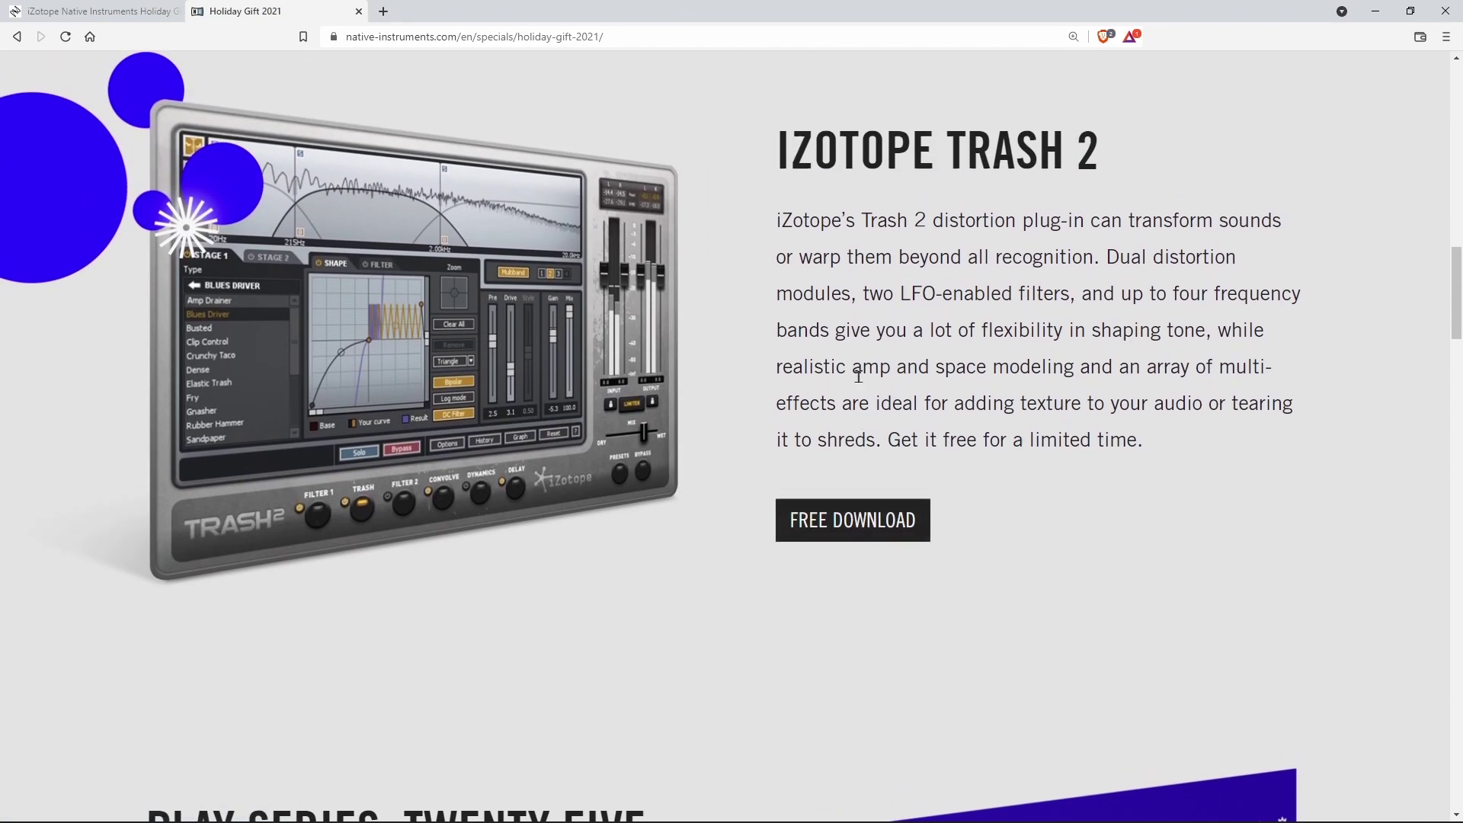
scroll(859, 378, "down", 5)
scroll(859, 377, "down", 3)
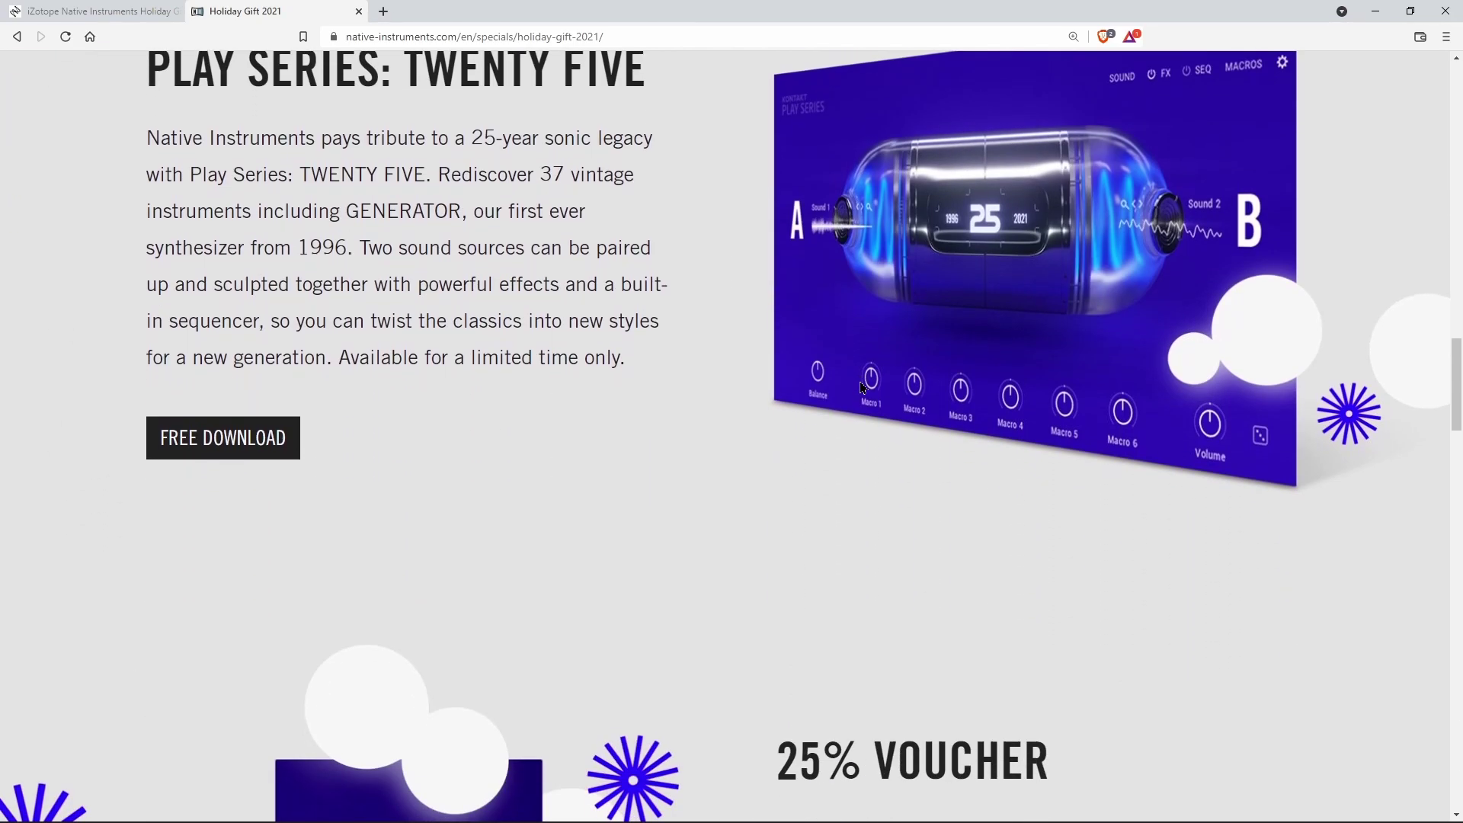
scroll(417, 450, "up", 2)
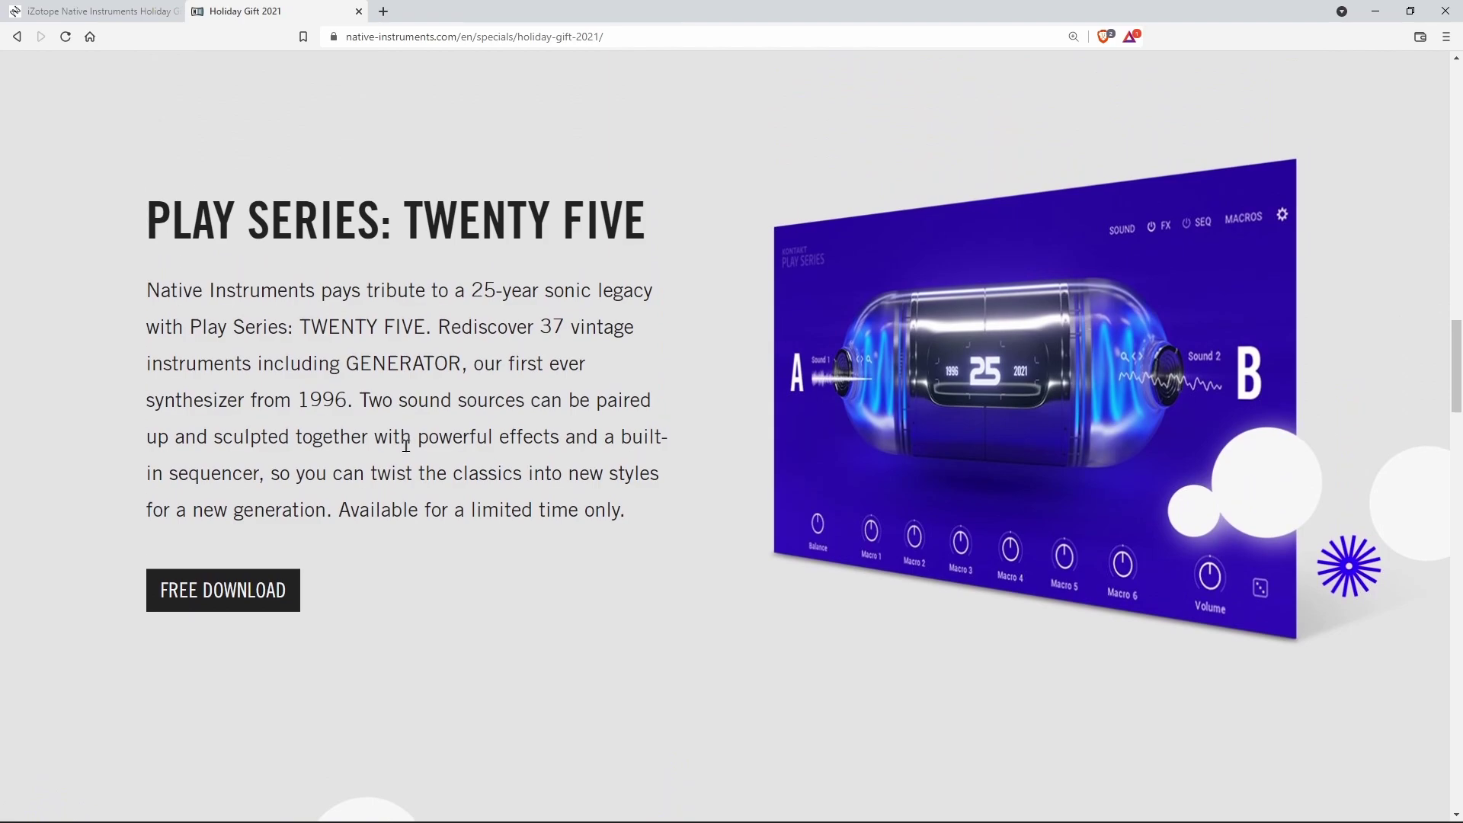
scroll(406, 444, "down", 4)
scroll(538, 349, "down", 3)
scroll(716, 283, "down", 1)
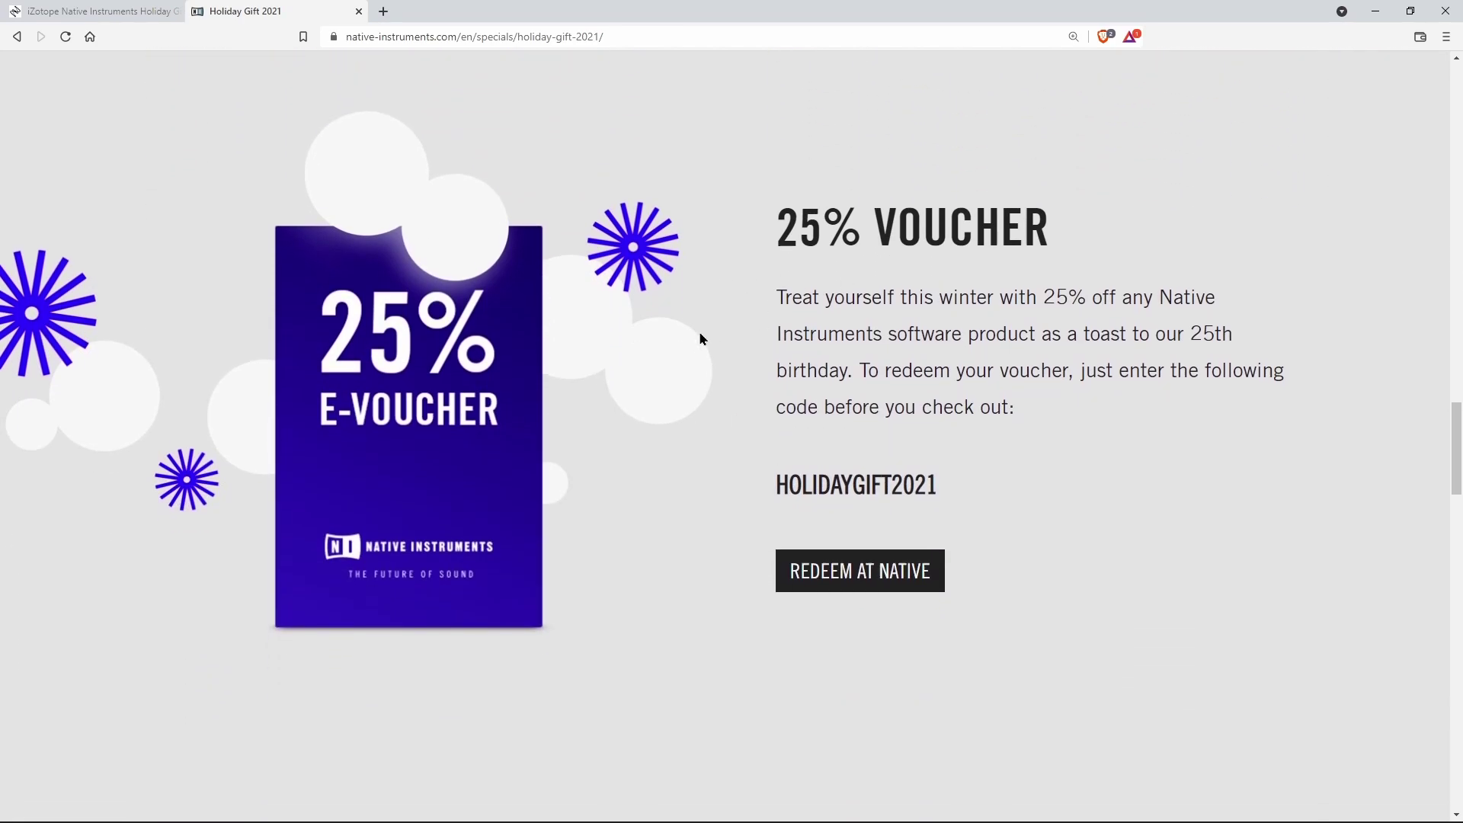
scroll(677, 346, "down", 1)
scroll(678, 345, "down", 5)
scroll(678, 346, "down", 4)
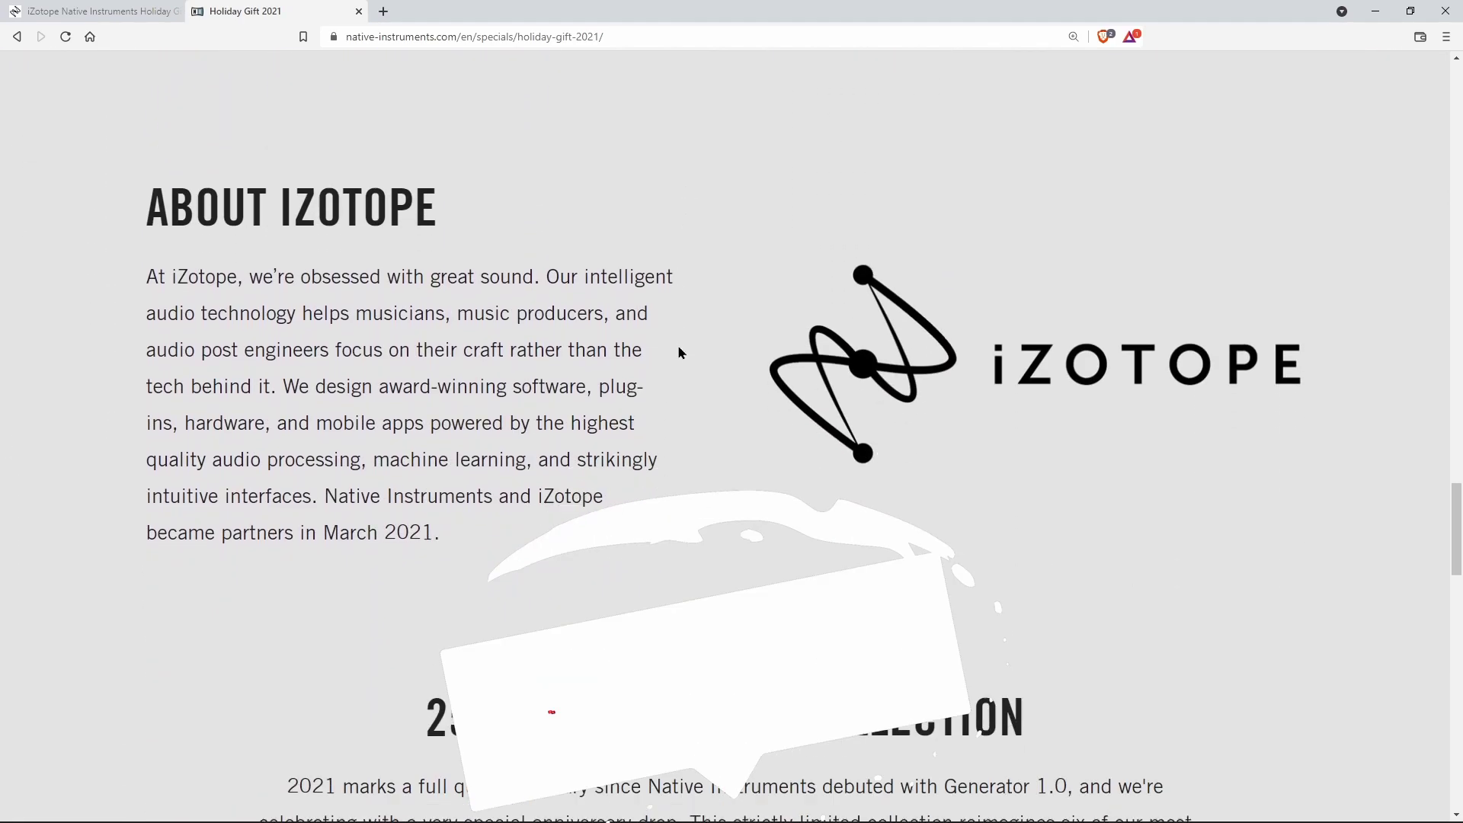
scroll(678, 346, "down", 2)
scroll(678, 349, "up", 5)
scroll(678, 350, "up", 2)
Review the iZotope giveaway tab, minimize the browser and move the Trash 2 window up-left.
left_click(97, 12)
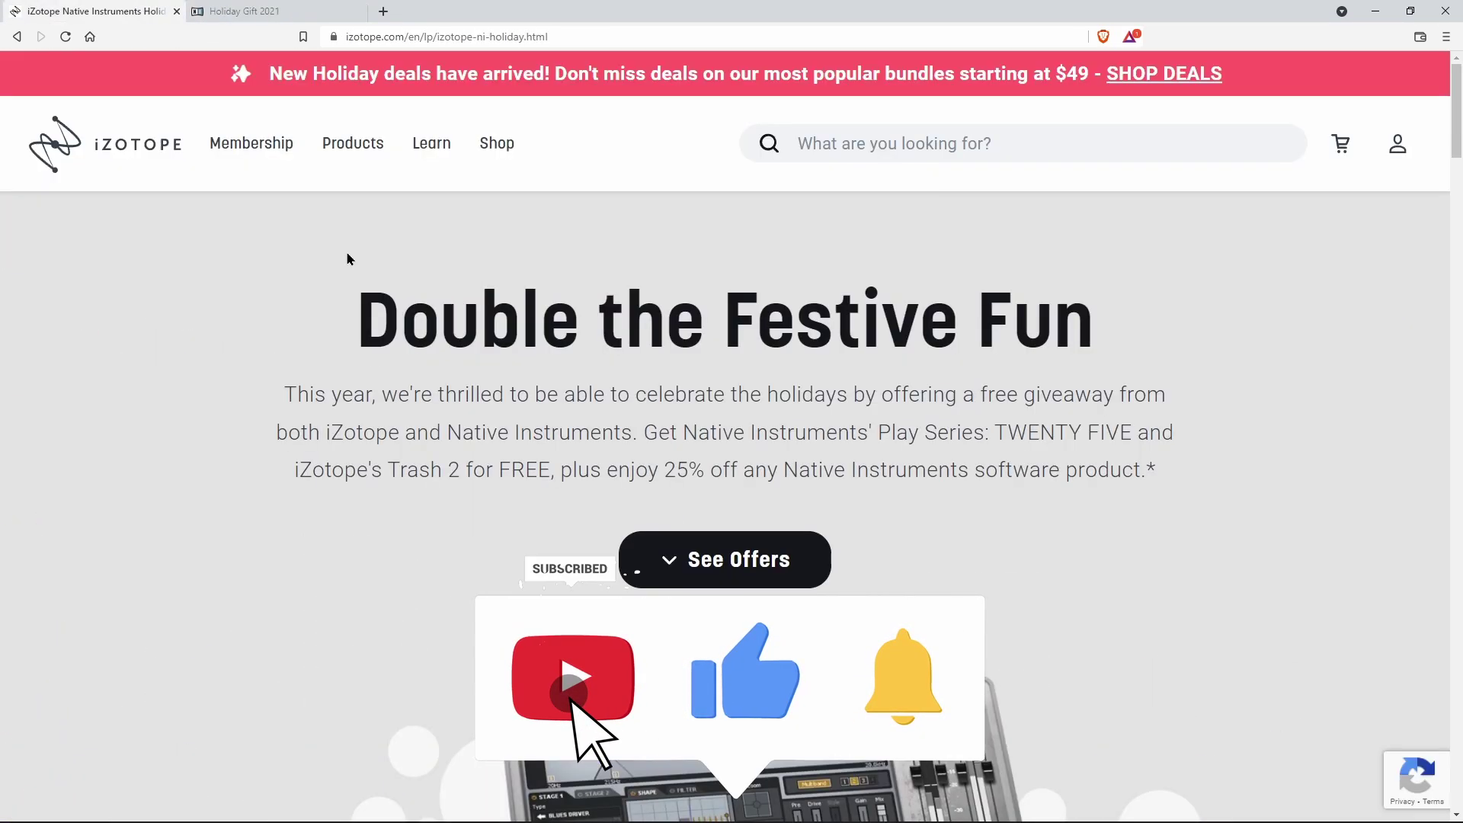
scroll(482, 334, "down", 3)
scroll(483, 335, "down", 4)
scroll(482, 335, "down", 4)
scroll(483, 334, "down", 4)
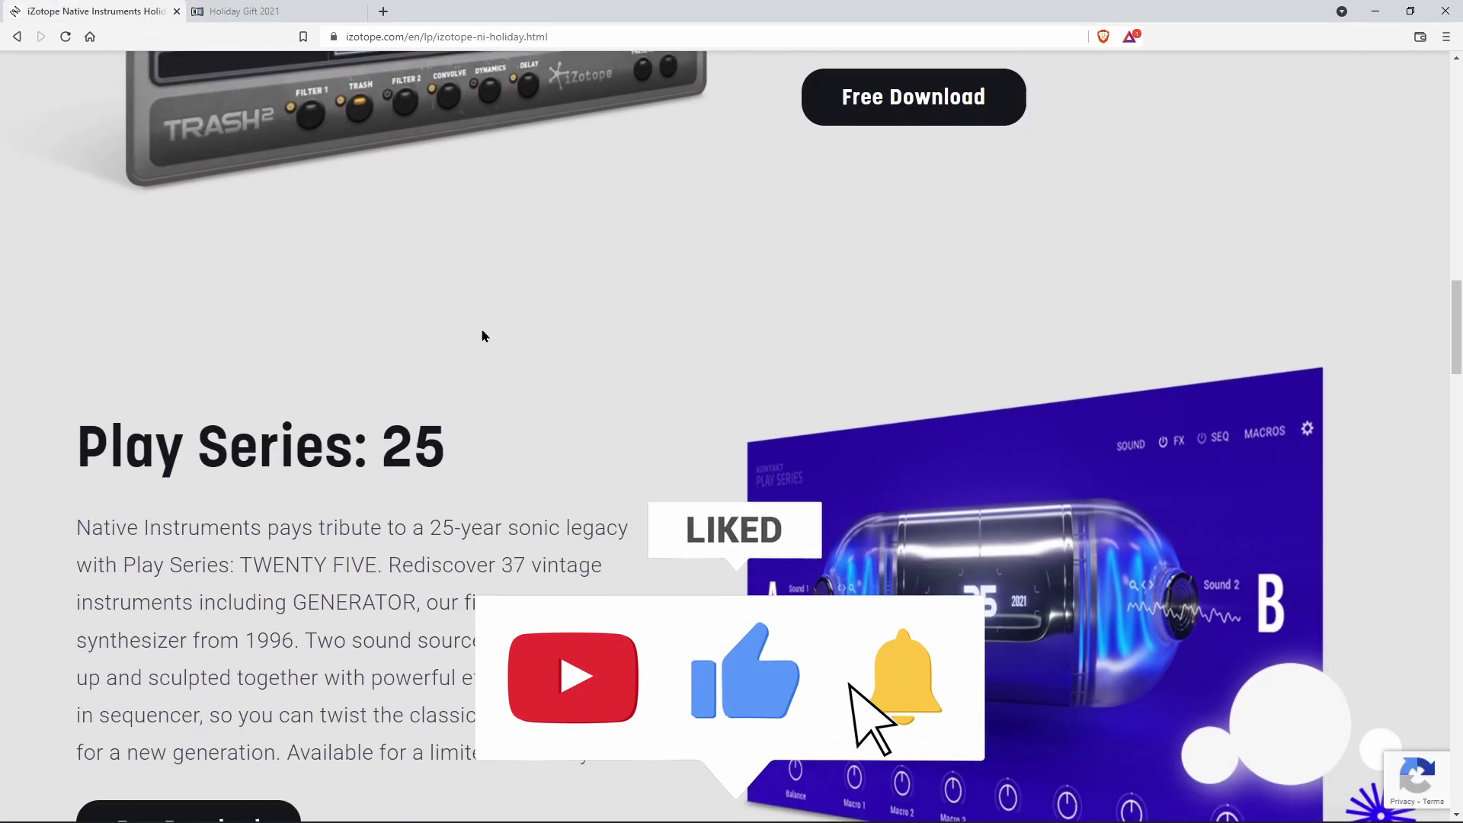
scroll(482, 335, "down", 3)
scroll(483, 335, "down", 5)
scroll(483, 335, "down", 4)
scroll(483, 335, "down", 3)
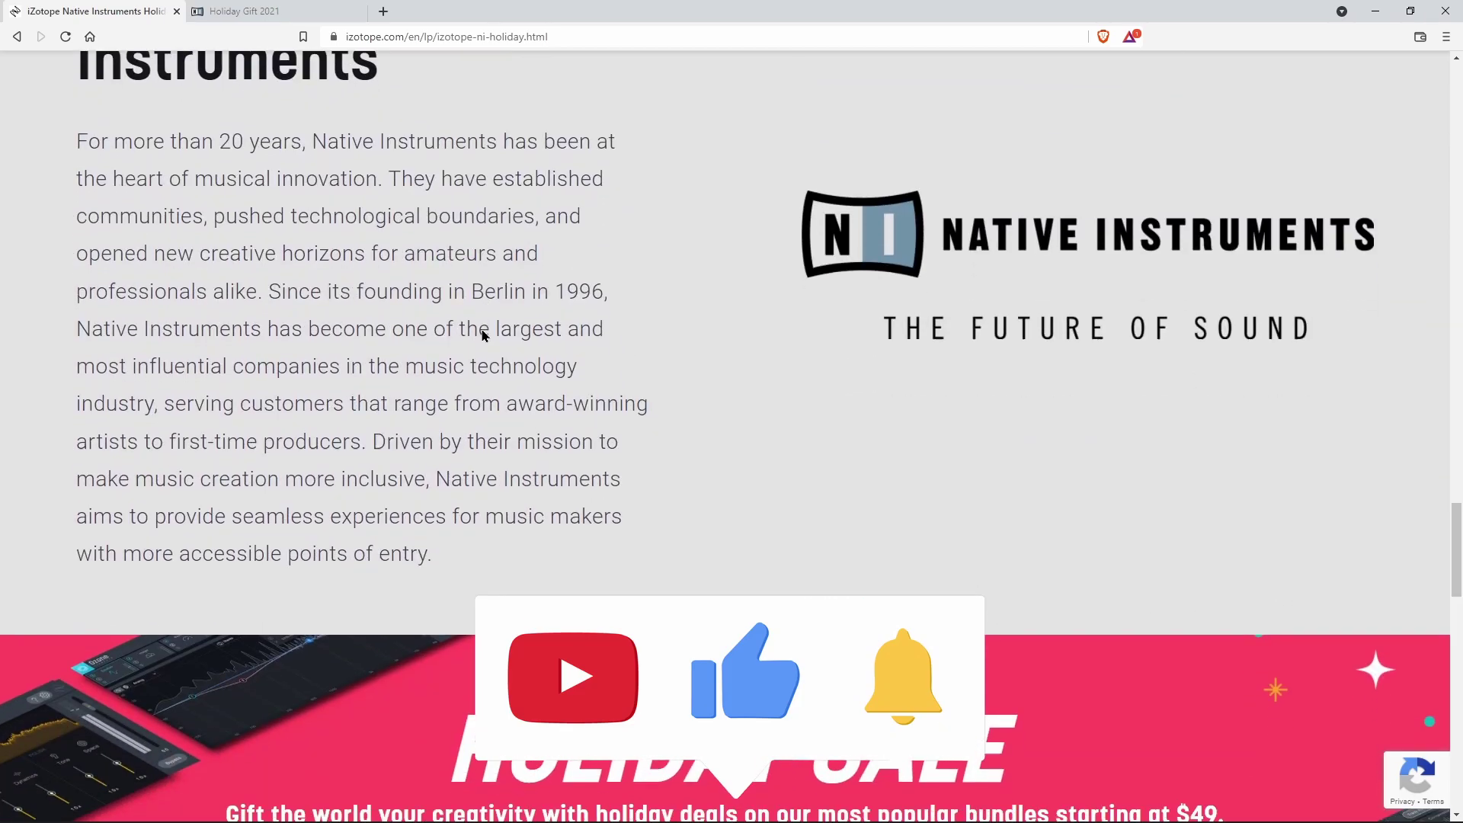
scroll(482, 335, "down", 5)
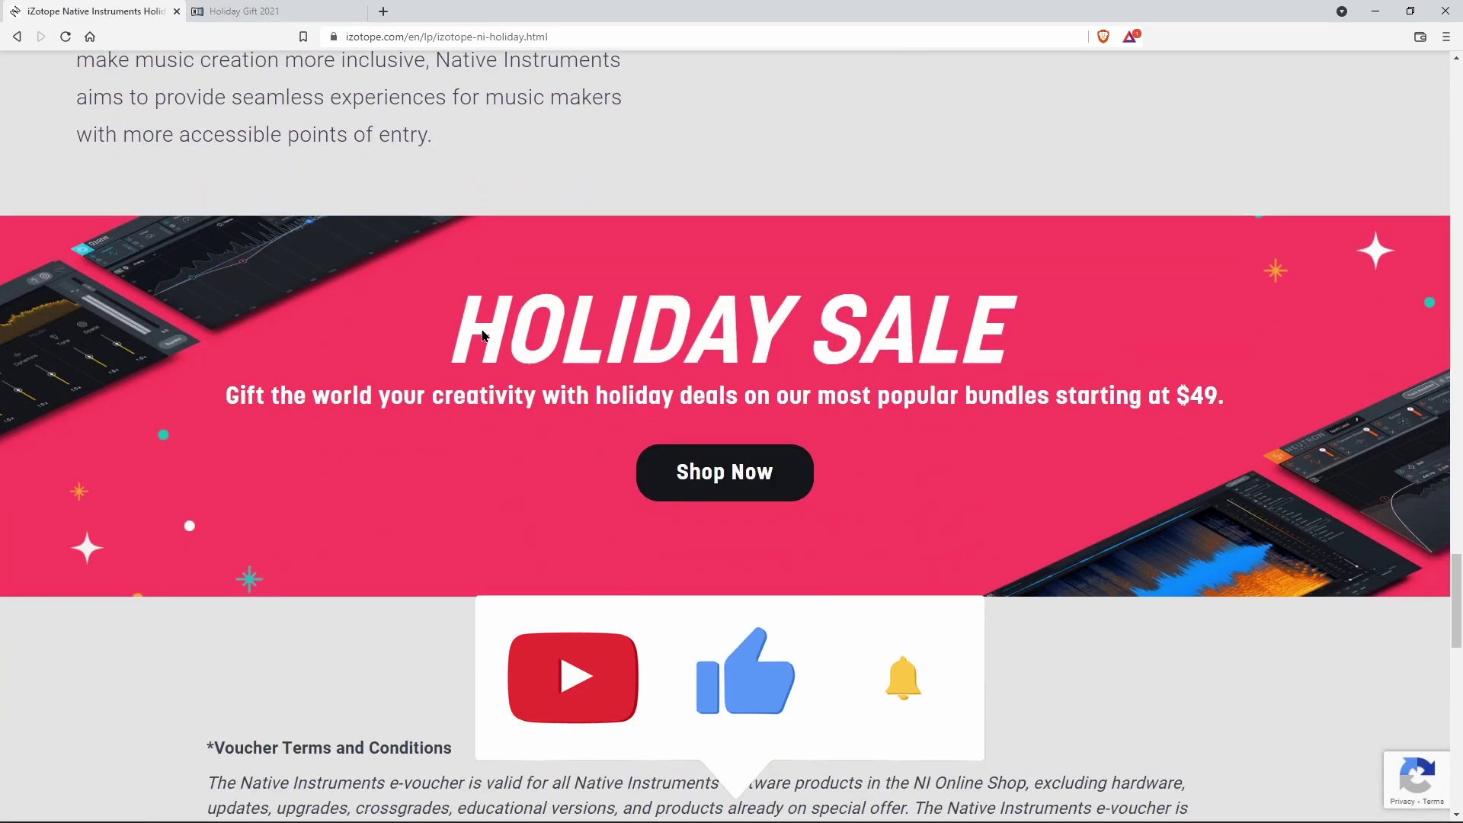
scroll(482, 335, "down", 3)
scroll(482, 335, "up", 6)
scroll(482, 335, "up", 6)
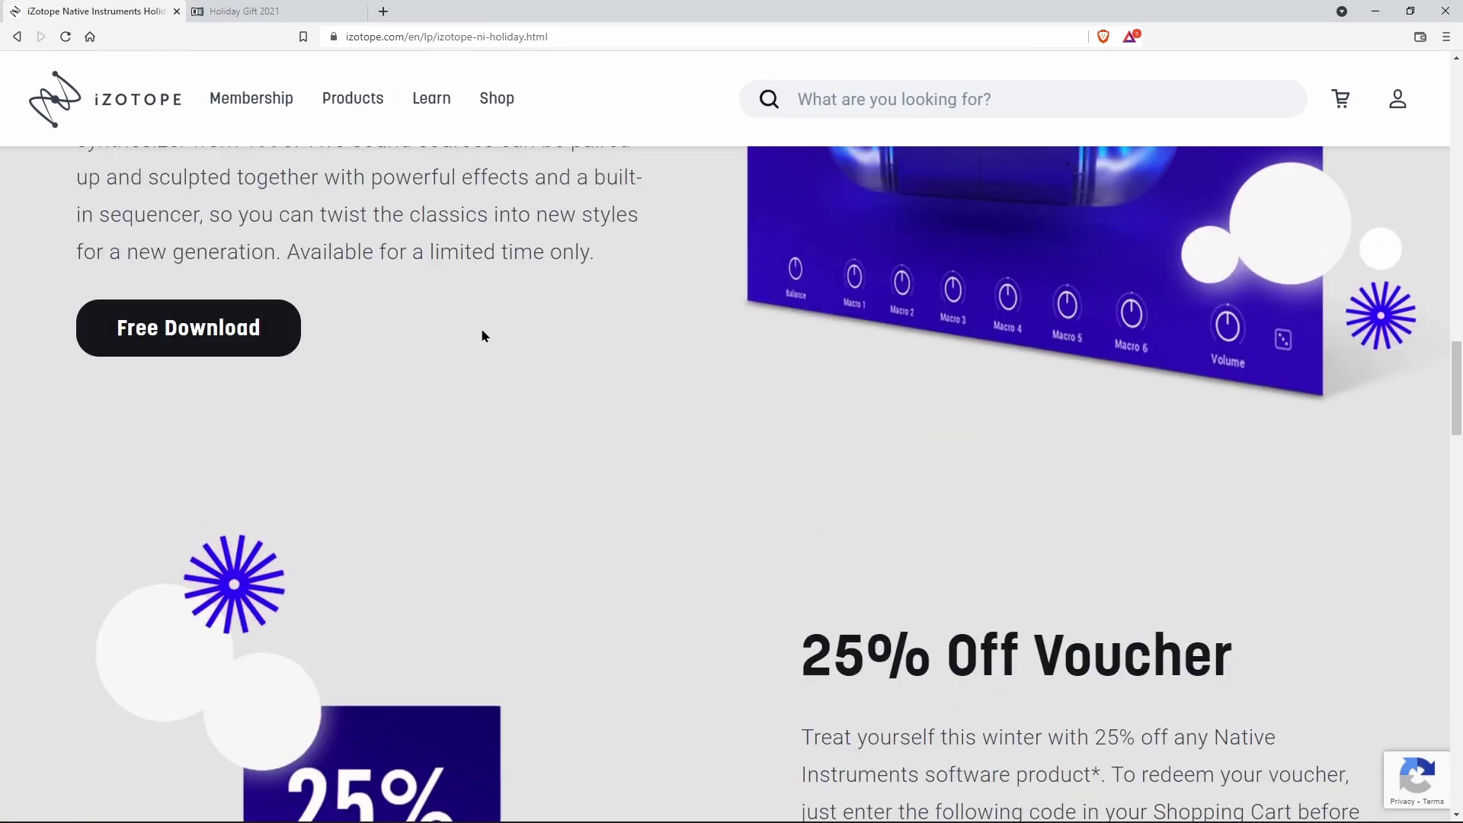
scroll(482, 335, "up", 5)
scroll(481, 329, "up", 8)
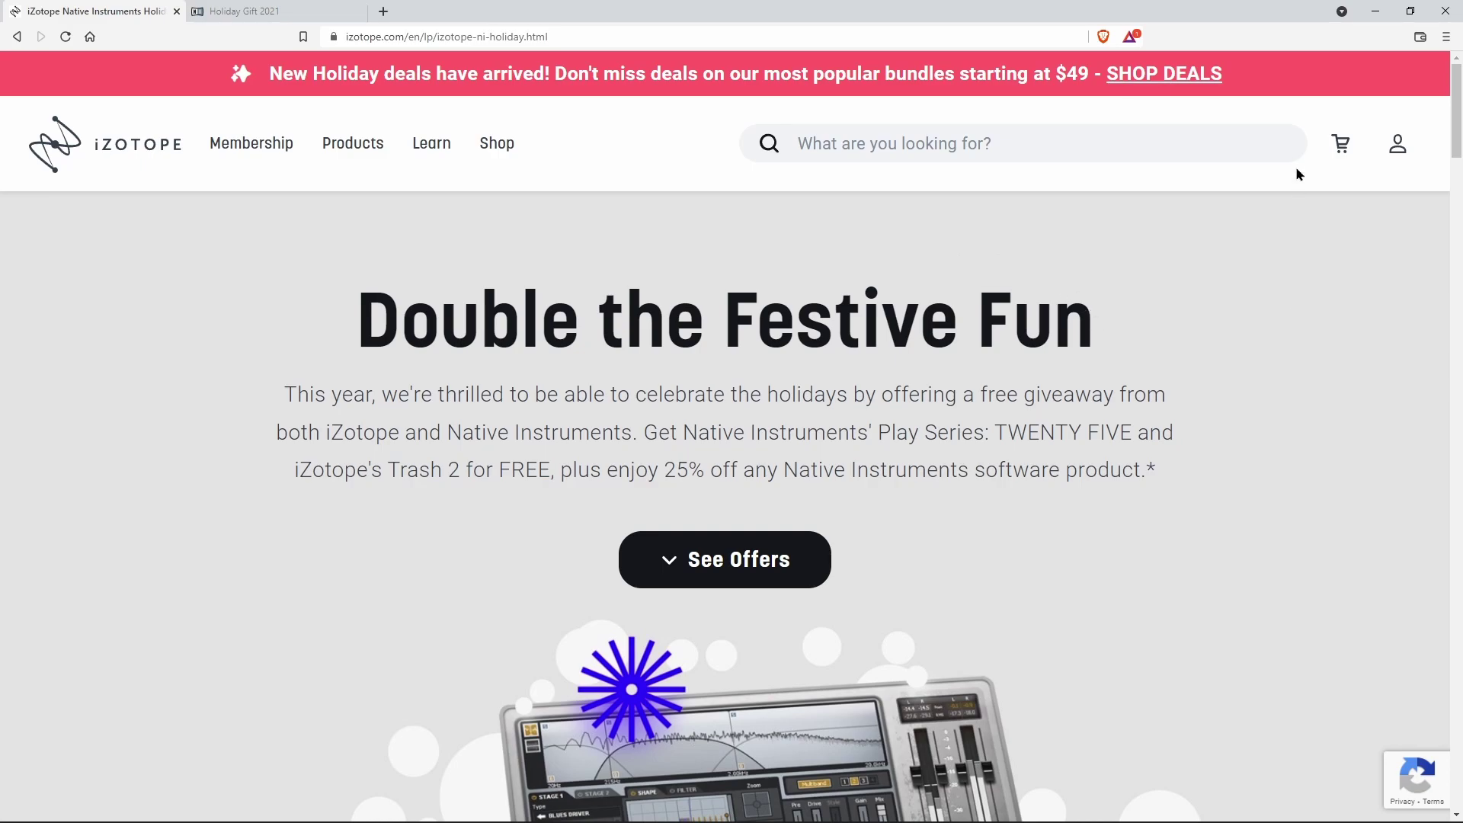
left_click(1375, 12)
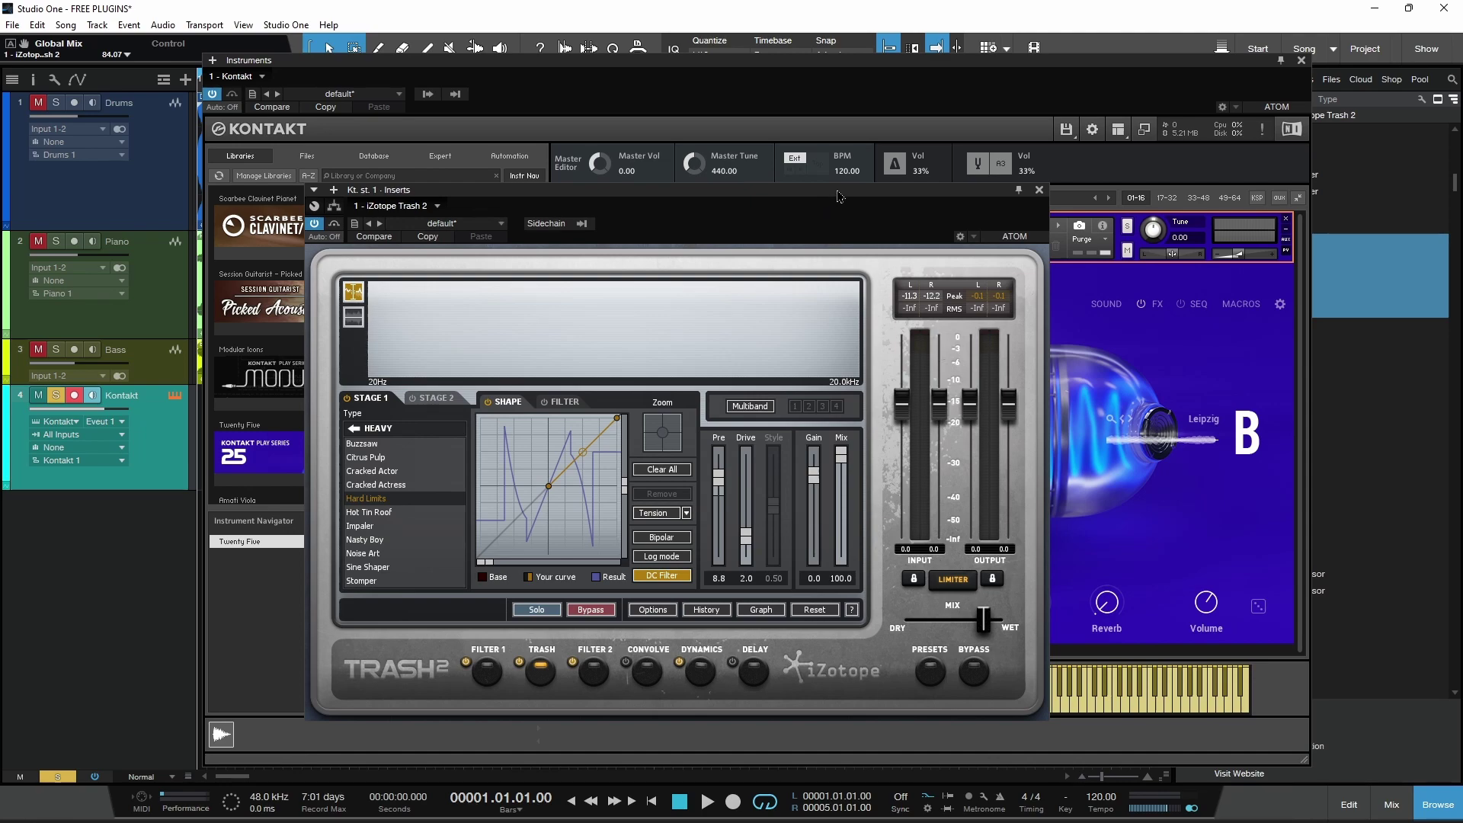
left_click_drag(838, 195, 615, 164)
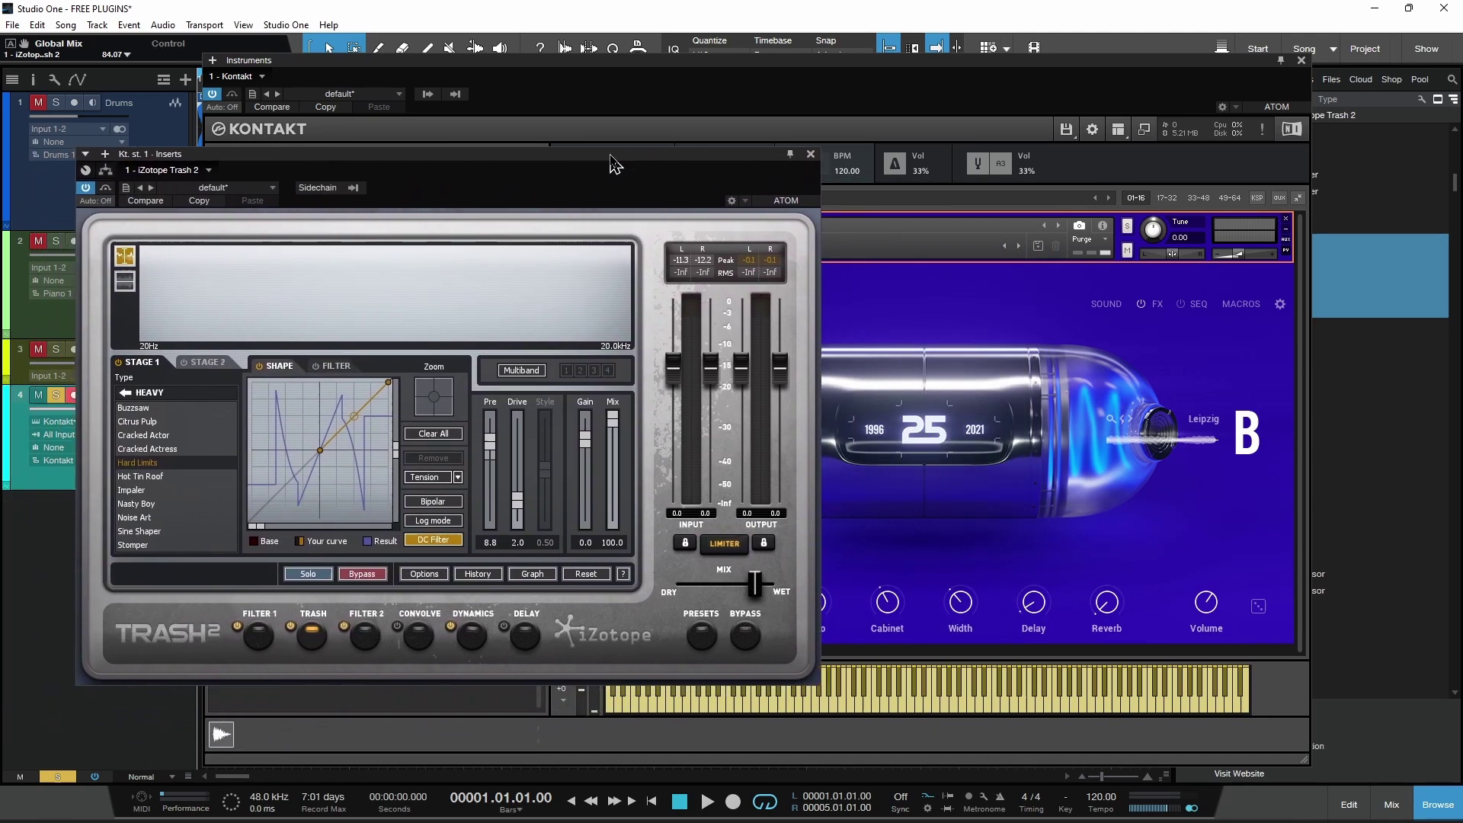